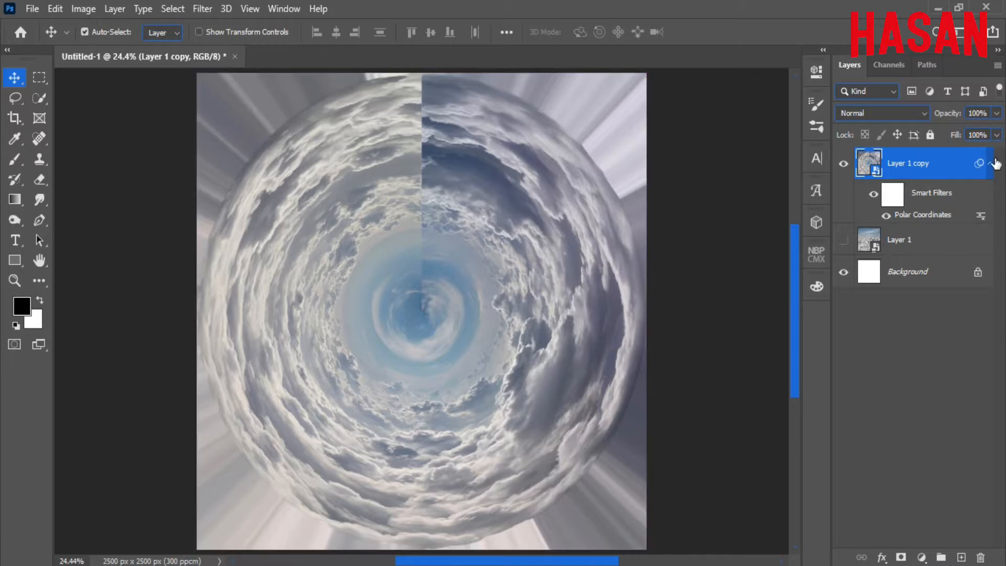
Collapse the Smart Filters list under the Polar Coordinates tunnel layer.
click(990, 163)
Apply a Pinch filter at 62% to draw the cloud tunnel toward its centre.
click(204, 9)
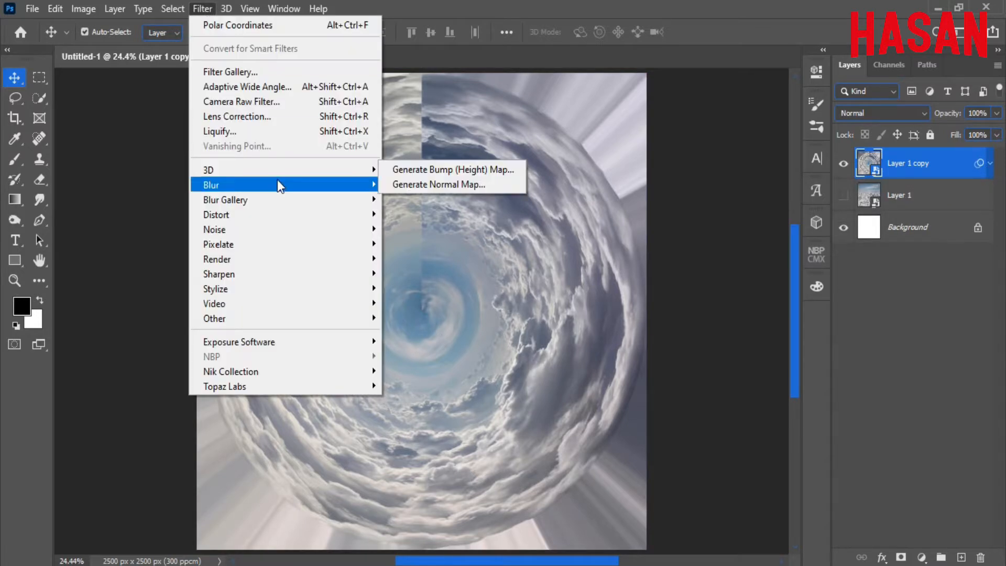
mouse_move(372, 217)
click(421, 230)
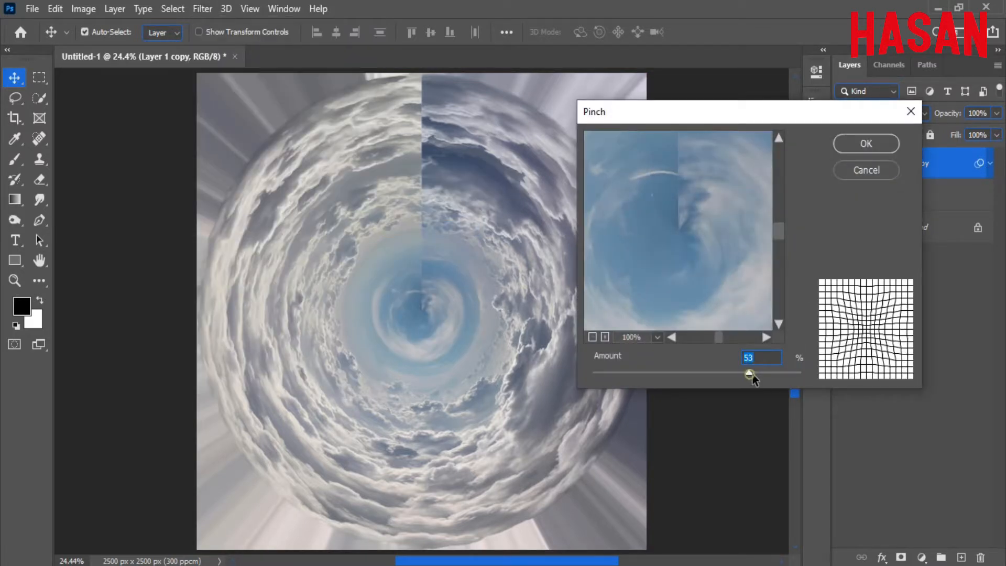
drag(752, 375, 761, 374)
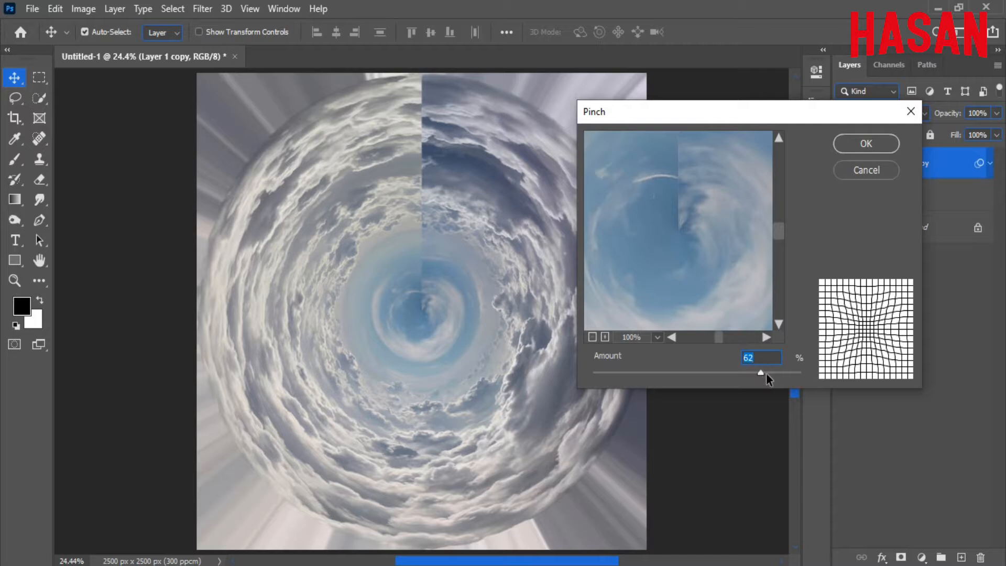
click(867, 143)
key(ctrl+minus)
key(ctrl+minus)
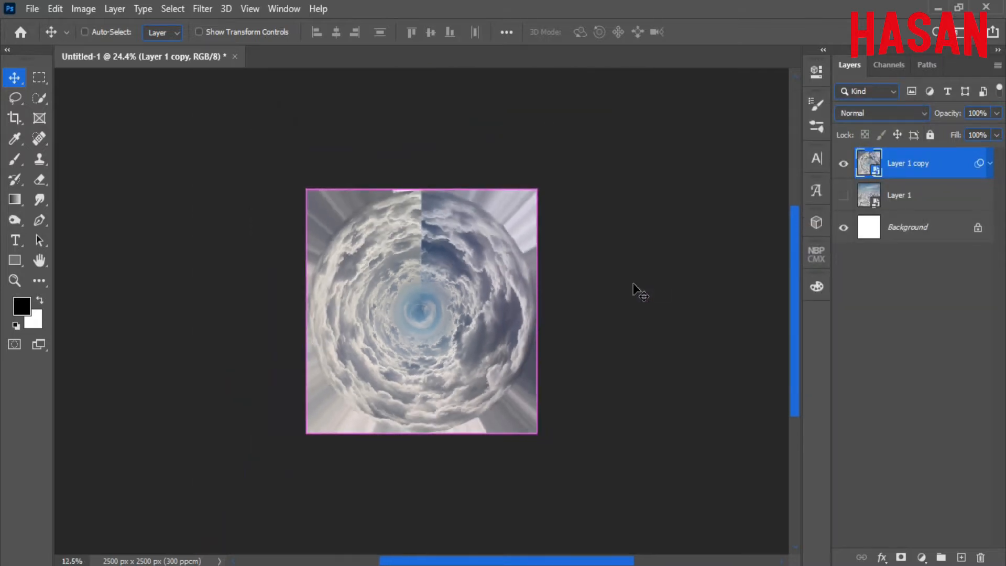
key(ctrl+0)
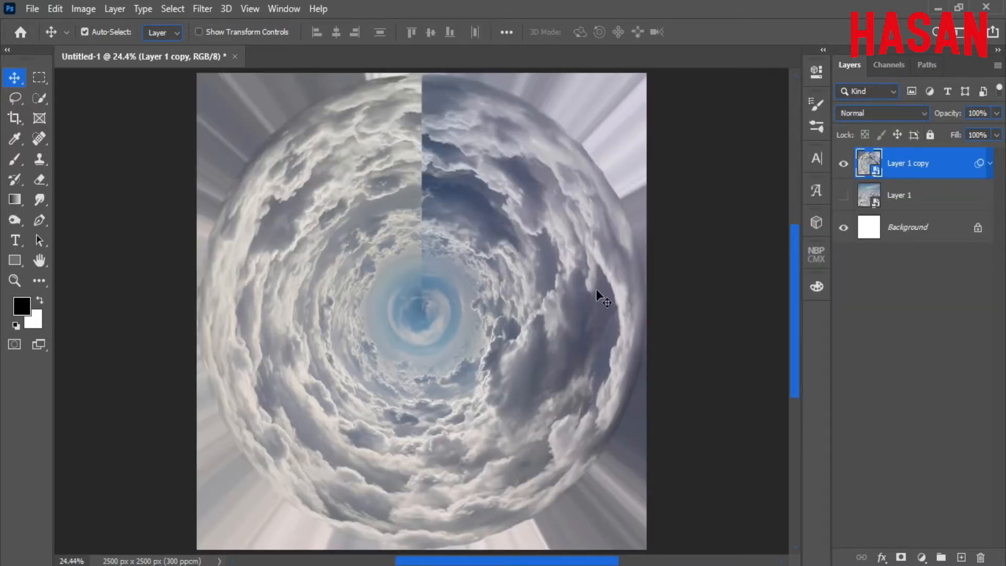
Duplicate Layer 1 copy as Layer 1 copy 2 and rasterize the duplicate.
right_click(928, 167)
click(804, 44)
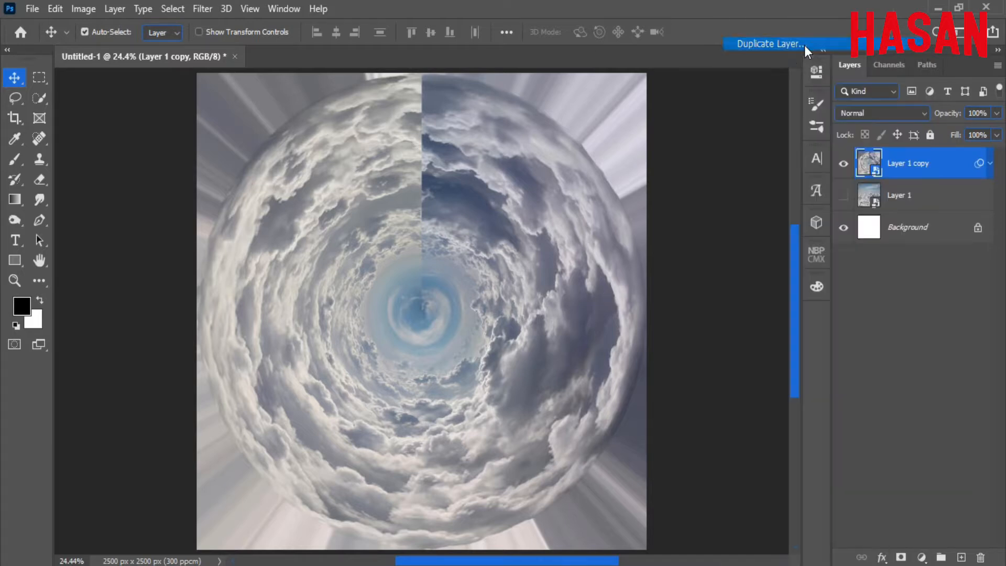
click(630, 147)
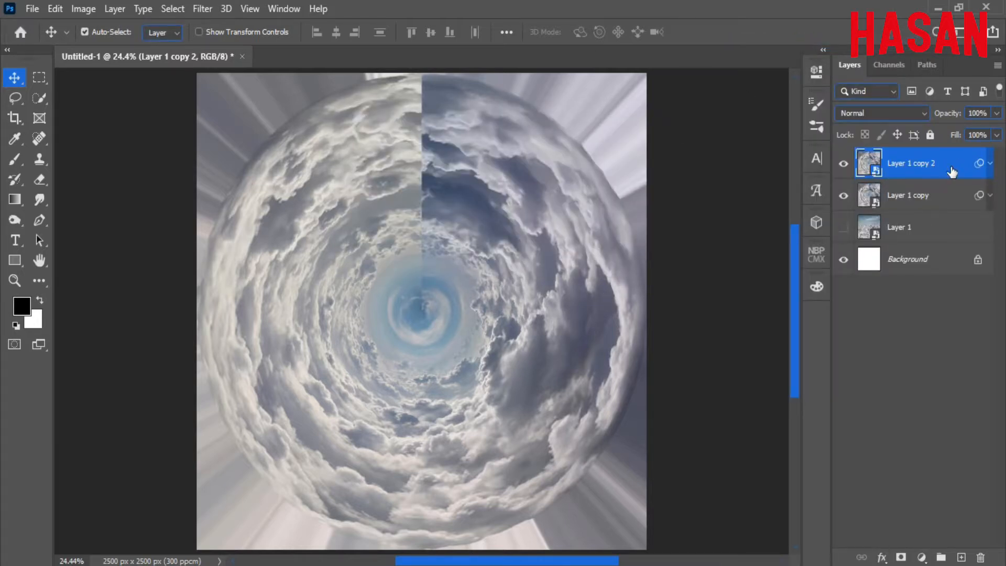
right_click(952, 168)
click(828, 290)
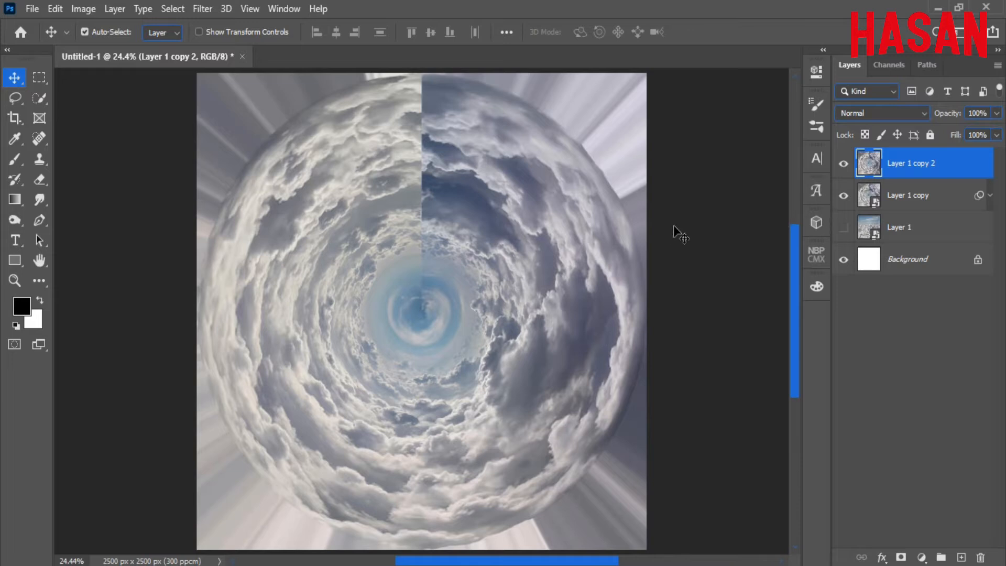
Flip Layer 1 copy 2 vertically and compare it against the layer hidden.
key(ctrl+t)
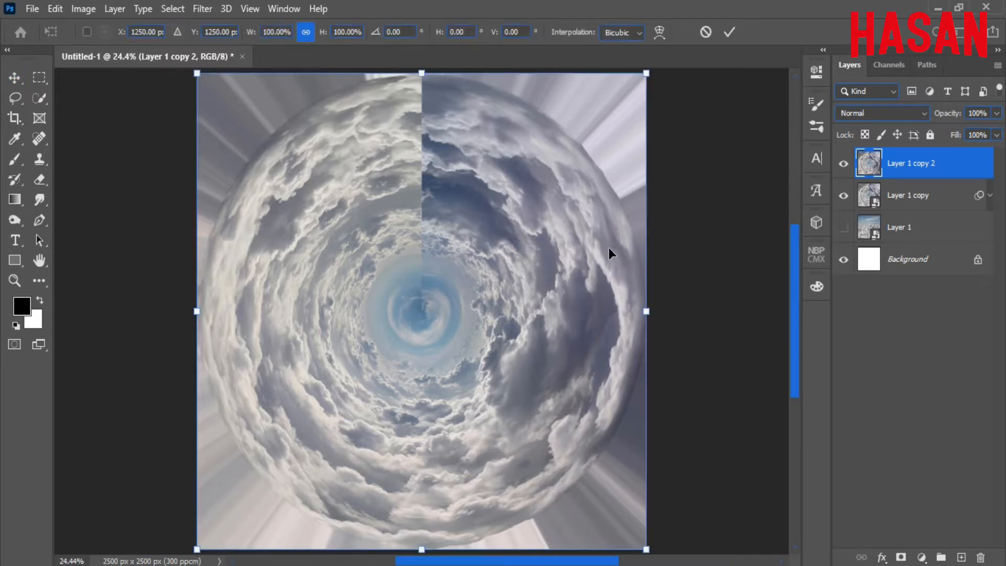
key(ctrl+minus)
right_click(561, 262)
click(541, 330)
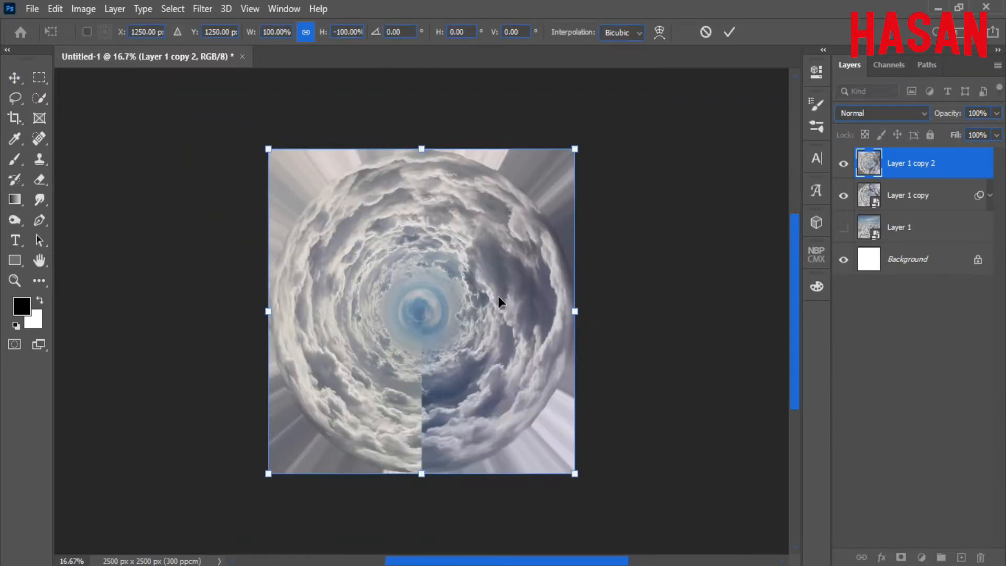
click(731, 33)
click(844, 163)
click(844, 164)
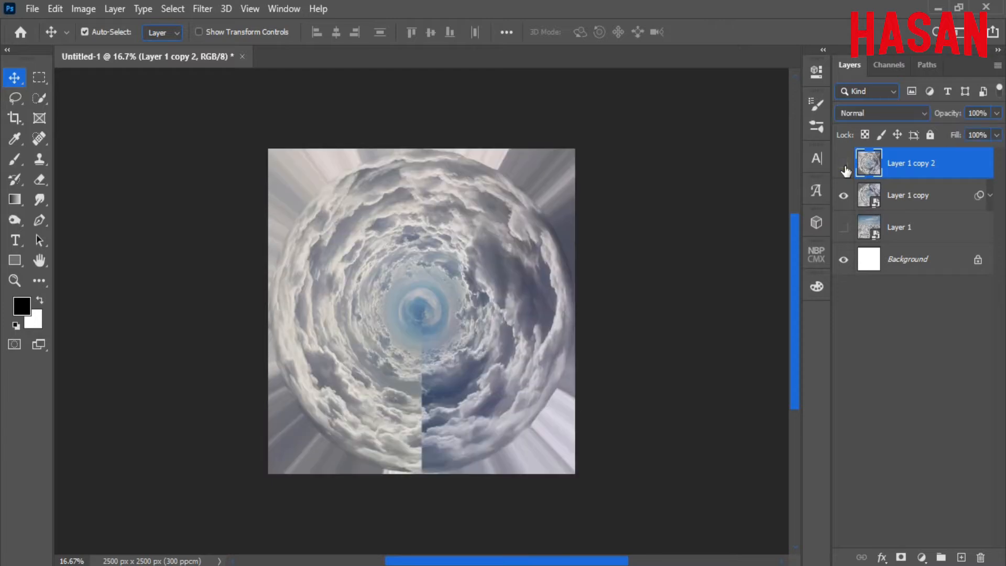
click(844, 163)
click(844, 164)
Add a layer mask and paint black over the lower seam and right-side dark clouds.
click(901, 556)
click(17, 158)
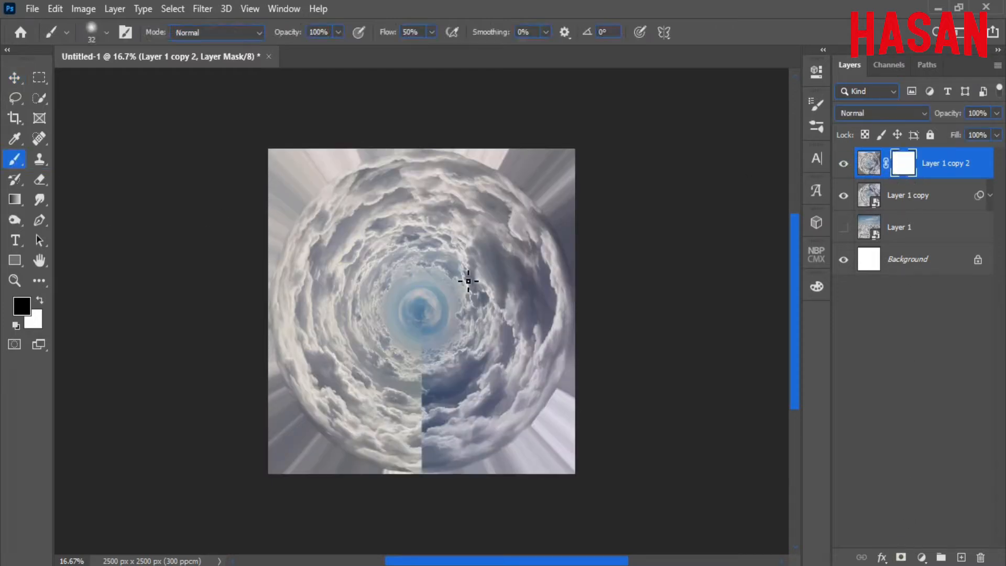
drag(420, 291, 431, 296)
mouse_move(429, 357)
mouse_down()
mouse_move(421, 436)
mouse_move(403, 436)
mouse_move(416, 447)
mouse_move(414, 412)
mouse_move(456, 391)
mouse_up()
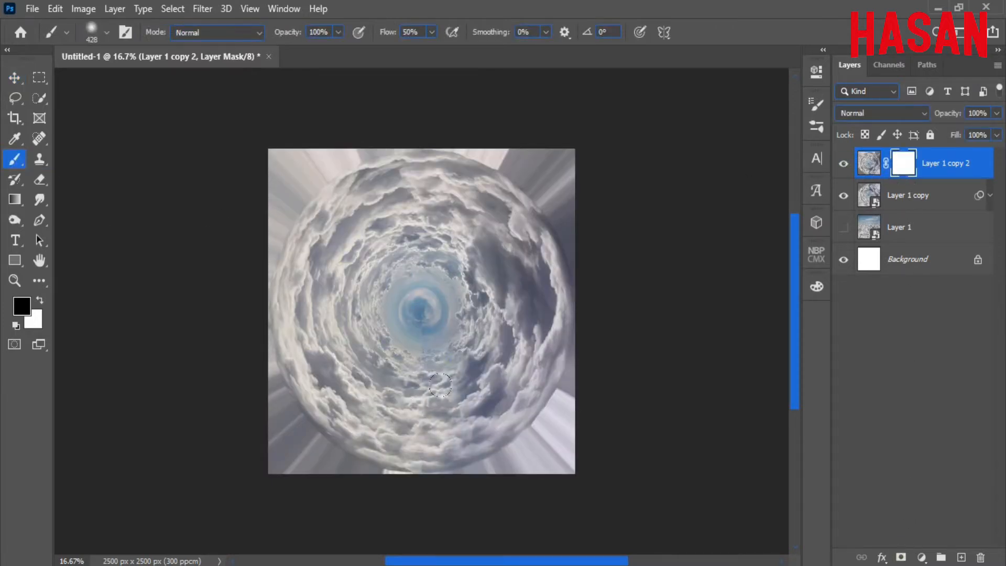
drag(389, 32, 360, 32)
mouse_move(463, 316)
mouse_down()
mouse_move(516, 278)
mouse_move(493, 284)
mouse_up()
mouse_move(467, 210)
mouse_down()
mouse_move(502, 250)
mouse_move(503, 316)
mouse_move(529, 314)
mouse_up()
drag(466, 206, 498, 325)
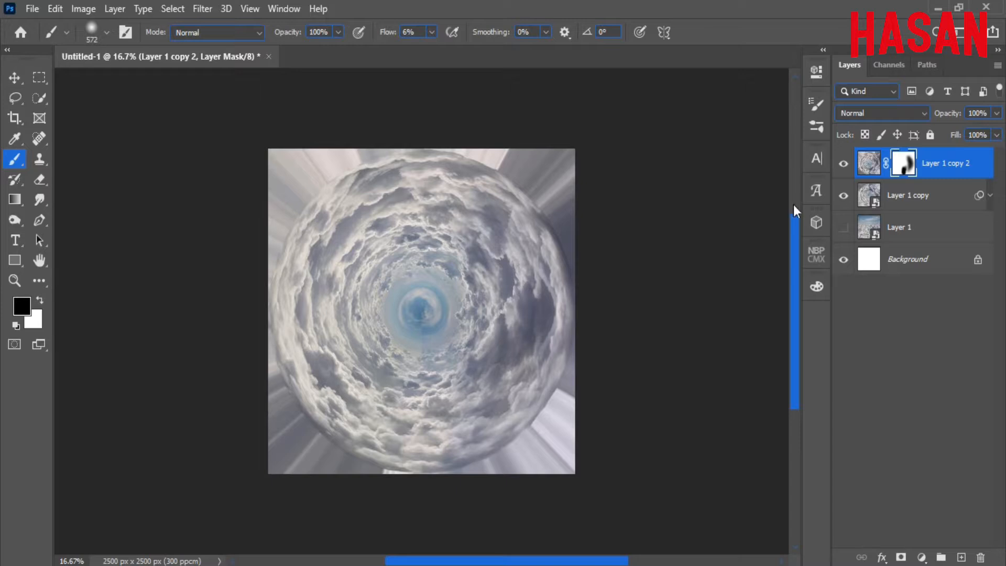
Blend the remaining clouds on both sides in the mask, then select both tunnel layers.
scroll(562, 217, up, 4)
click(845, 166)
click(845, 166)
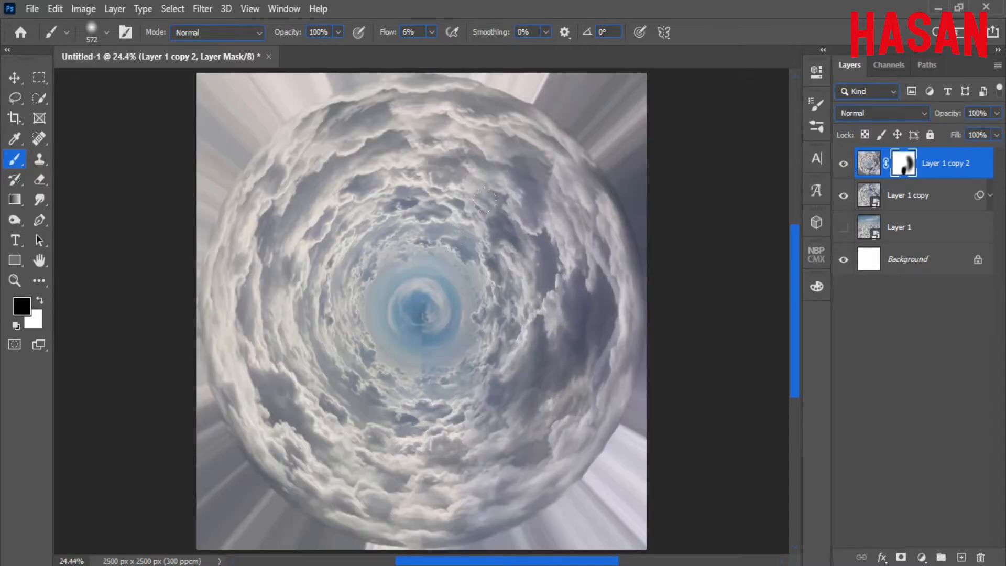
drag(582, 225, 608, 305)
mouse_move(341, 241)
mouse_down()
mouse_move(304, 304)
mouse_move(296, 372)
mouse_up()
key(v)
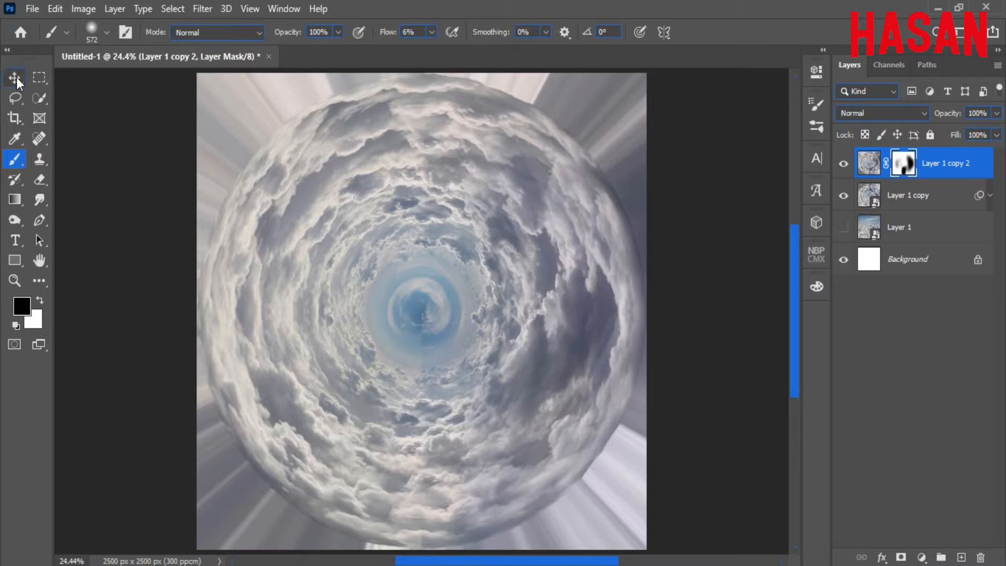
ctrl+click(931, 200)
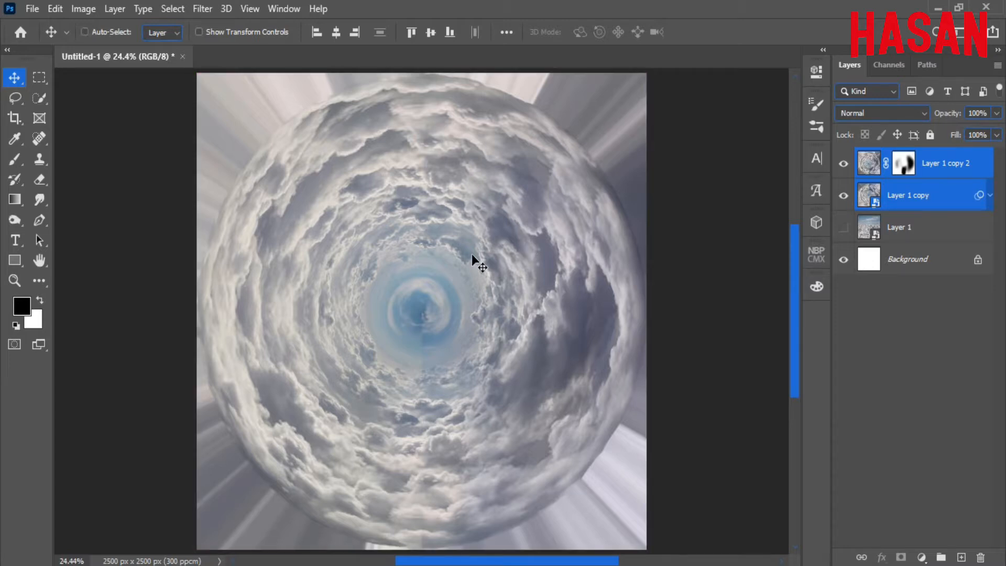
Merge the two tunnel layers and convert the result to a smart object.
right_click(891, 199)
click(754, 478)
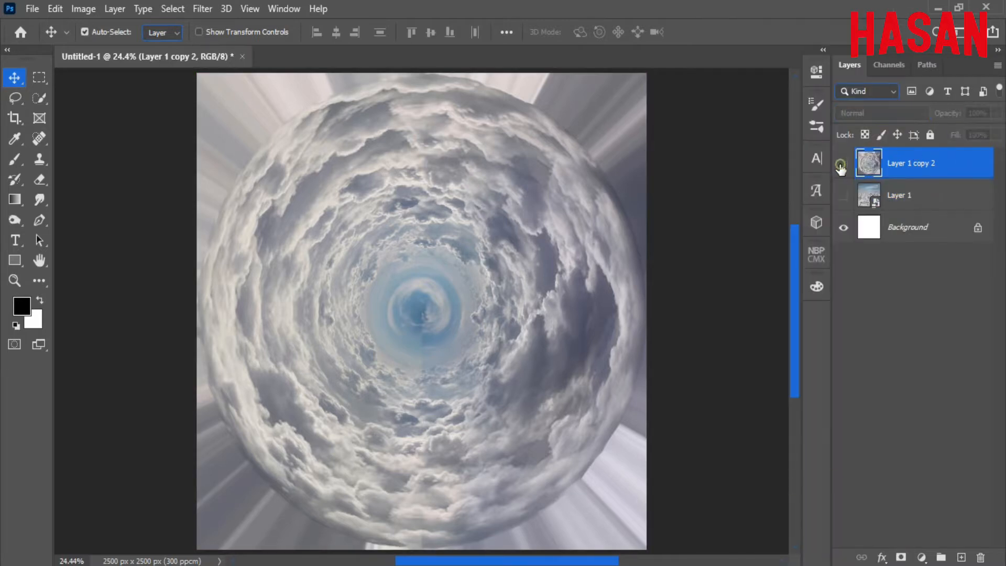
right_click(933, 164)
click(891, 218)
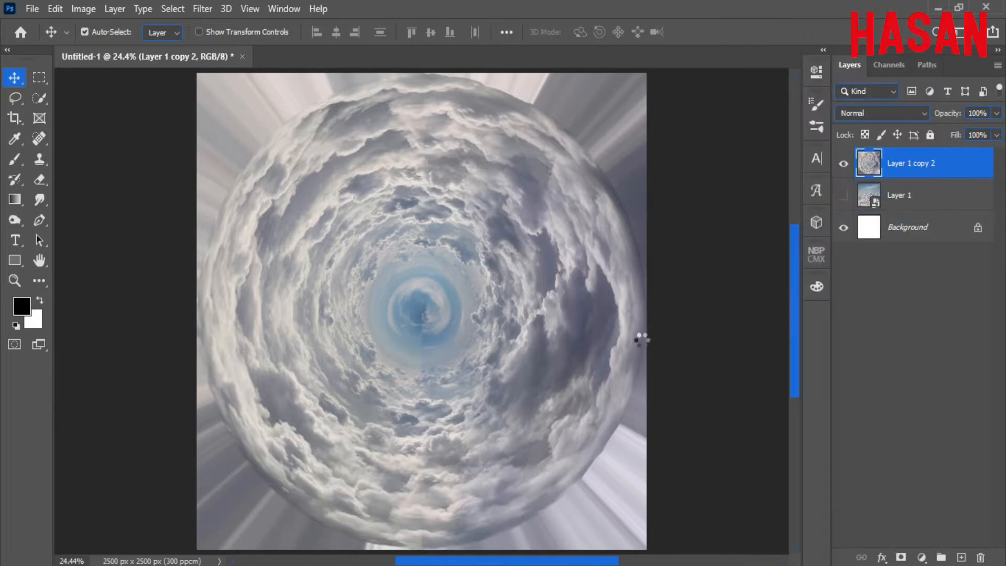
Scale the merged tunnel to about 140% so the clouds fill the canvas.
key(ctrl+minus)
key(ctrl+t)
key(ctrl+0)
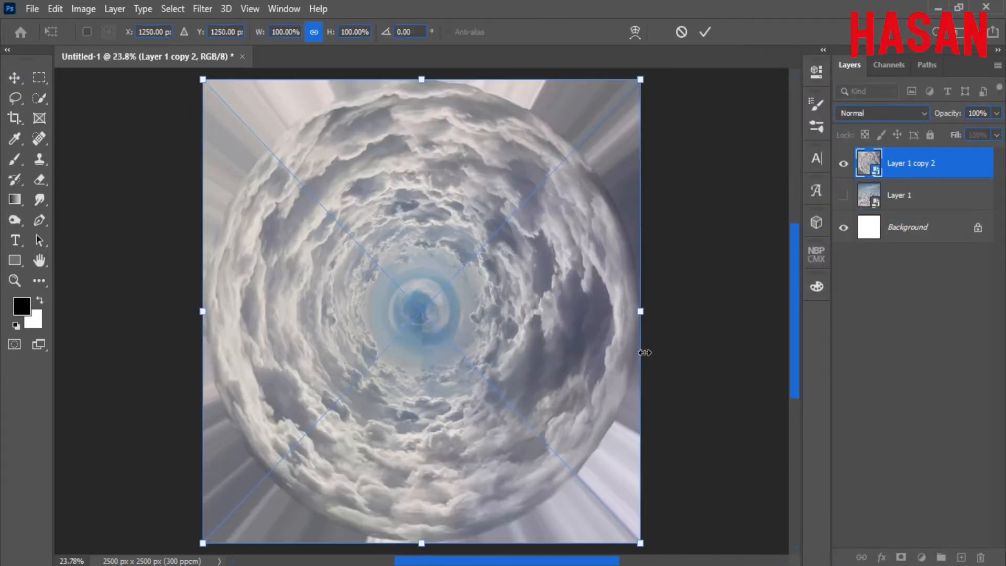
drag(642, 313, 730, 309)
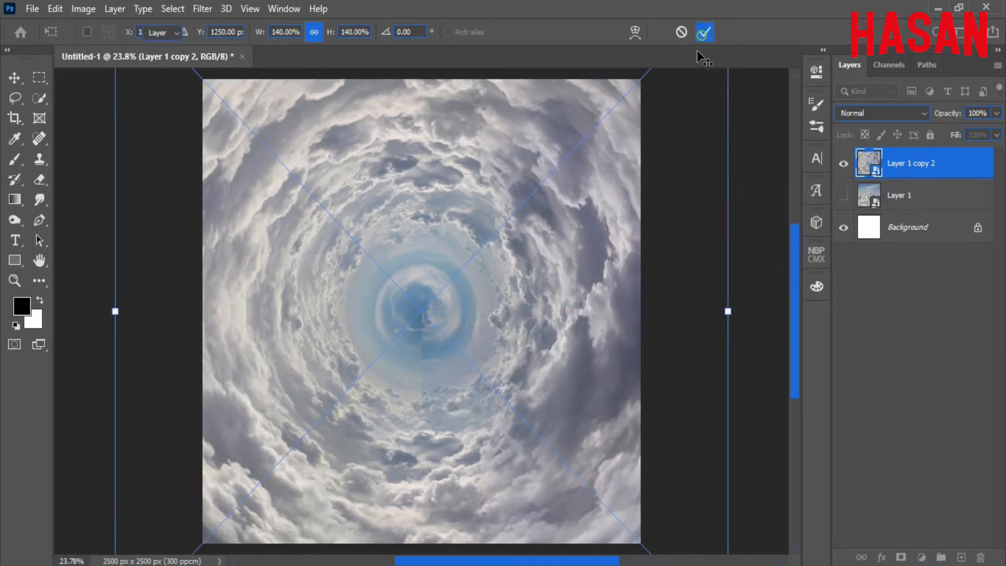
click(706, 32)
key(ctrl+0)
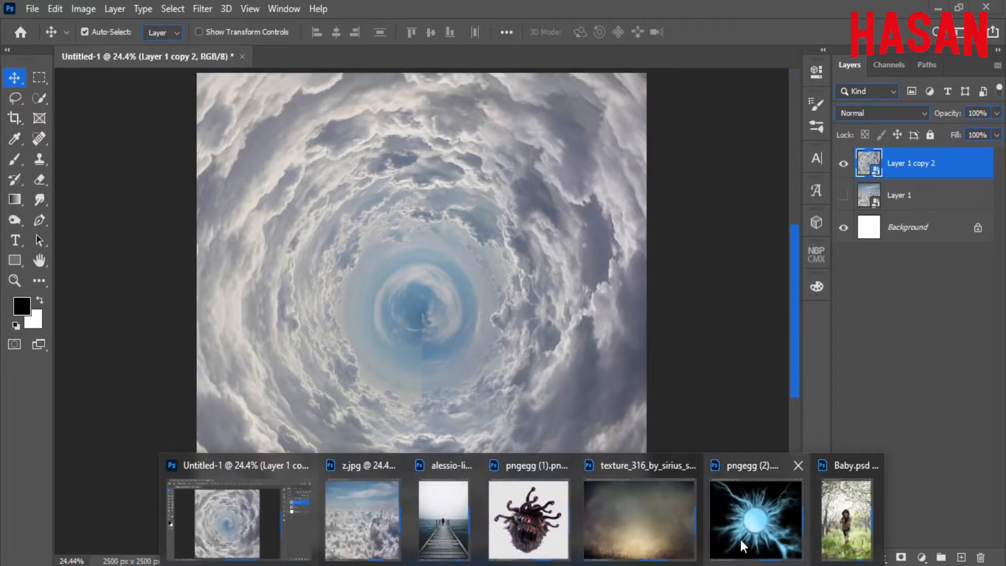
Drag the lightning orb from pngegg (2).png into the tunnel and set it to Screen.
click(757, 511)
drag(781, 253, 340, 280)
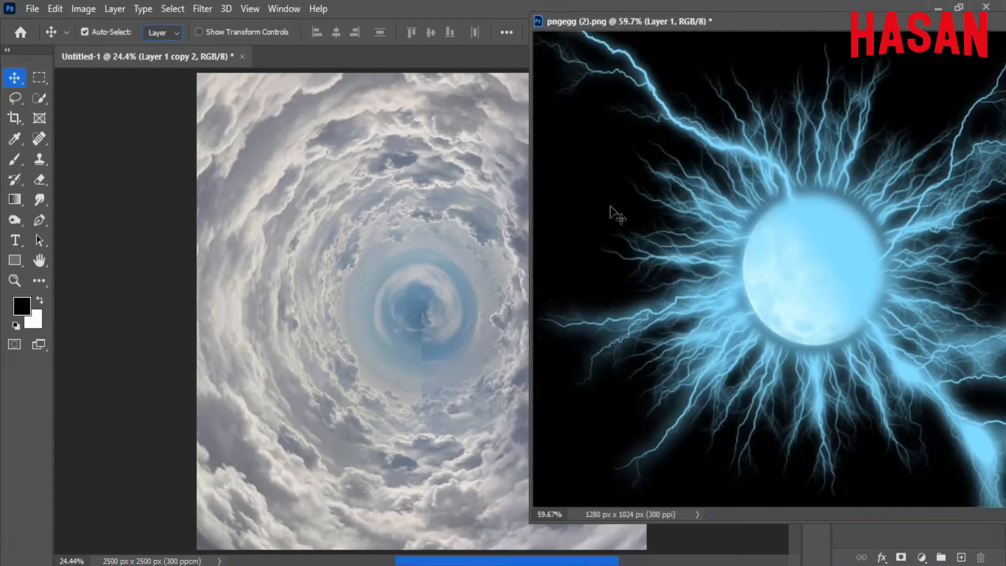
drag(844, 27, 575, 71)
click(768, 64)
click(918, 114)
click(883, 244)
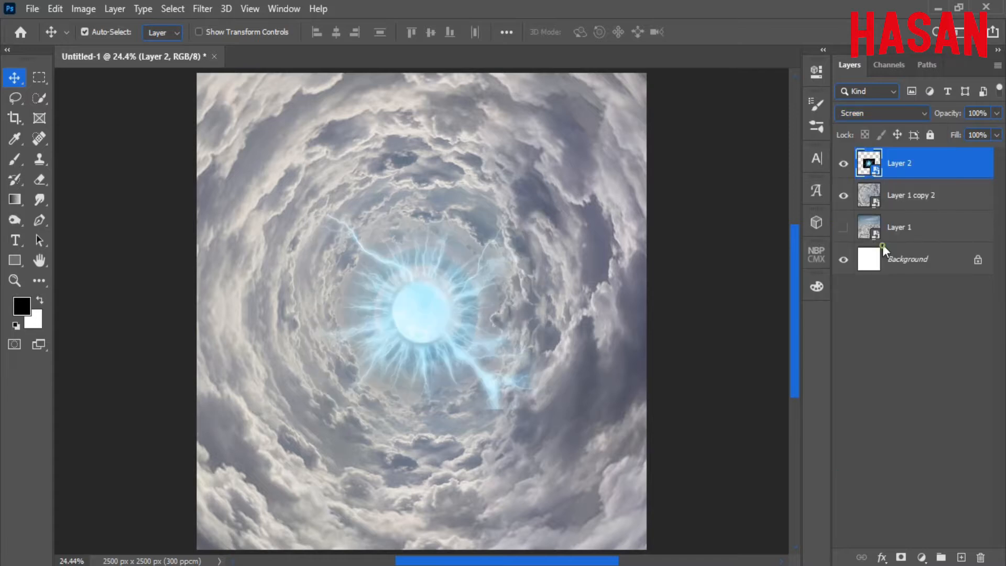
Rotate the lightning orb about -40° and resize it around its centre.
key(ctrl+t)
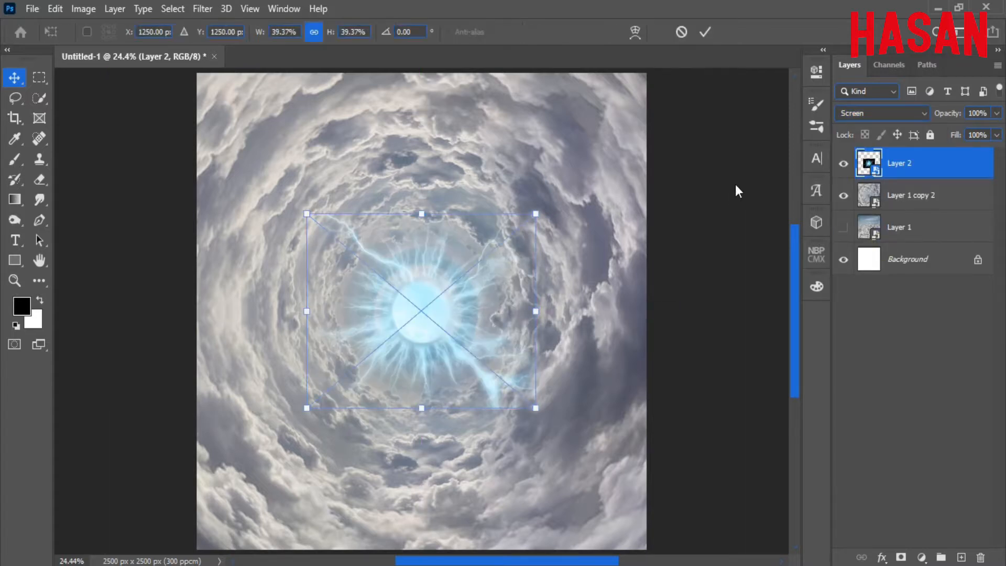
drag(567, 211, 474, 121)
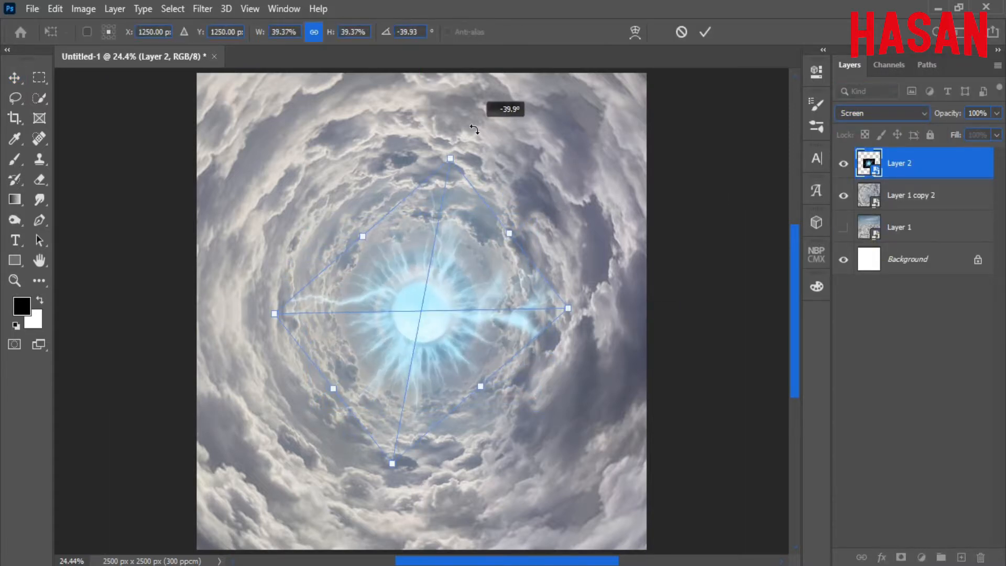
drag(509, 238, 523, 220)
key(Return)
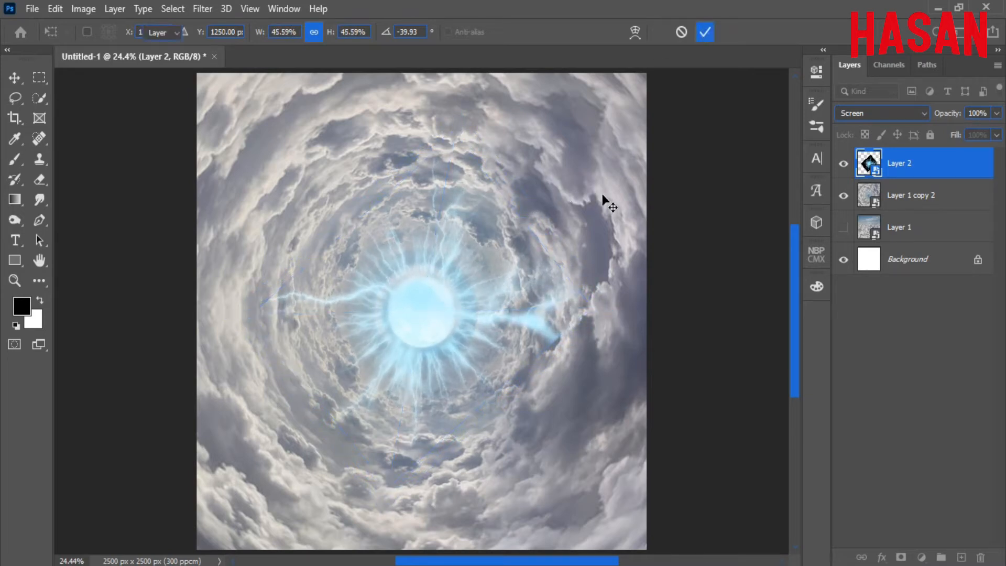
Move the orb and cloud tunnel layers up together by 254 px.
key(v)
ctrl+click(898, 196)
key(ctrl+t)
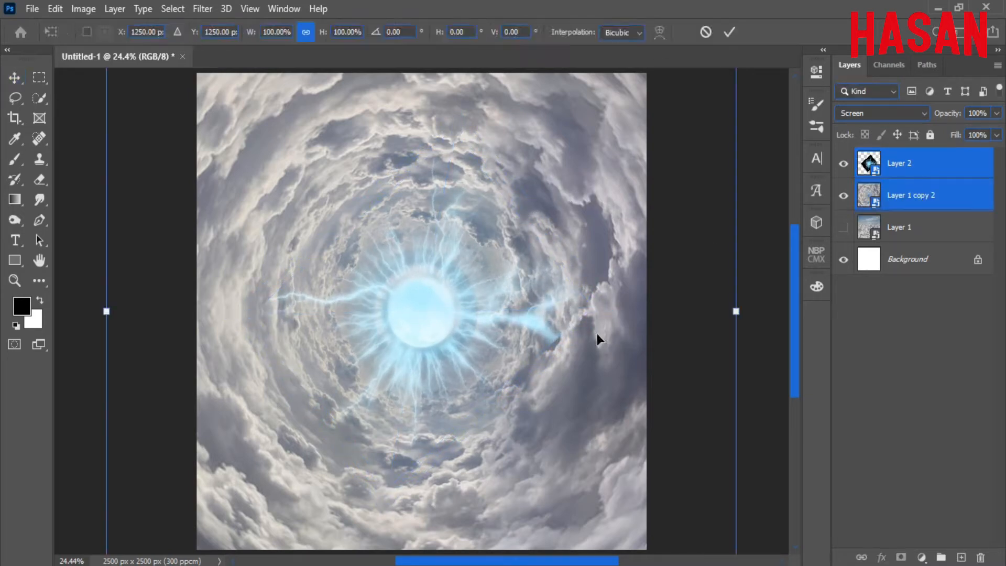
drag(575, 403, 568, 357)
key(Return)
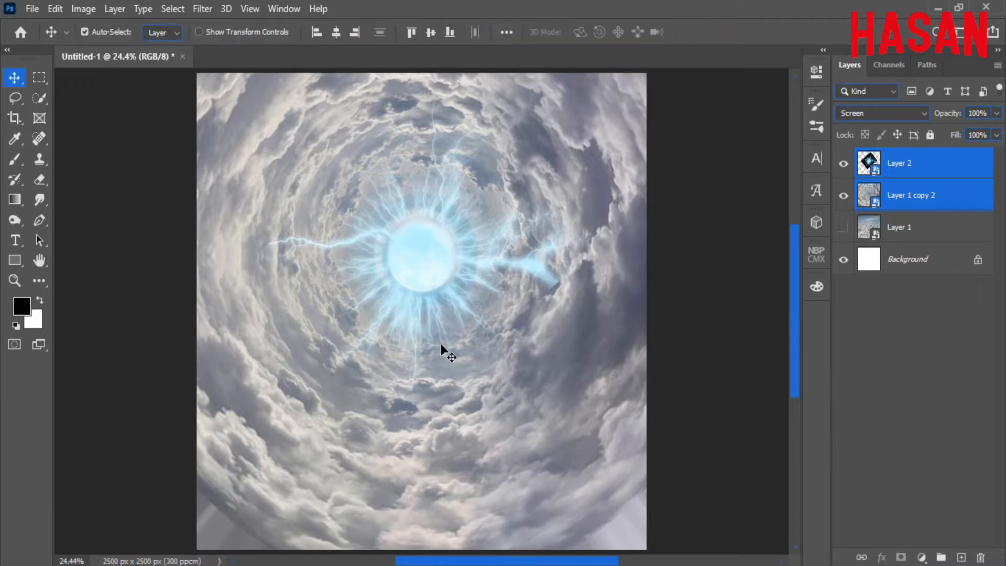
click(930, 163)
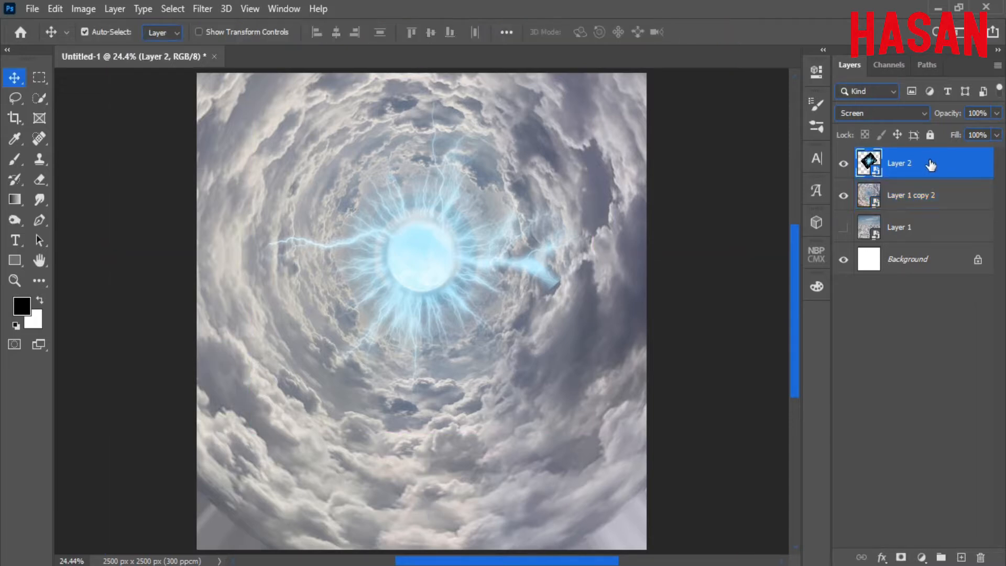
Add a Hue/Saturation adjustment clipped to Layer 2, lowering saturation to about -54.
click(921, 558)
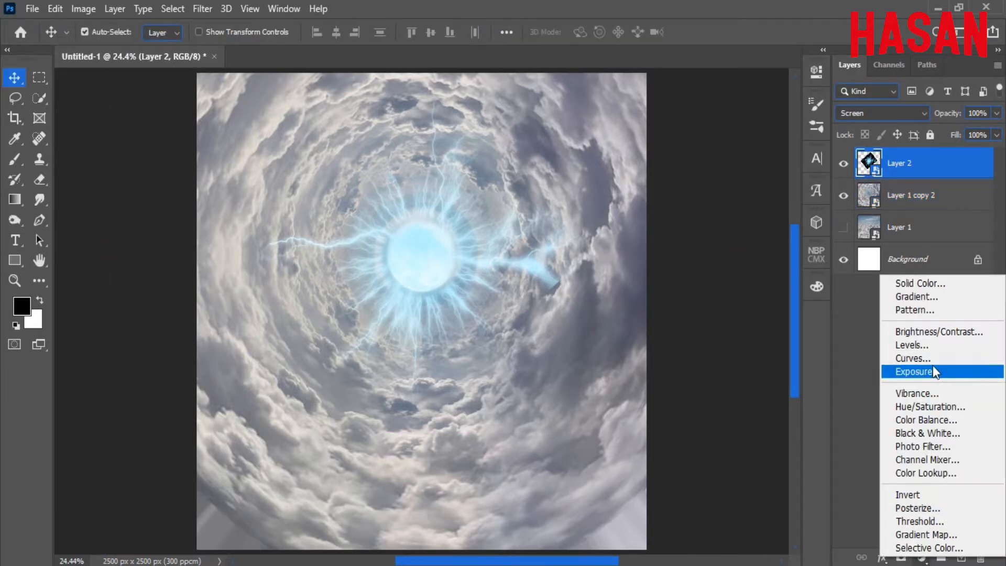
click(928, 410)
drag(691, 204, 653, 211)
click(776, 66)
click(844, 163)
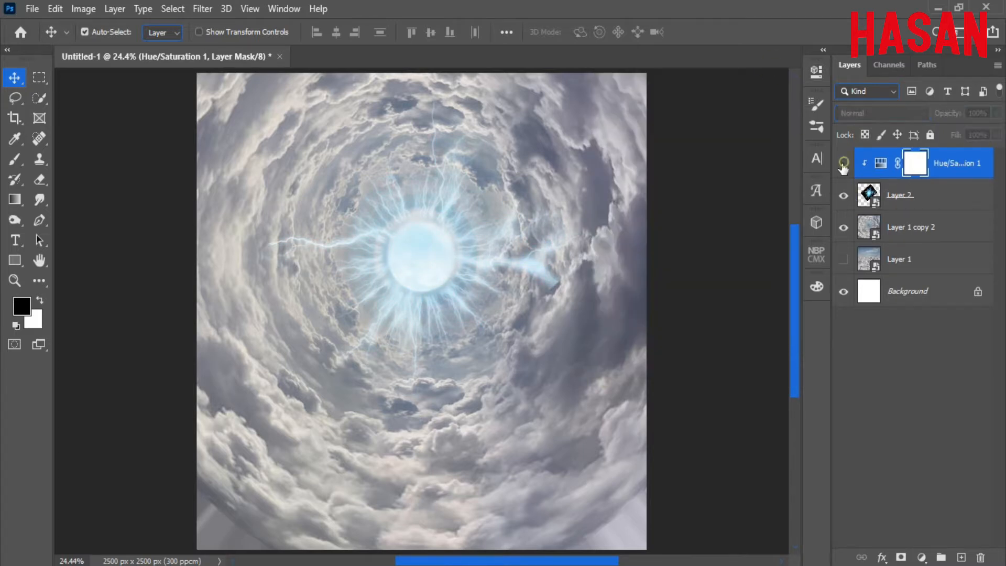
click(844, 163)
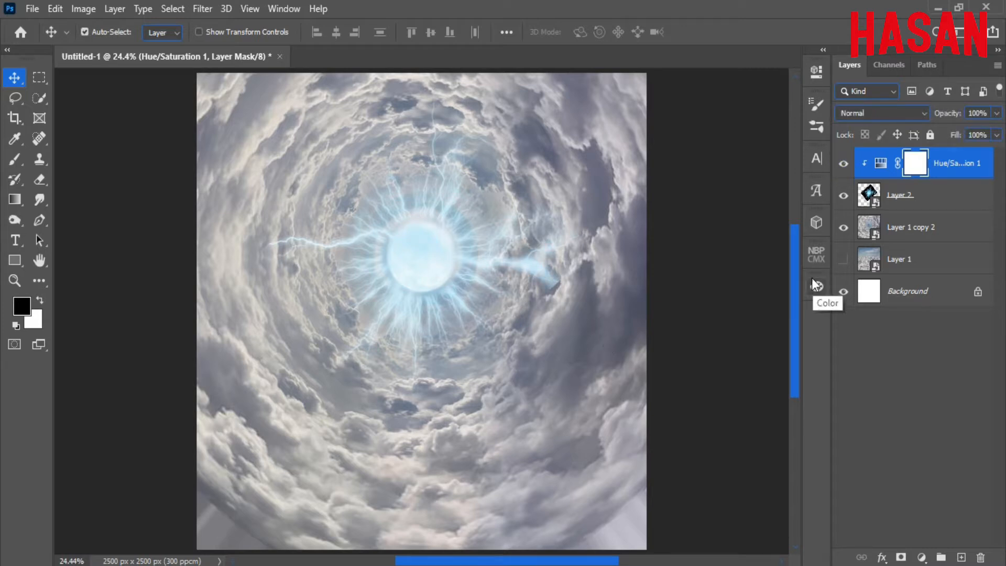
click(939, 196)
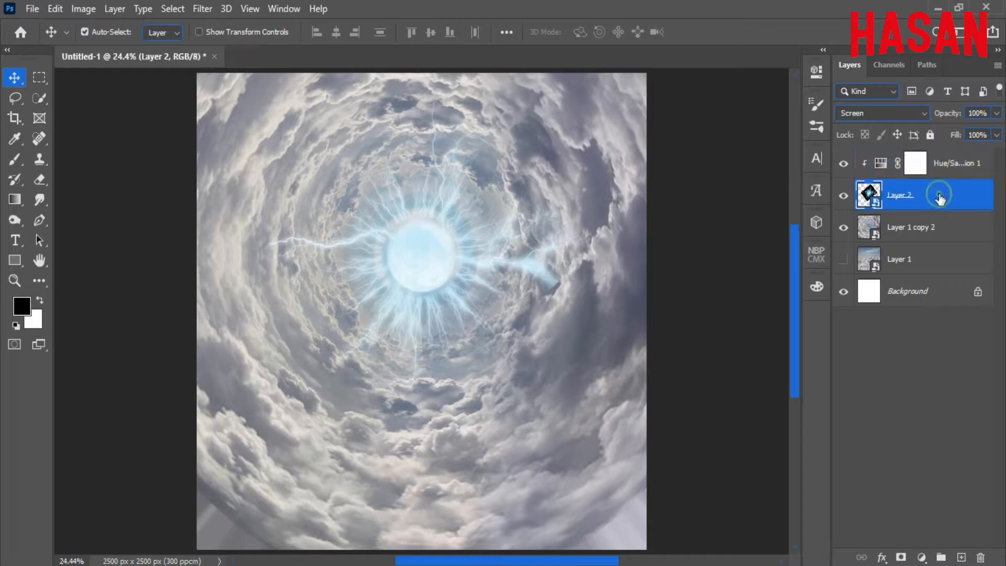
Duplicate Layer 2 as Layer 2 copy and hide the Hue/Saturation adjustment.
right_click(949, 196)
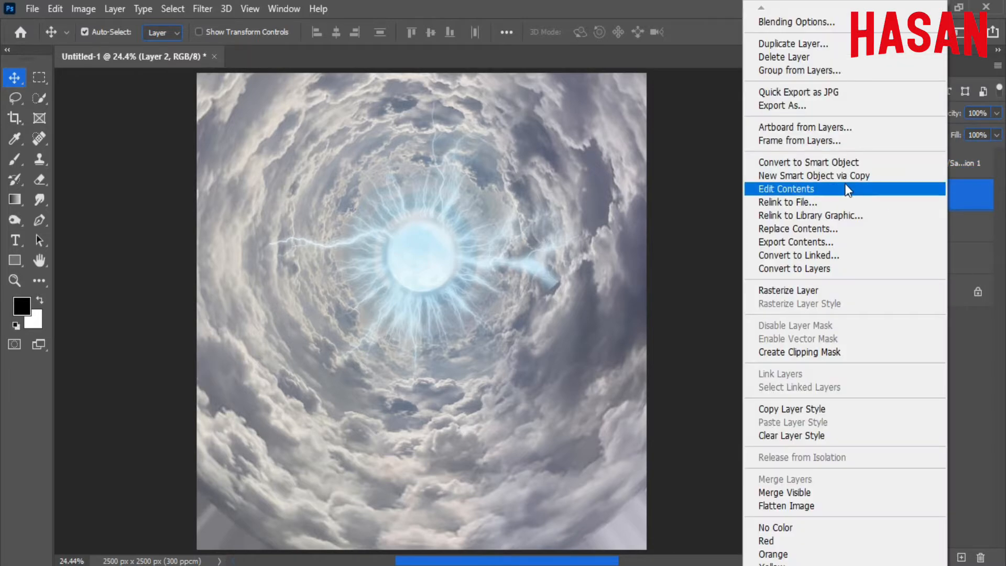
click(806, 44)
key(Return)
key(ctrl)
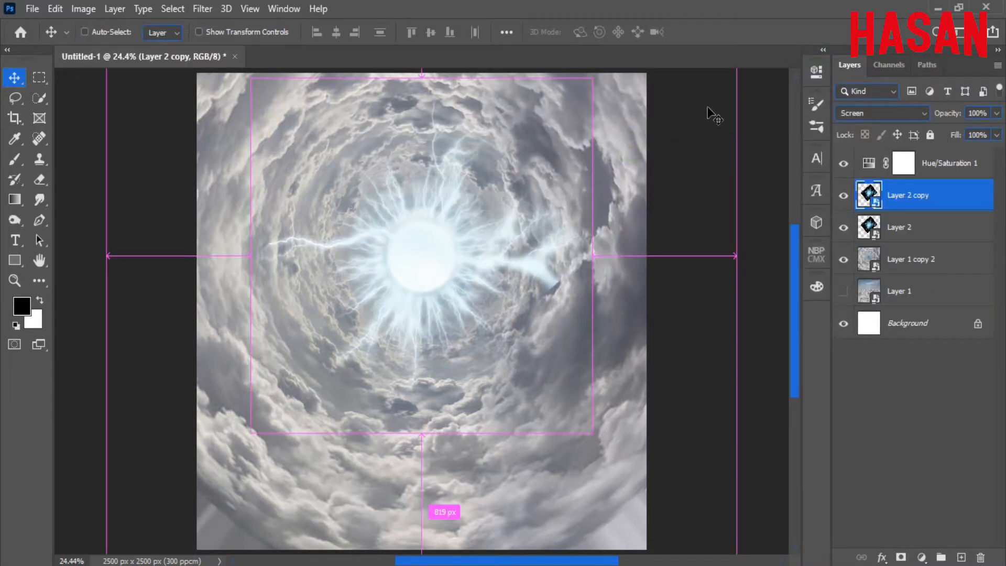
click(844, 163)
Flip Layer 2 copy horizontally, compare it with the original, and add a layer mask.
key(ctrl+t)
right_click(464, 281)
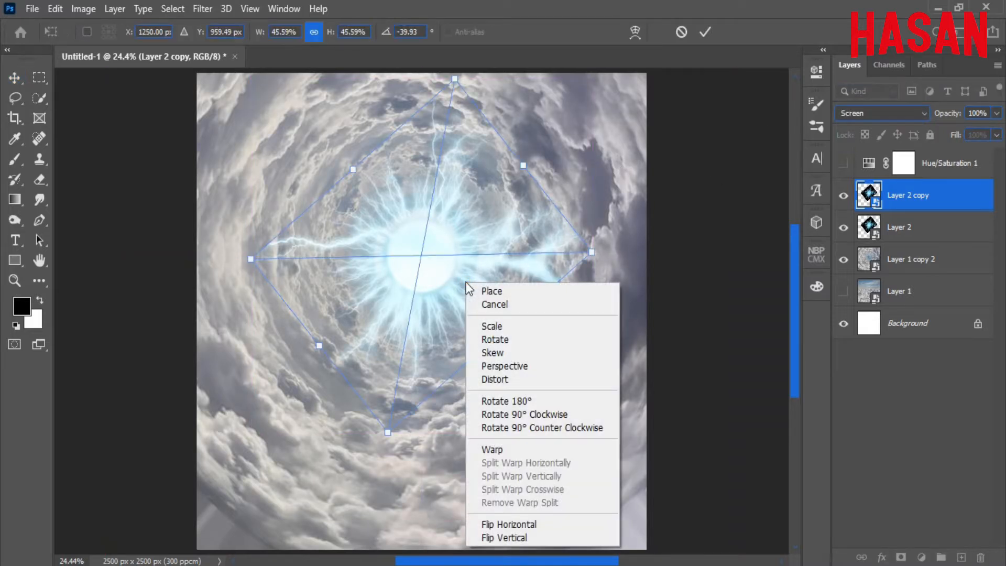
click(540, 527)
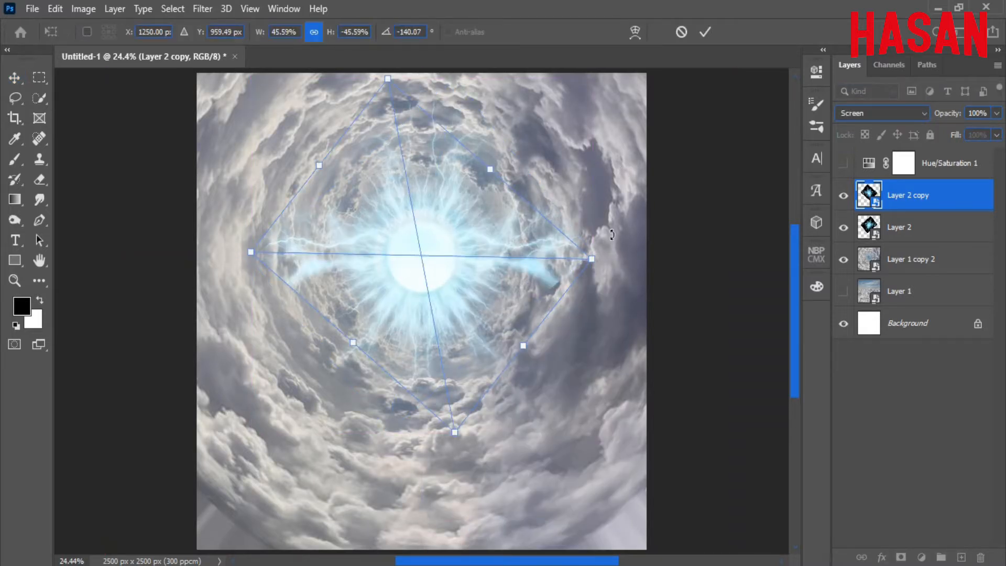
key(Return)
click(844, 195)
click(843, 195)
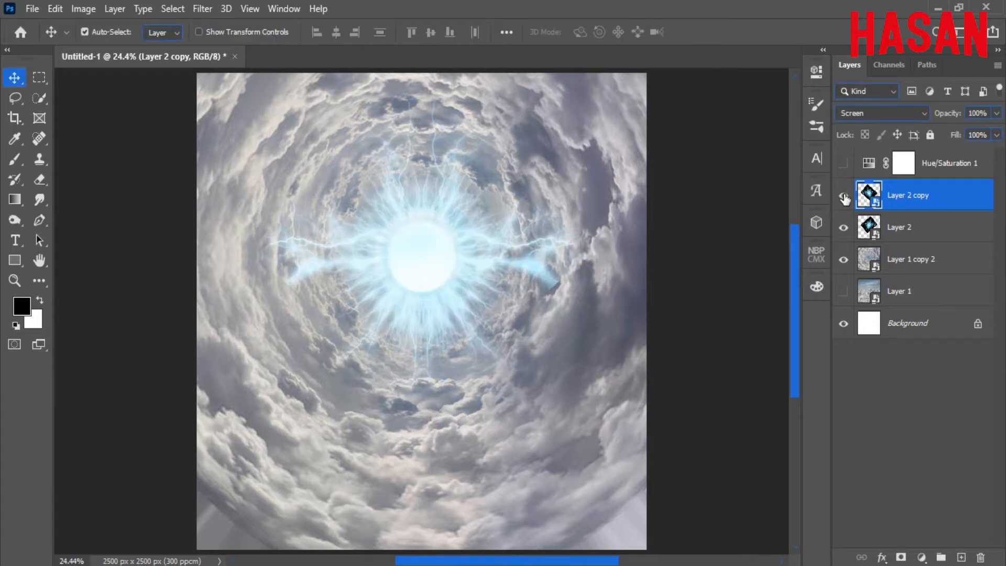
click(844, 195)
click(844, 195)
click(844, 195)
click(844, 195)
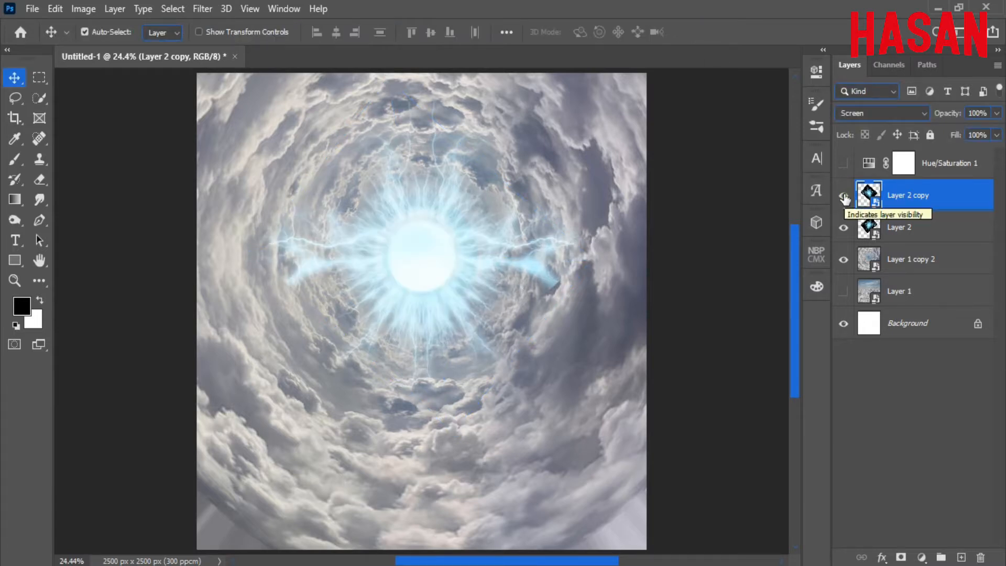
click(902, 558)
Paint out the left glow streak on Layer 2 copy's mask with a 26%-flow black brush.
key(b)
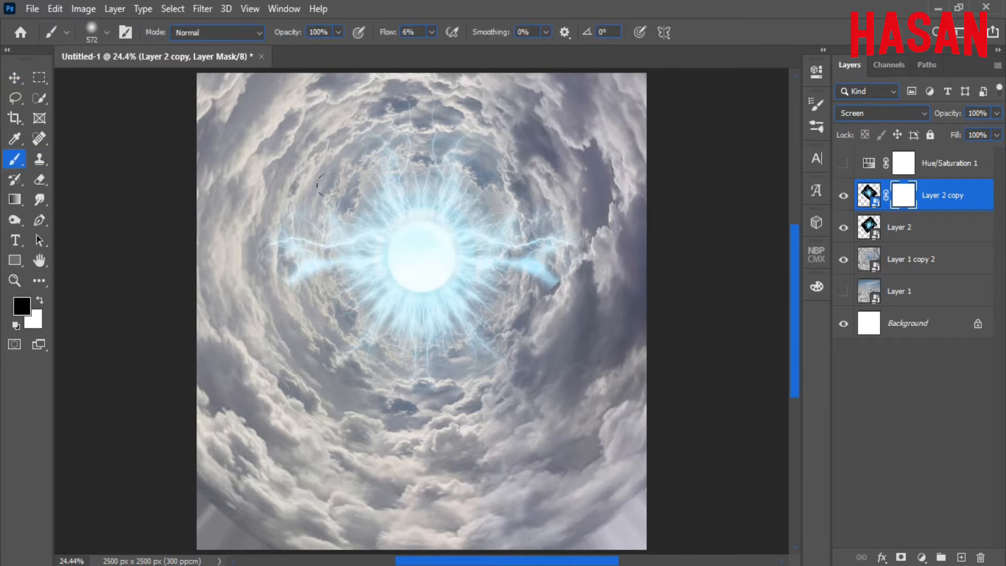
scroll(299, 247, up, 3)
drag(268, 223, 325, 262)
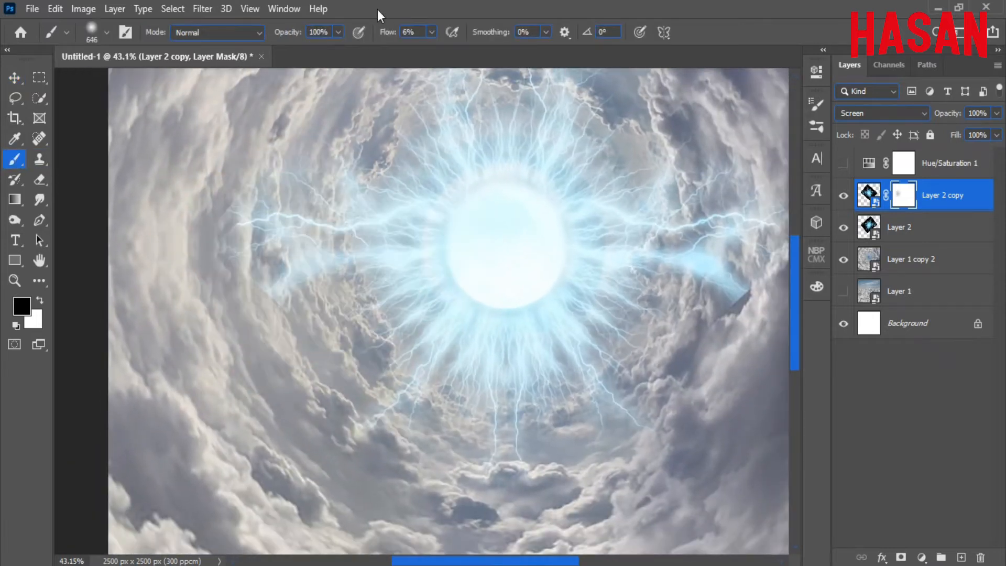
drag(386, 33, 404, 36)
mouse_move(294, 242)
mouse_down()
mouse_move(325, 252)
mouse_move(288, 284)
mouse_move(295, 308)
mouse_up()
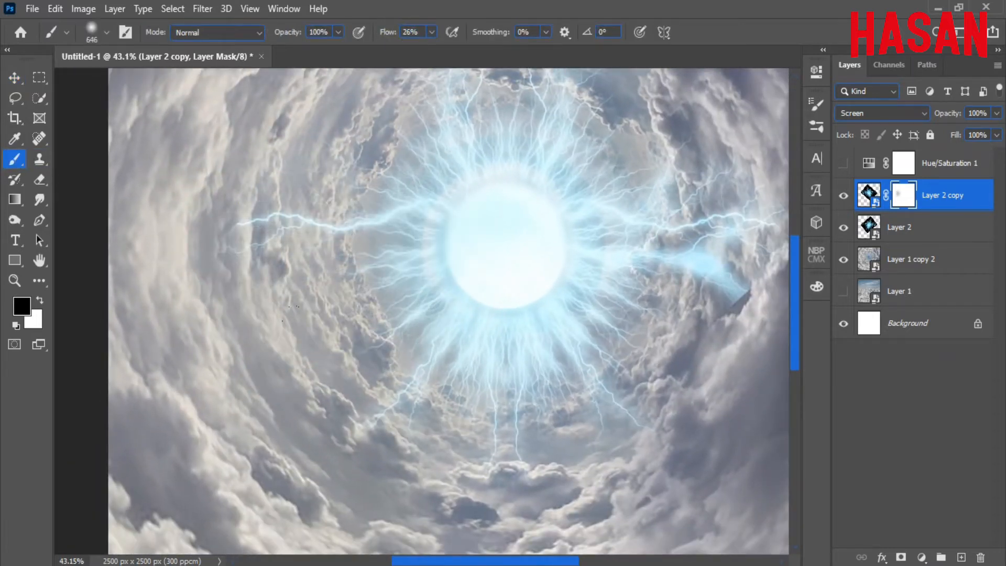
scroll(507, 286, down, 3)
Add a mask to Layer 2 and paint away the blue glow right of the orb.
click(910, 229)
click(901, 557)
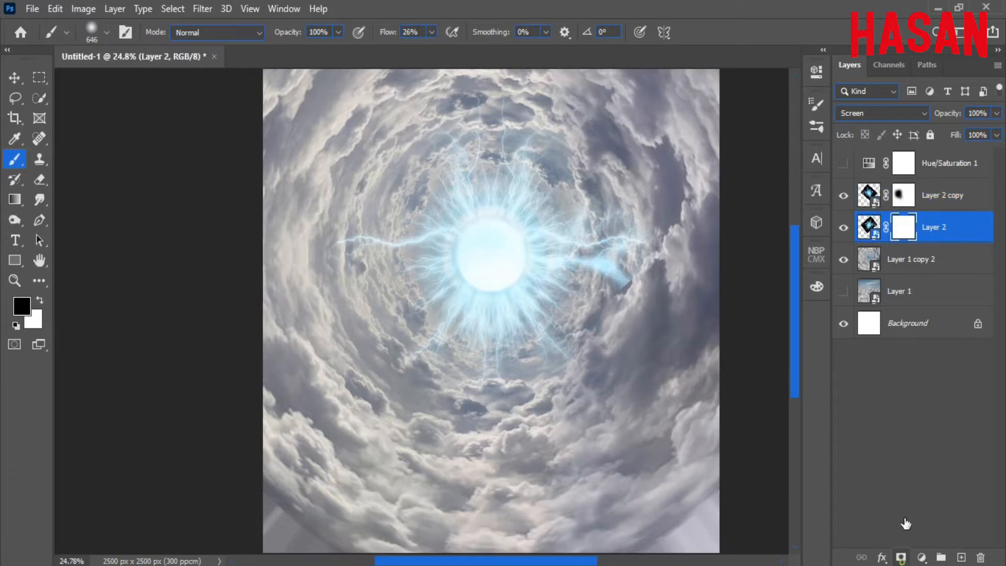
scroll(593, 302, up, 4)
mouse_move(589, 309)
mouse_down()
mouse_move(458, 138)
mouse_move(468, 249)
mouse_up()
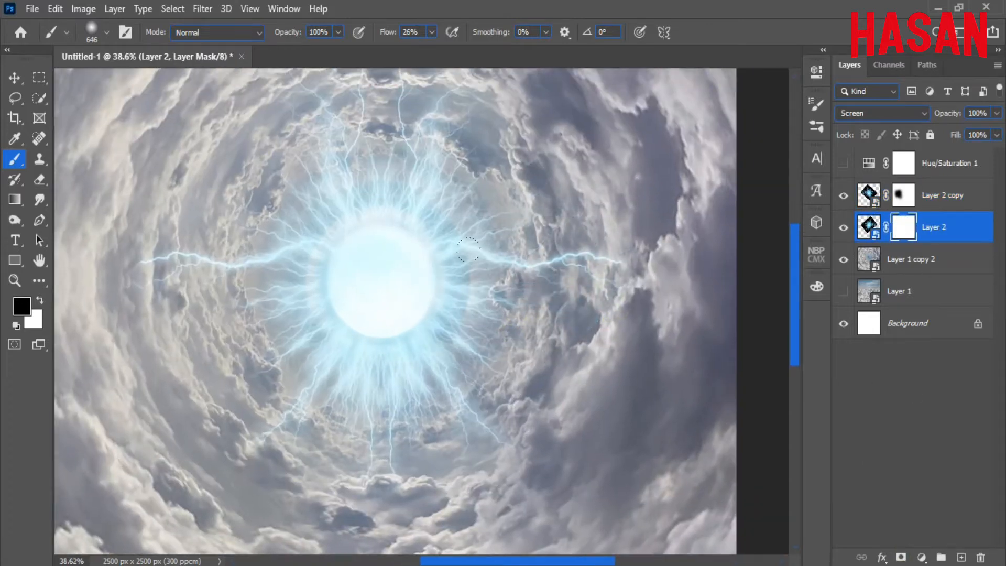
Merge Layer 2 and Layer 2 copy and set the merged orb layer to Screen.
key(v)
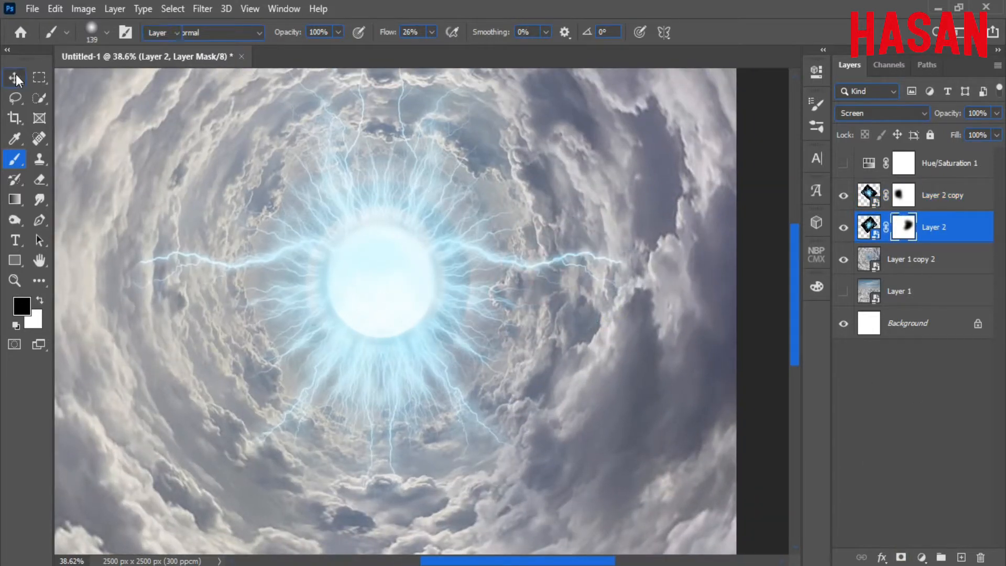
scroll(335, 243, down, 2)
ctrl+click(956, 195)
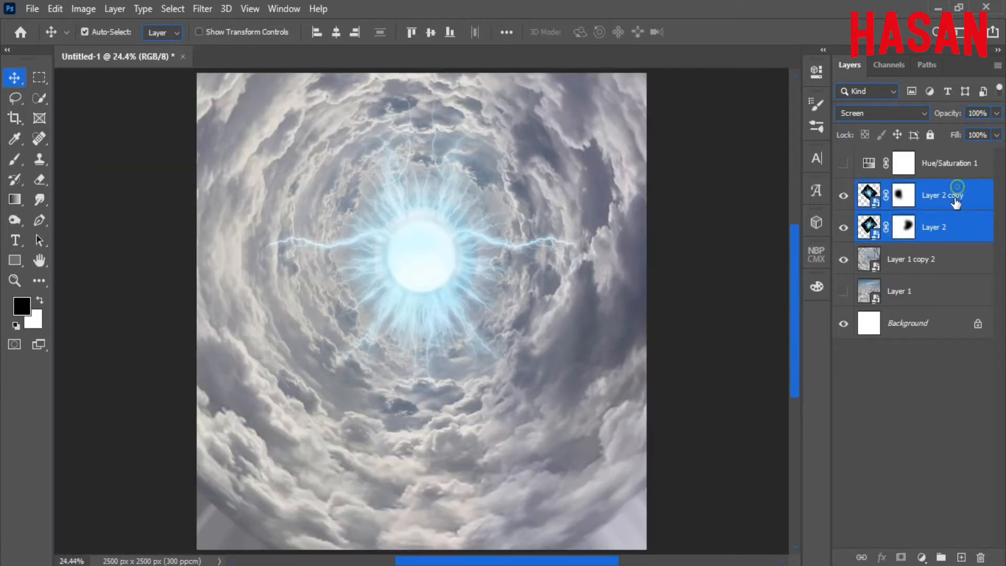
right_click(956, 197)
click(839, 479)
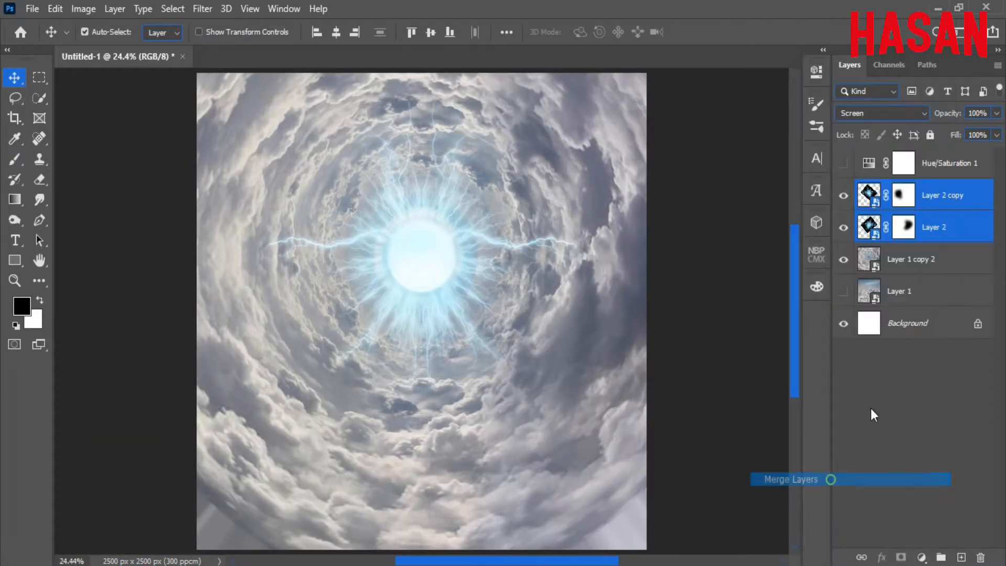
click(891, 112)
click(857, 243)
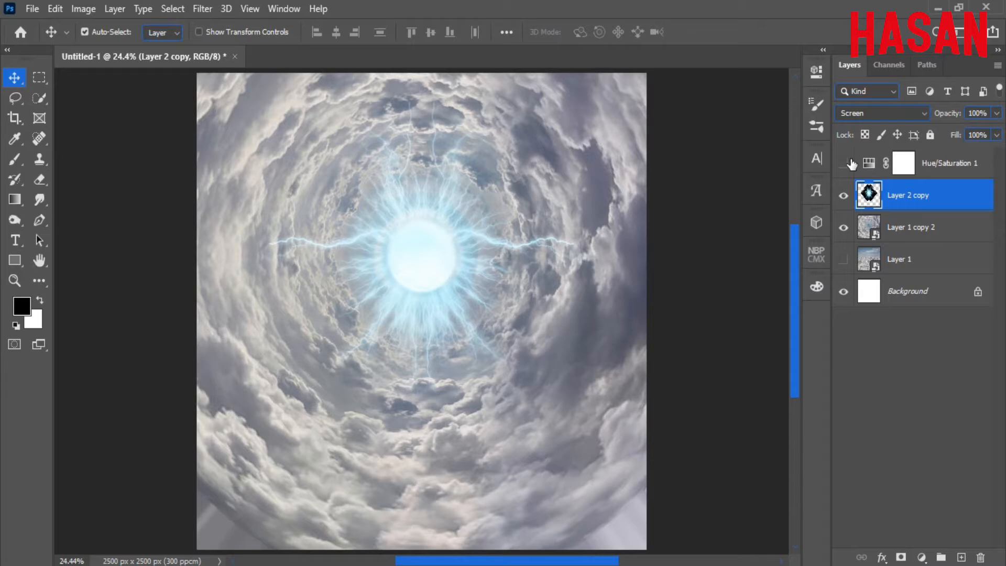
Clip the Hue/Saturation 1 adjustment to the merged Layer 2 copy.
click(931, 174)
right_click(941, 171)
click(868, 298)
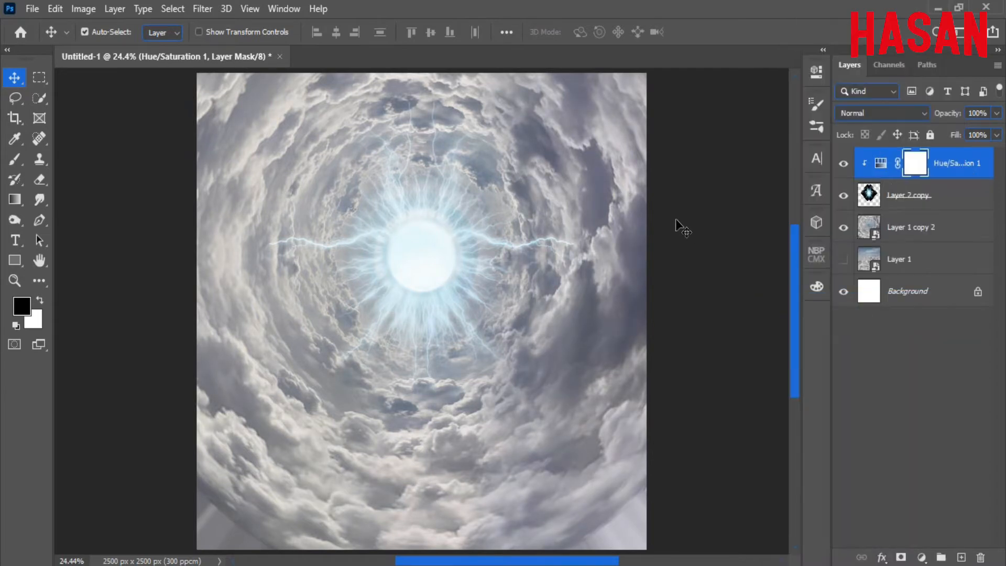
key(ctrl+minus)
key(ctrl+0)
Drag the tentacled monster from pngegg (1).png into the cloud tunnel document.
click(526, 555)
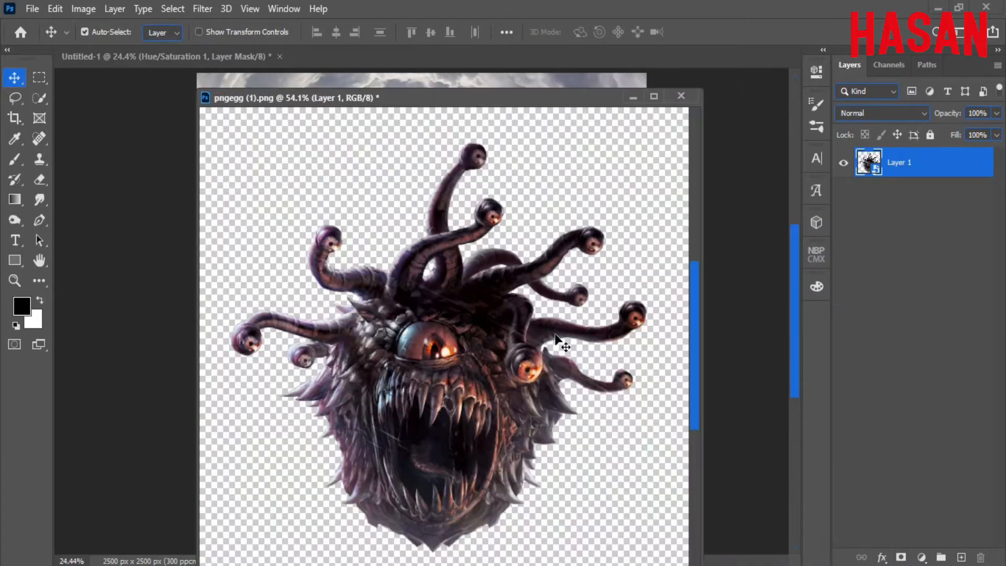
drag(495, 89, 883, 24)
drag(438, 252, 438, 253)
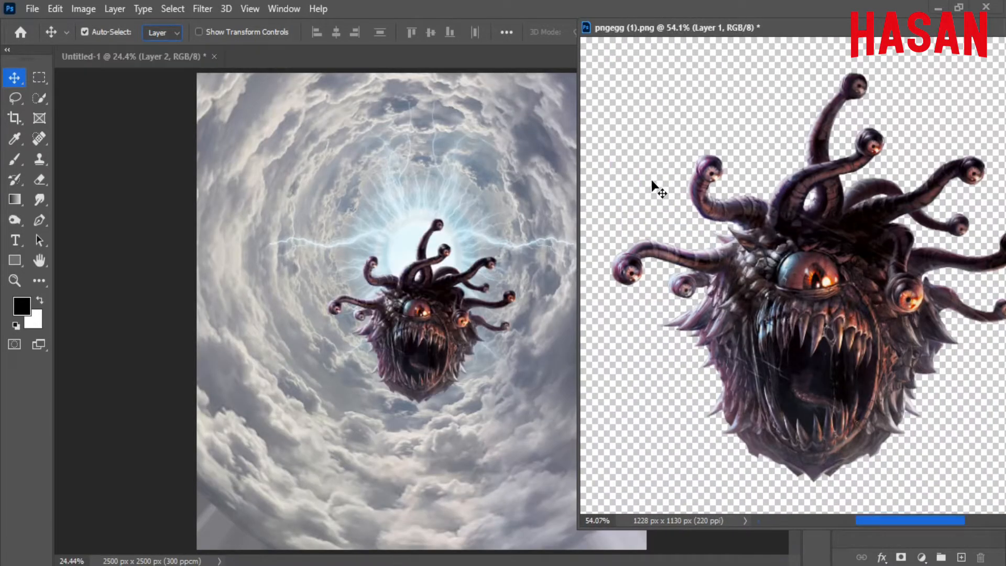
drag(933, 30, 733, 32)
click(802, 28)
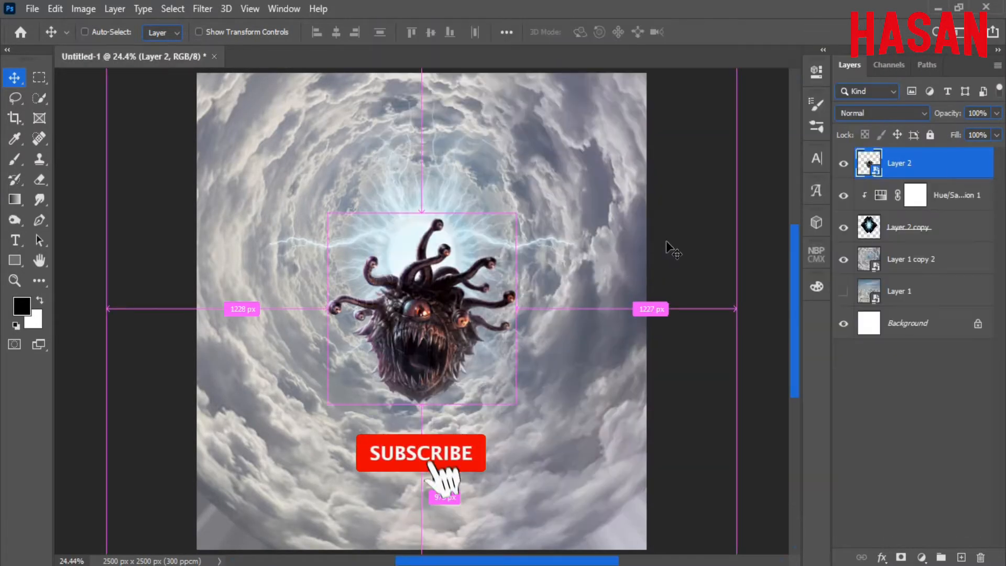
Move the monster over the orb, tilt it about -10° and shrink it to roughly 28%.
key(ctrl+t)
drag(444, 336, 482, 239)
drag(482, 239, 513, 302)
drag(612, 234, 598, 200)
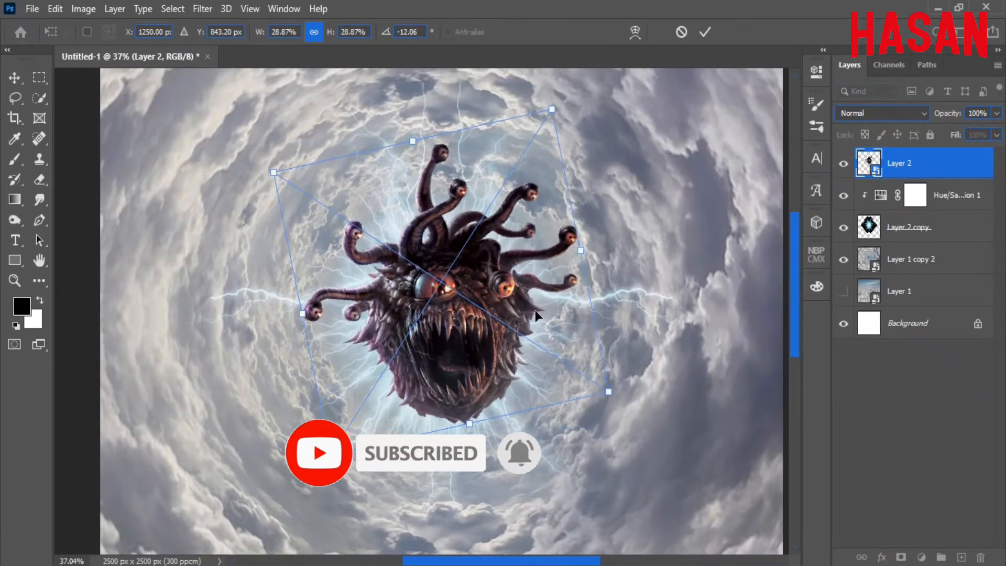
drag(570, 294, 537, 312)
drag(564, 248, 563, 259)
drag(462, 252, 459, 250)
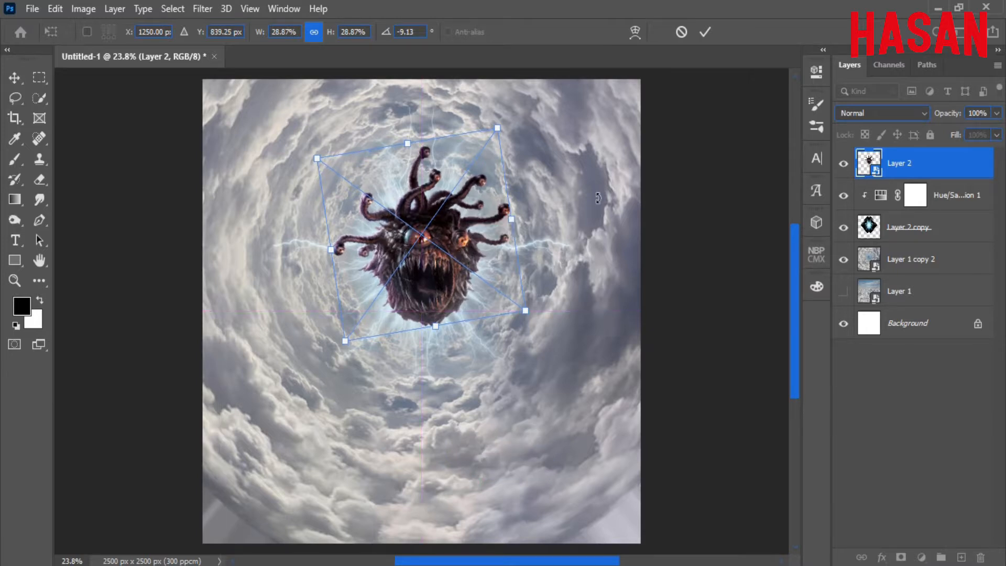
key(Left)
key(Left)
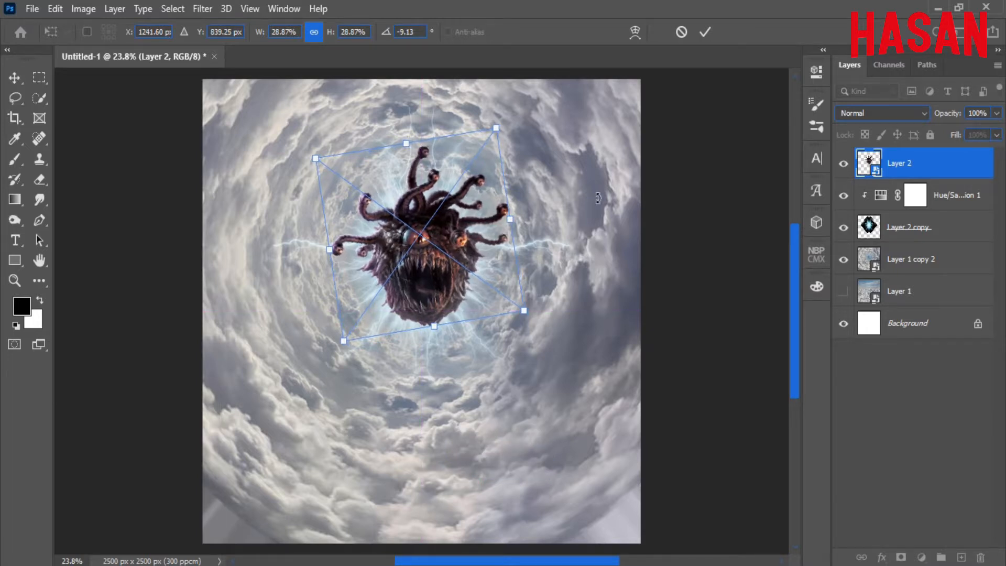
key(Right)
drag(515, 216, 512, 221)
key(Return)
drag(420, 273, 505, 288)
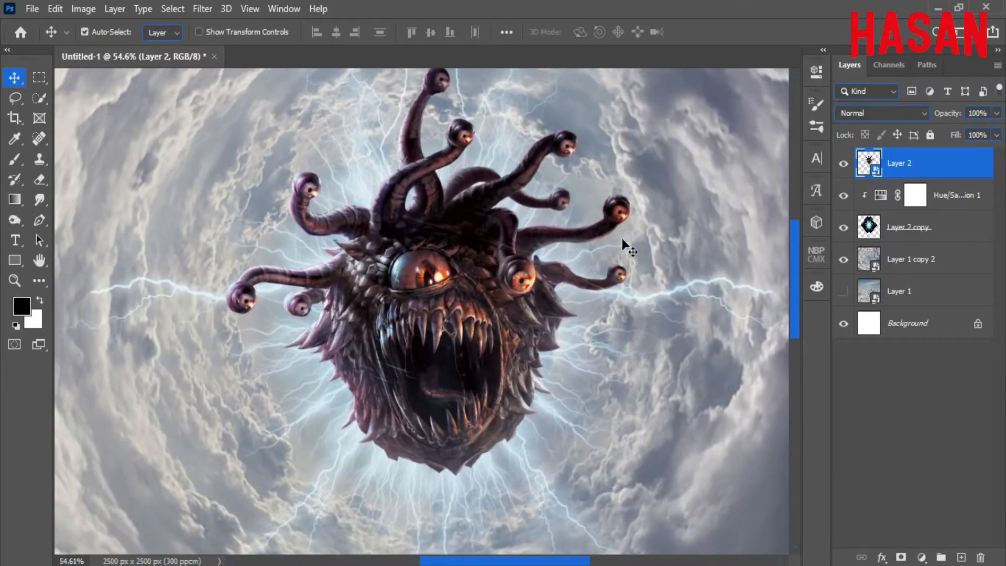
Desaturate the monster with a clipped Hue/Saturation layer at Saturation -100, merged into the monster layer.
click(922, 558)
click(931, 407)
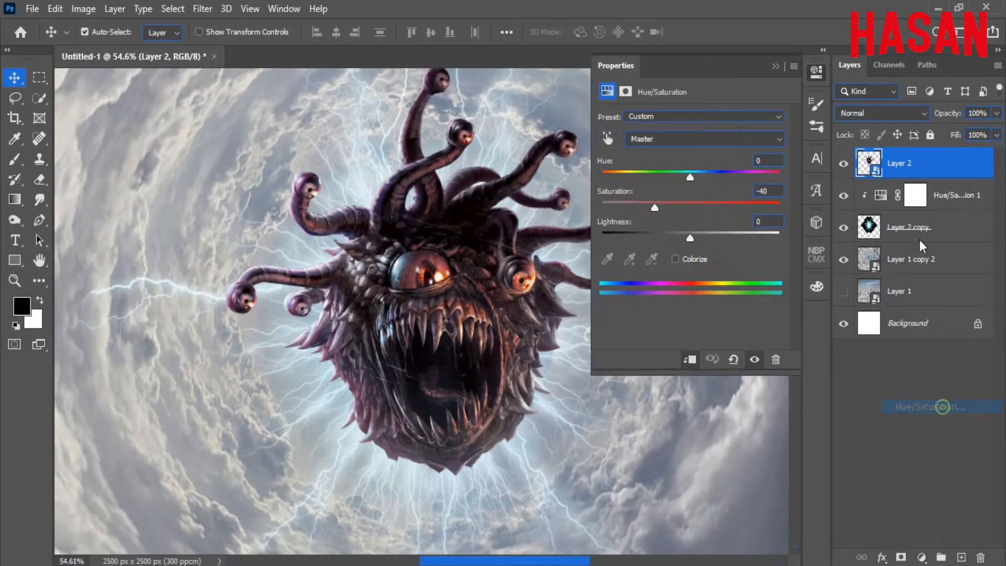
click(690, 359)
drag(689, 207, 614, 203)
click(776, 66)
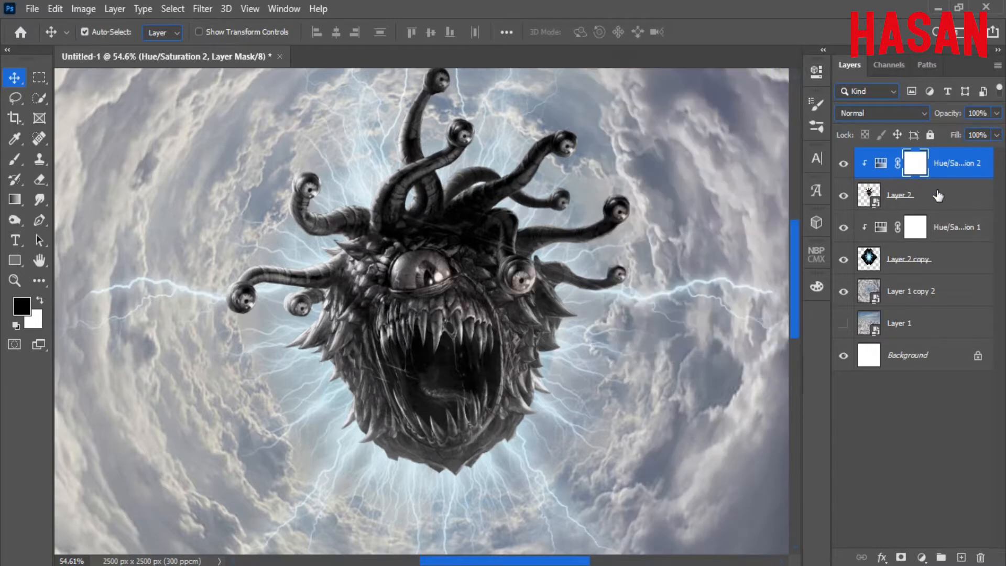
ctrl+click(923, 195)
right_click(922, 195)
click(797, 479)
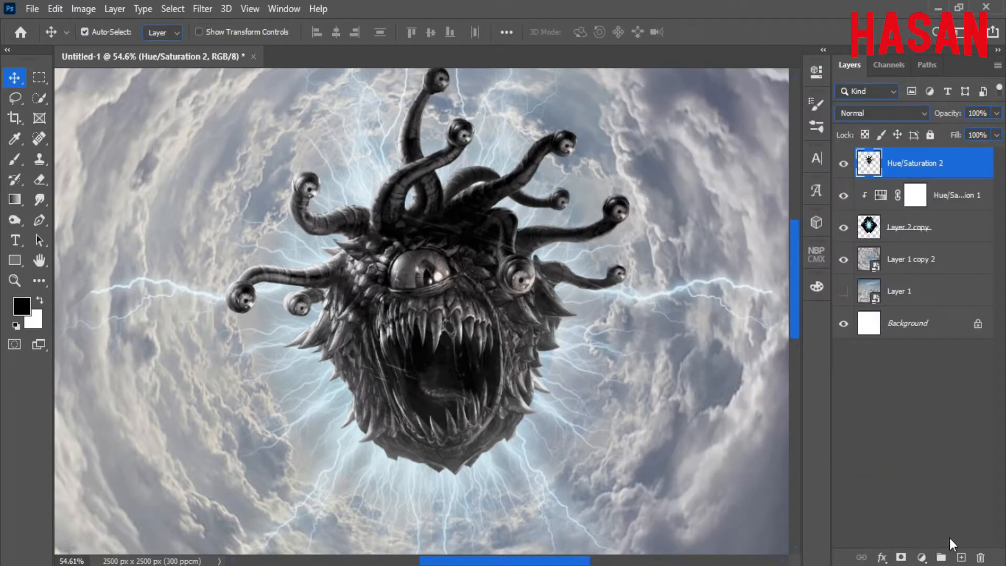
Add a new empty Layer 2 above the monster in Color blend mode.
click(962, 557)
click(915, 112)
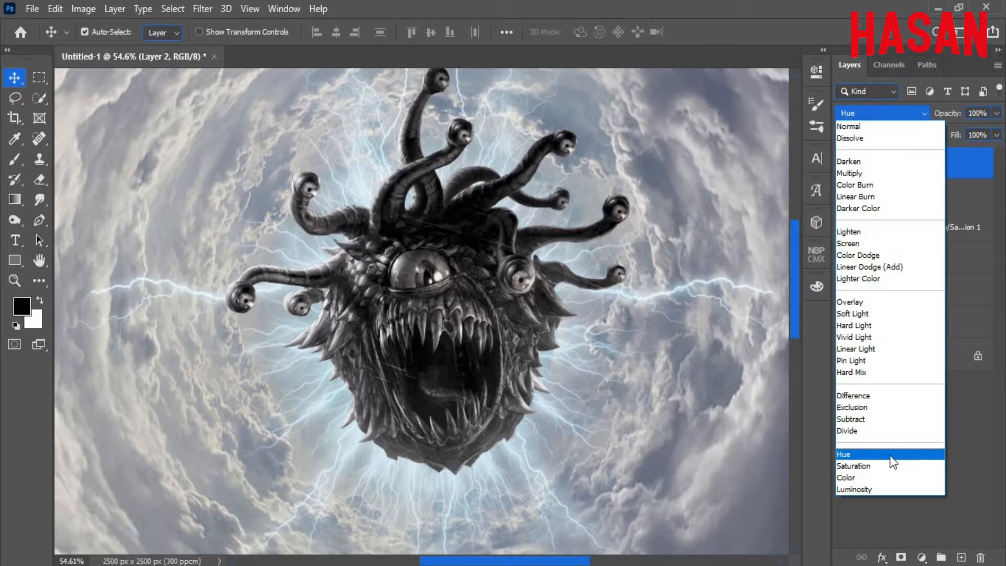
click(852, 466)
click(13, 161)
click(21, 306)
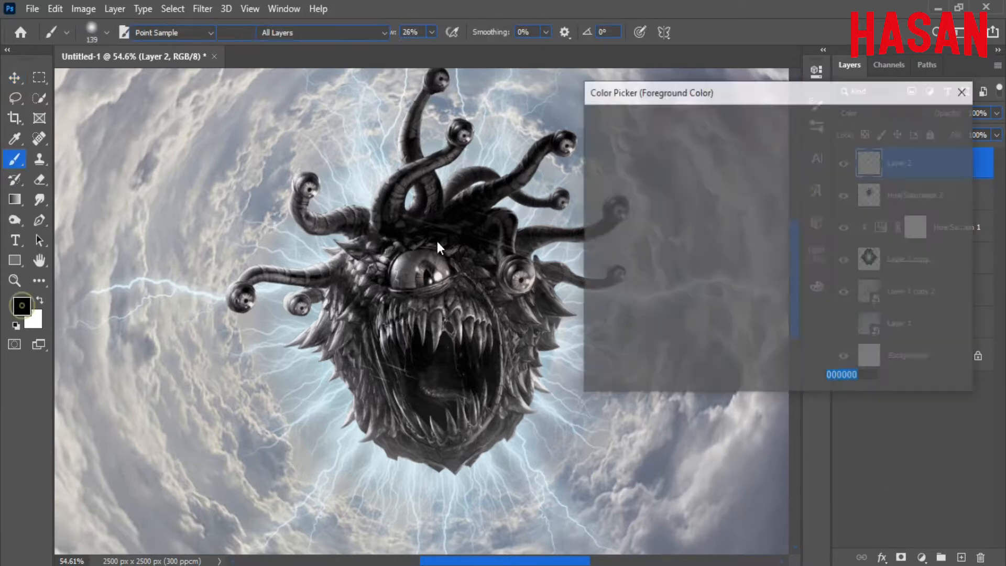
Choose light blue b0e4f5 as the paint colour and clip Layer 2 to the monster.
click(794, 231)
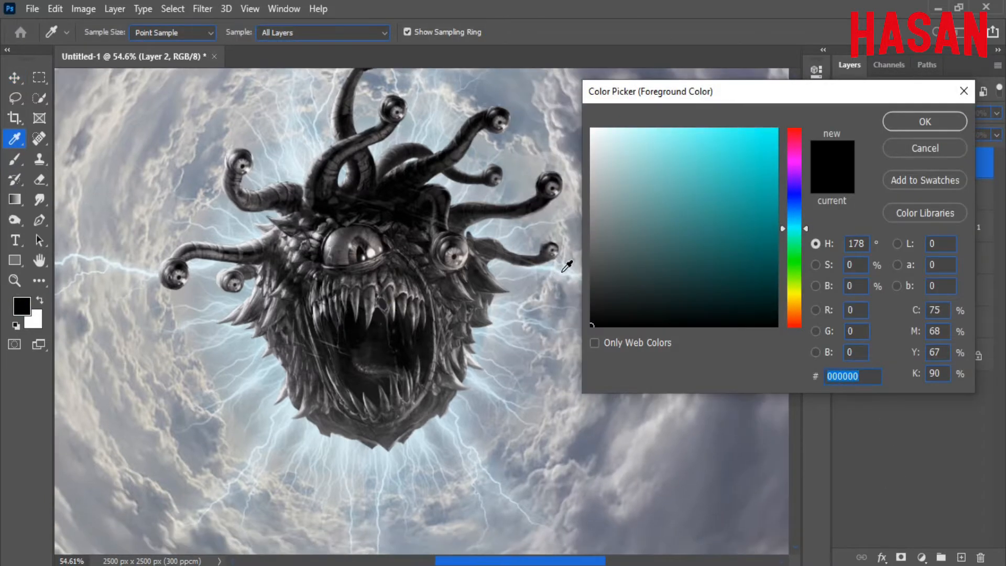
mouse_move(645, 143)
mouse_down()
mouse_move(645, 127)
mouse_move(700, 140)
mouse_up()
click(893, 121)
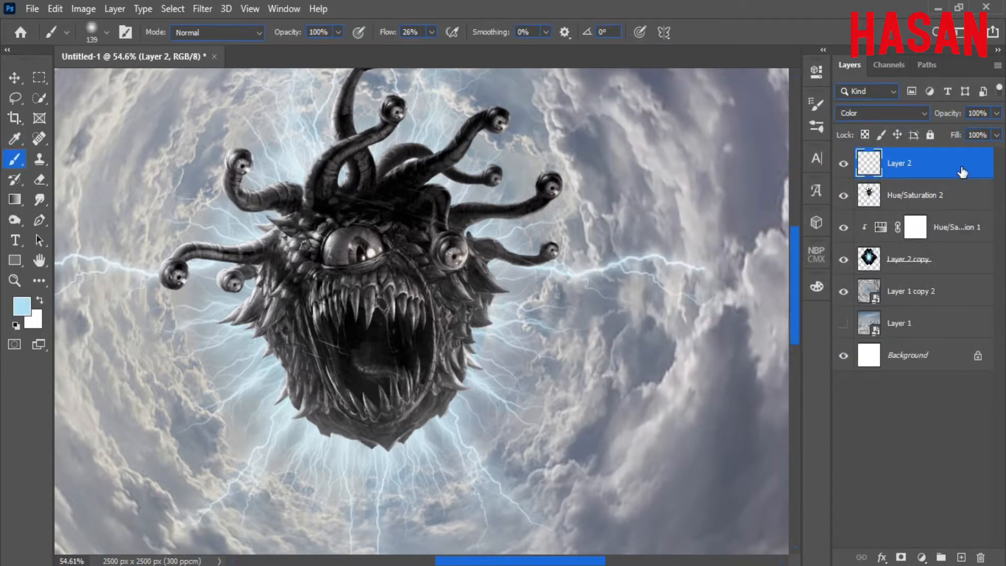
right_click(963, 172)
click(823, 295)
Brush the light blue tint over the monster's tentacles and face on Layer 2.
key(bracketright)
key(bracketright)
alt+scroll(481, 219, down, 3)
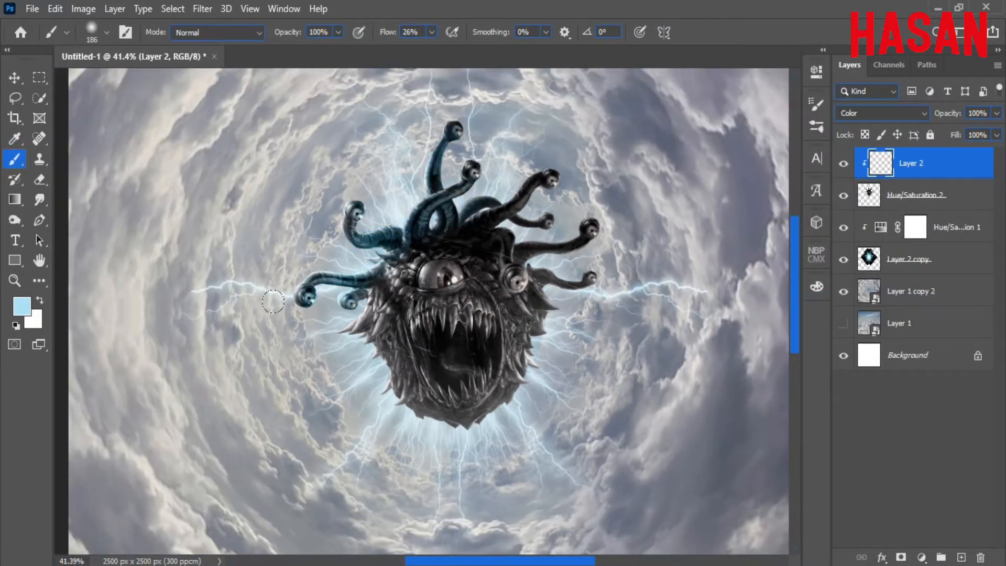
drag(383, 33, 380, 33)
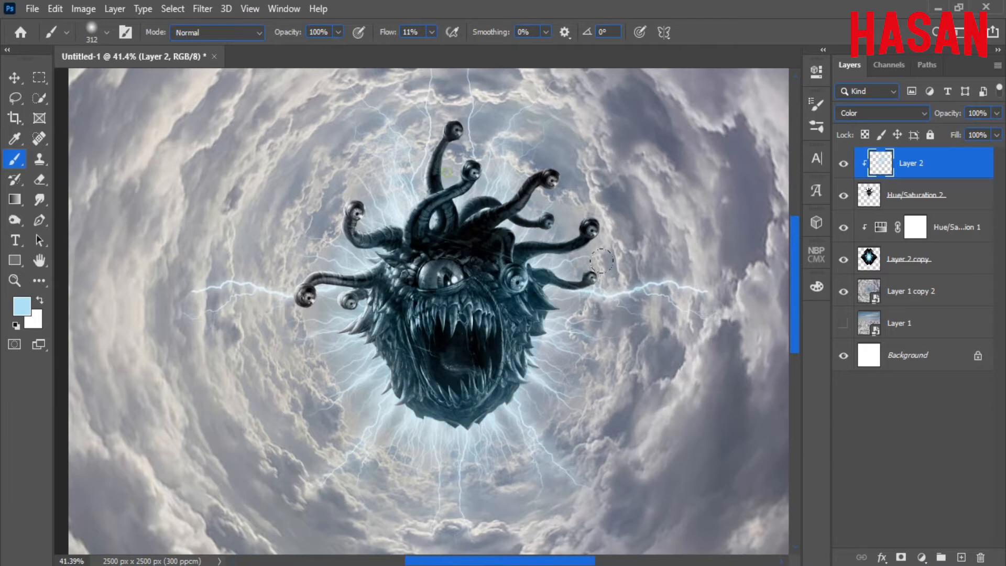
alt+scroll(465, 213, up, 5)
drag(515, 231, 513, 156)
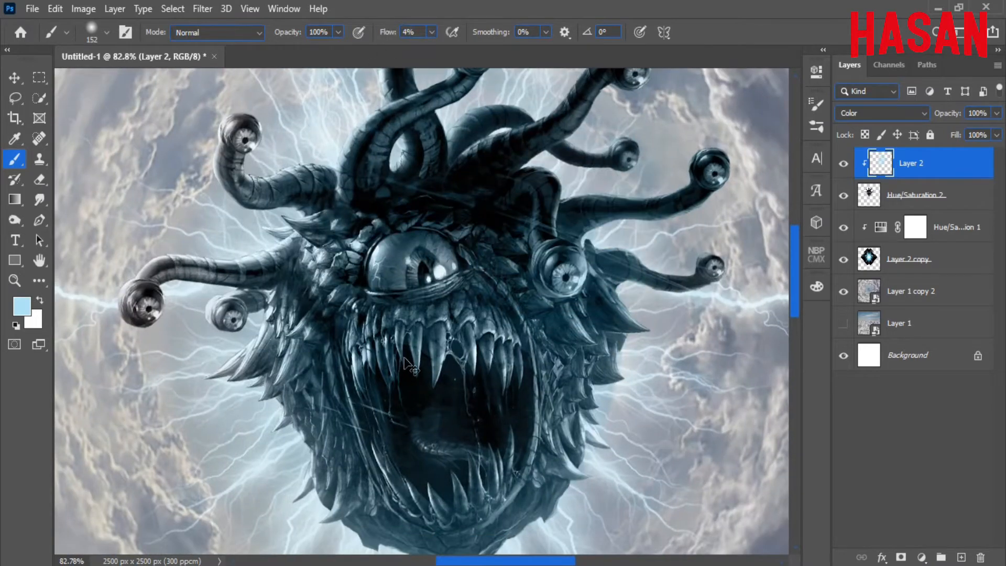
alt+scroll(463, 363, down, 3)
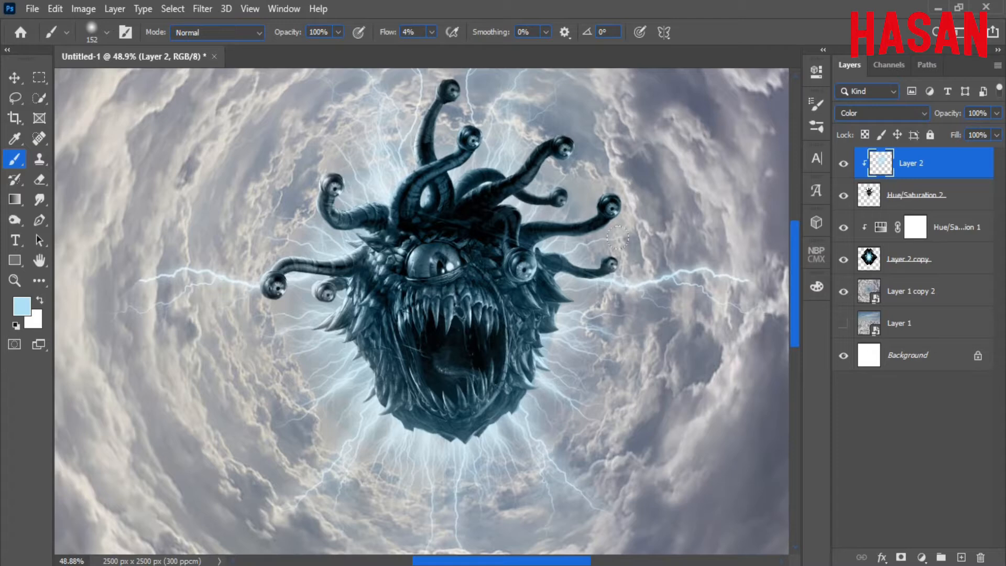
key(ctrl+0)
Nudge Layer 2 and Hue/Saturation 2 slightly into place with Free Transform.
key(v)
mouse_move(445, 173)
mouse_down()
mouse_move(529, 305)
mouse_move(481, 257)
mouse_move(459, 251)
mouse_move(459, 265)
mouse_up()
ctrl+click(904, 199)
key(ctrl+t)
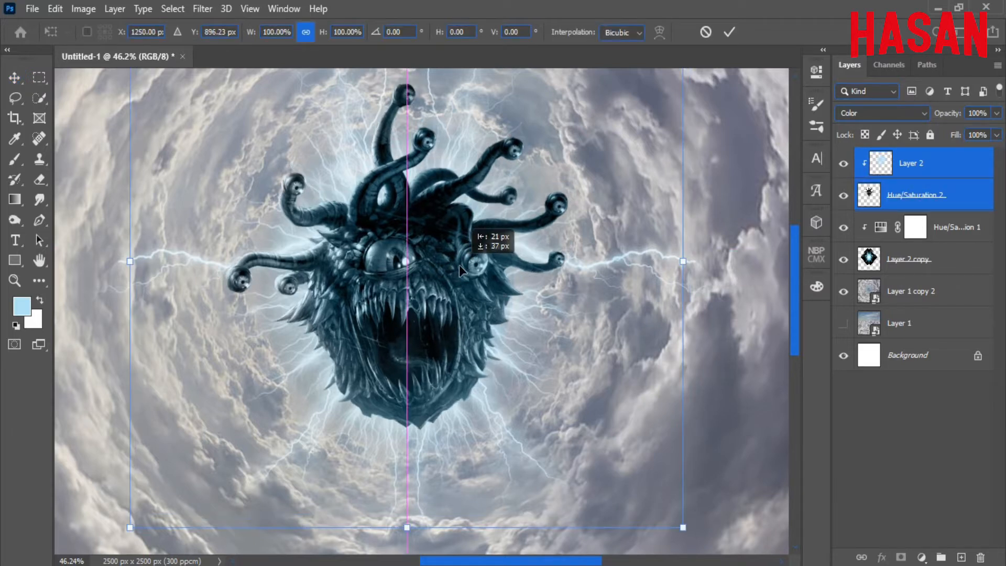
click(729, 32)
Add Layer 3 clipped to Layer 2 in Overlay mode, with white as the brush colour.
click(936, 163)
click(962, 557)
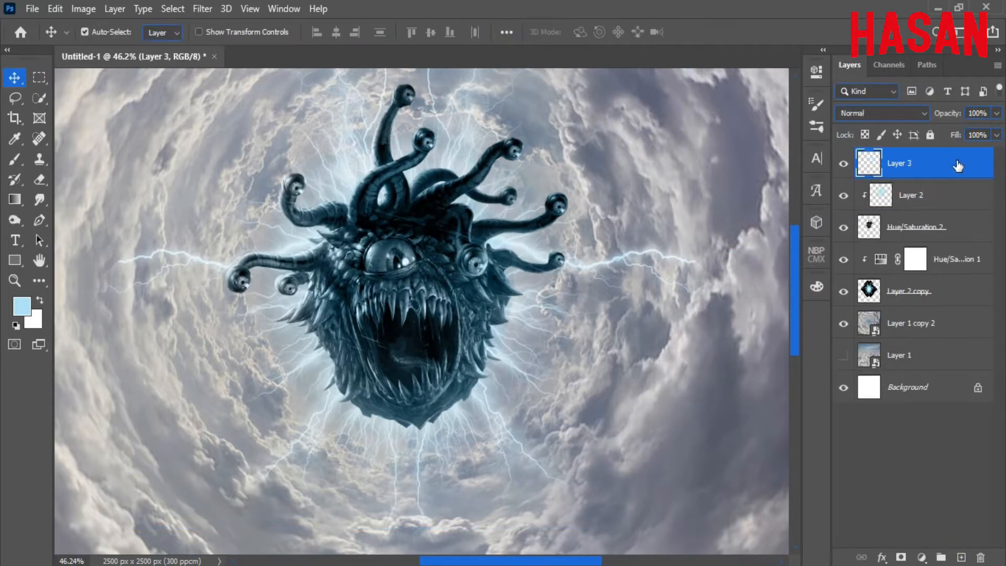
right_click(959, 166)
click(846, 295)
click(40, 302)
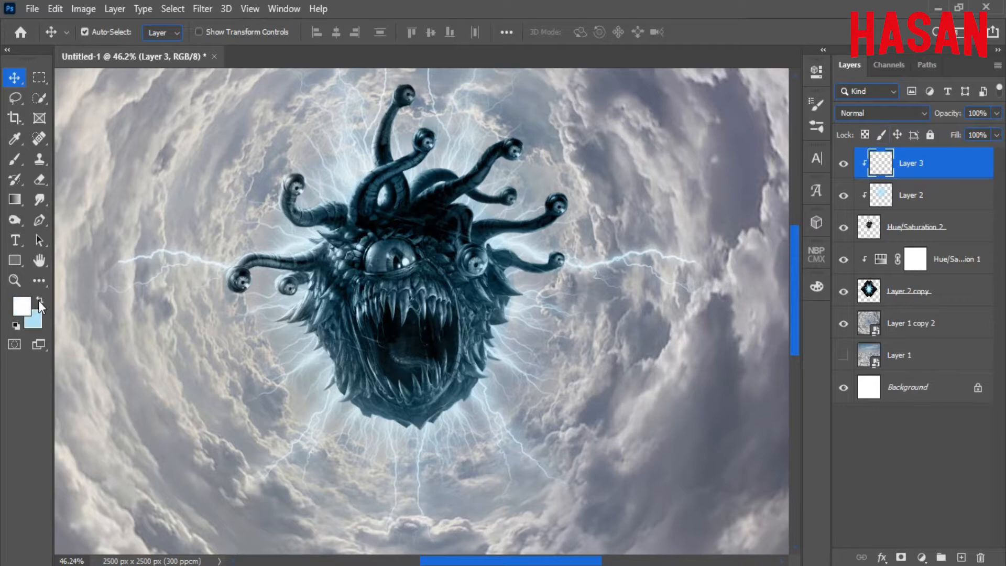
key(b)
click(927, 112)
click(865, 303)
Set brush flow to 10% and paint soft white highlights on the upper tentacle edges.
scroll(534, 308, down, 3)
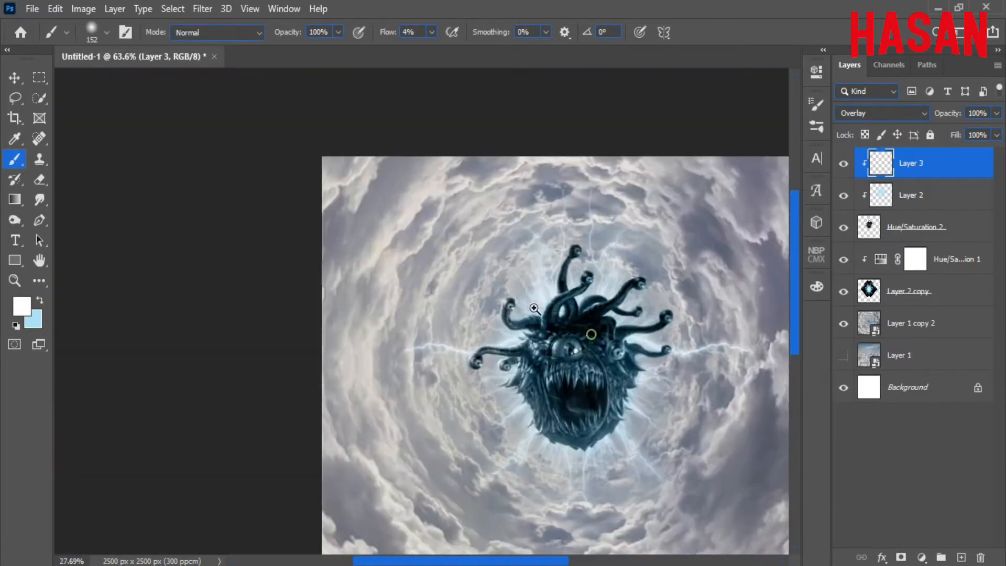
drag(534, 308, 469, 293)
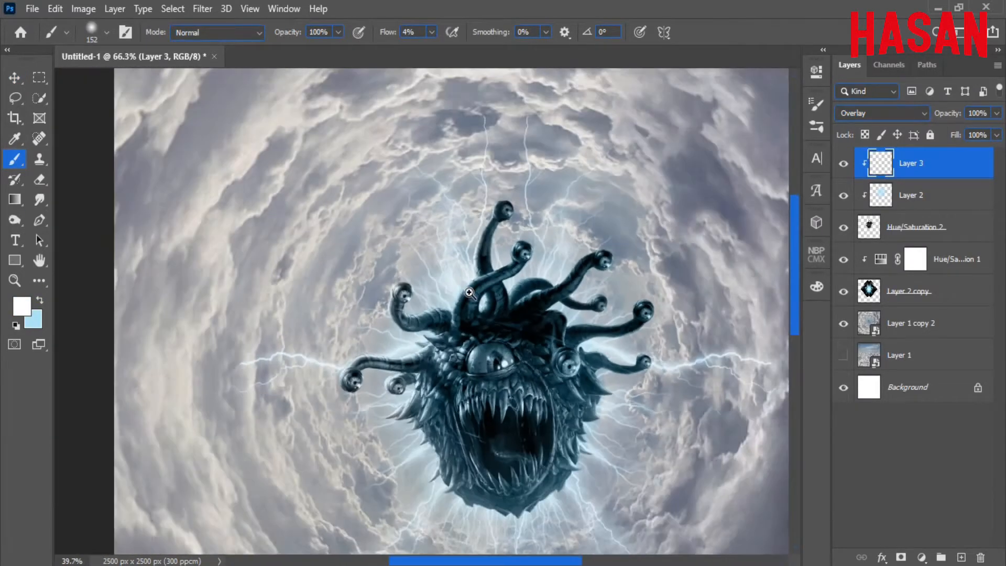
scroll(469, 293, down, 5)
scroll(524, 336, up, 8)
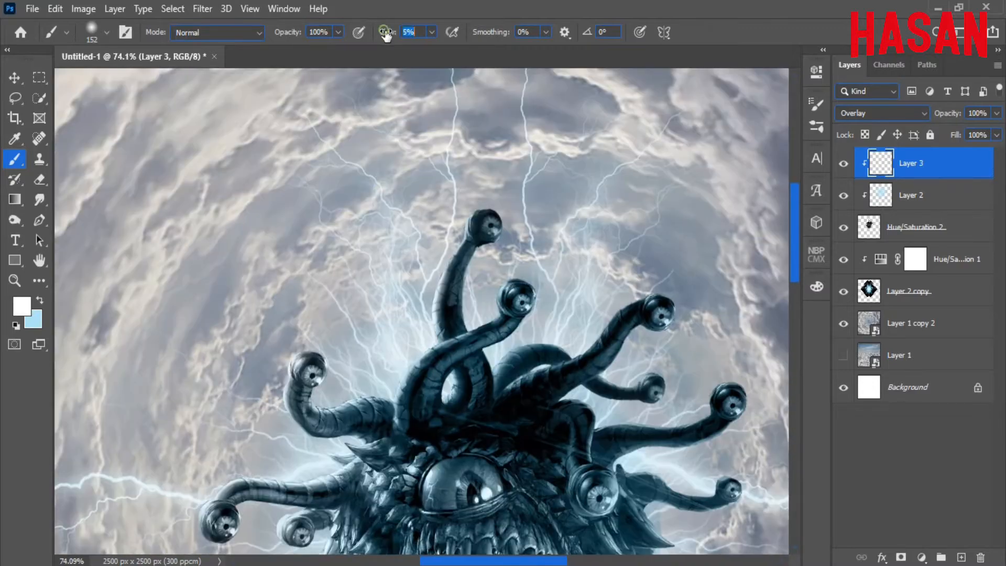
drag(386, 36, 389, 35)
drag(479, 251, 457, 253)
drag(471, 246, 463, 291)
drag(457, 233, 437, 320)
mouse_move(441, 335)
mouse_down()
mouse_move(457, 299)
mouse_move(159, 159)
mouse_up()
scroll(476, 289, up, 4)
scroll(402, 297, down, 5)
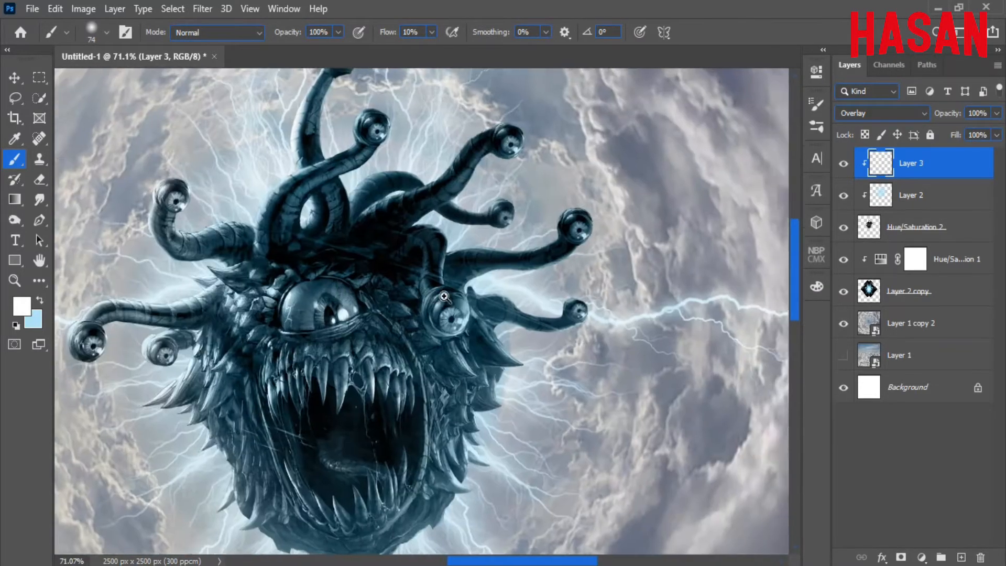
scroll(429, 266, up, 7)
click(843, 196)
click(843, 196)
Brush glow along the right-hand tentacles' upper edges and the small eye's upper-left rim.
drag(647, 270, 505, 202)
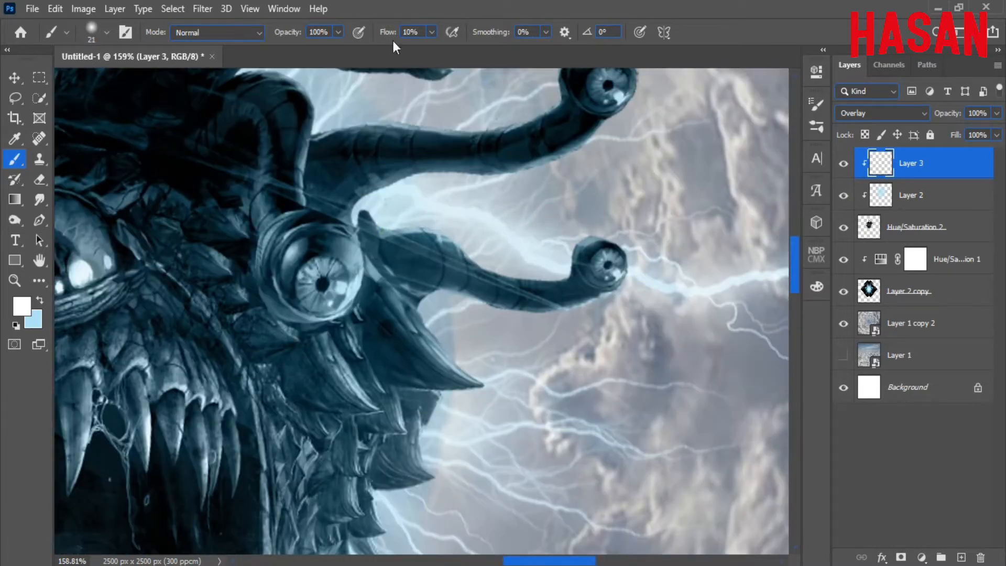
drag(398, 218, 591, 237)
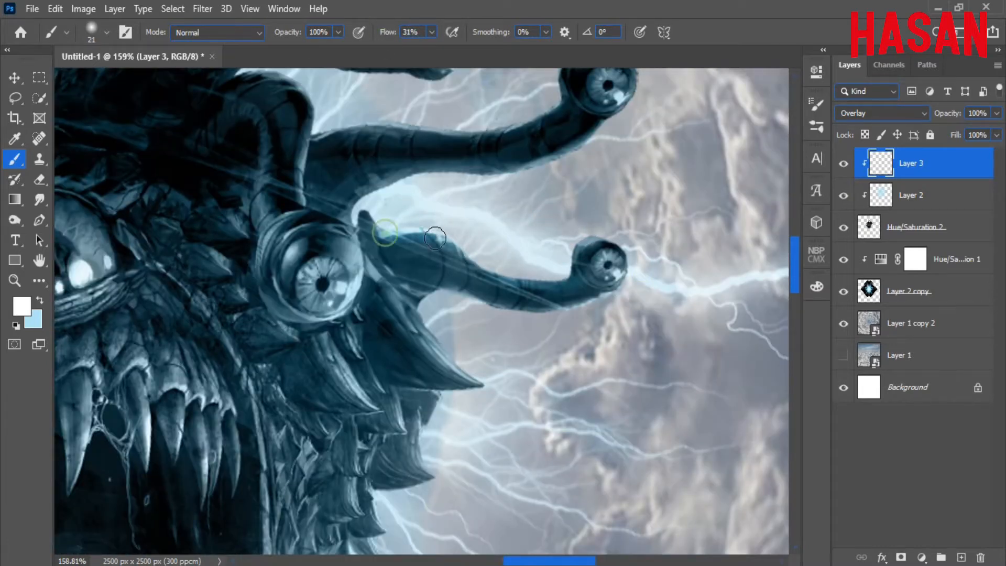
mouse_move(435, 239)
mouse_down()
mouse_move(589, 235)
mouse_move(587, 219)
mouse_move(573, 231)
mouse_move(570, 265)
mouse_move(522, 287)
mouse_move(376, 294)
mouse_up()
scroll(590, 236, down, 3)
scroll(584, 222, up, 3)
scroll(587, 219, up, 2)
drag(414, 250, 520, 322)
drag(596, 273, 551, 286)
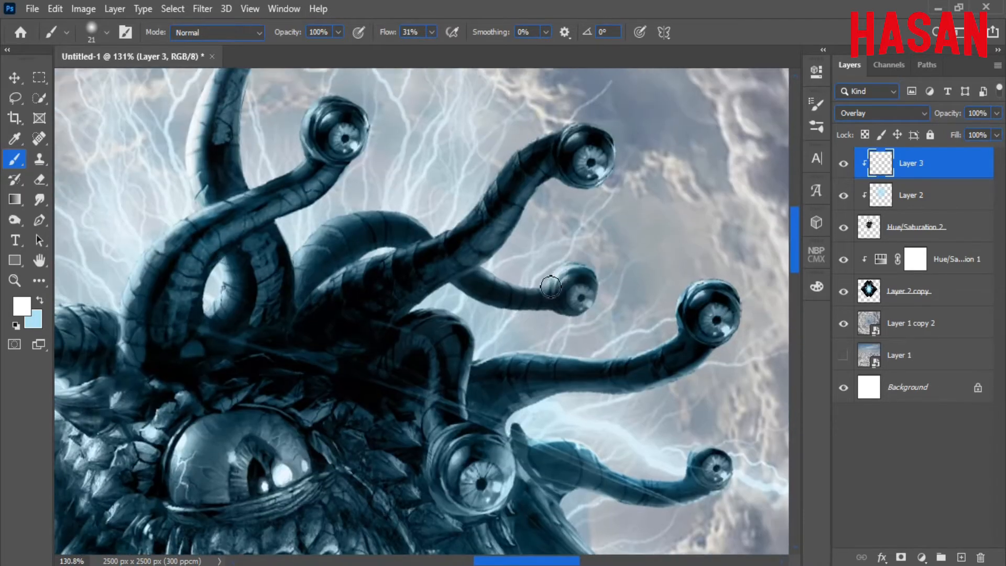
drag(493, 264, 549, 188)
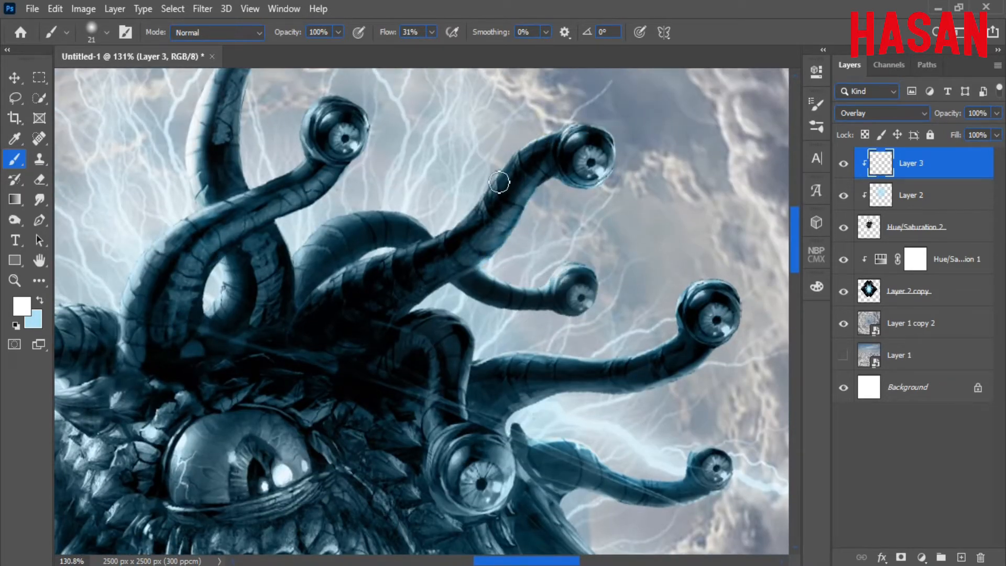
drag(414, 220, 298, 257)
Lighten more tentacle edges among the upper tentacles.
drag(375, 264, 572, 290)
drag(554, 232, 607, 287)
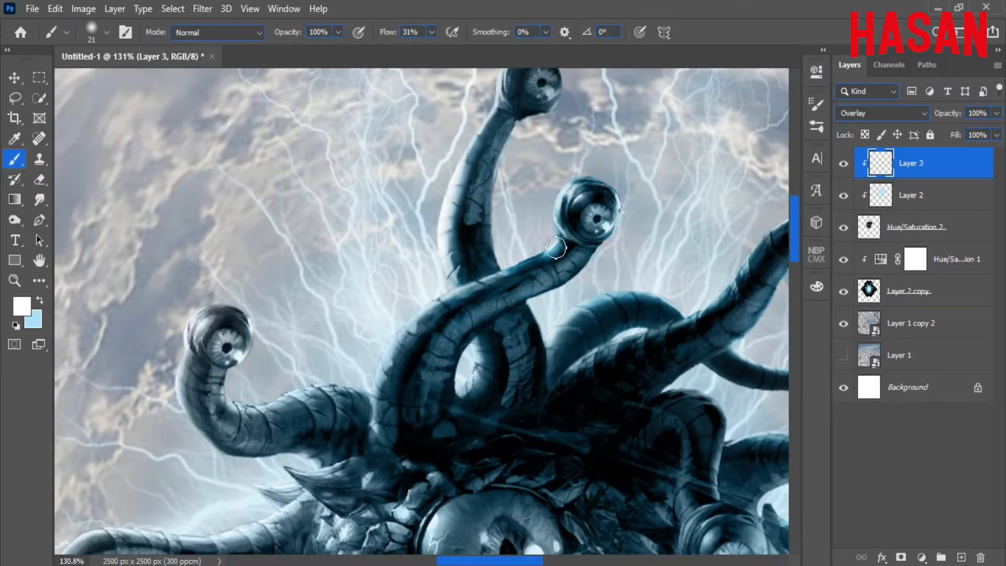
scroll(557, 239, up, 4)
mouse_move(547, 215)
mouse_down()
mouse_move(539, 268)
mouse_move(455, 419)
mouse_up()
drag(463, 356, 515, 161)
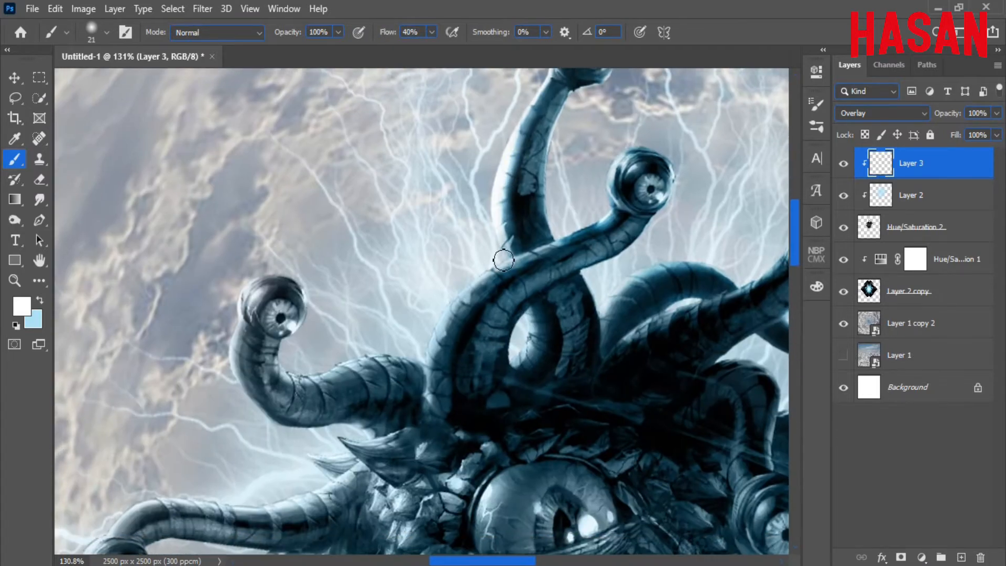
mouse_move(504, 261)
mouse_down()
mouse_move(424, 378)
mouse_move(558, 244)
mouse_up()
drag(556, 244, 534, 236)
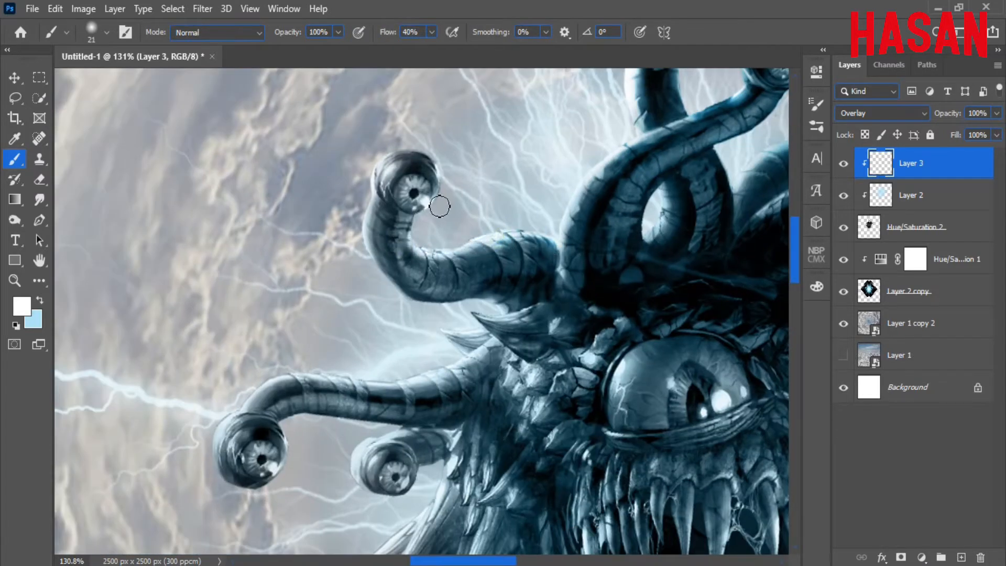
Highlight the upper eye rim, a spike's top edge and the two lower eyes' rims.
mouse_move(440, 206)
mouse_down()
mouse_move(371, 193)
mouse_move(382, 174)
mouse_move(487, 150)
mouse_up()
drag(487, 150, 483, 185)
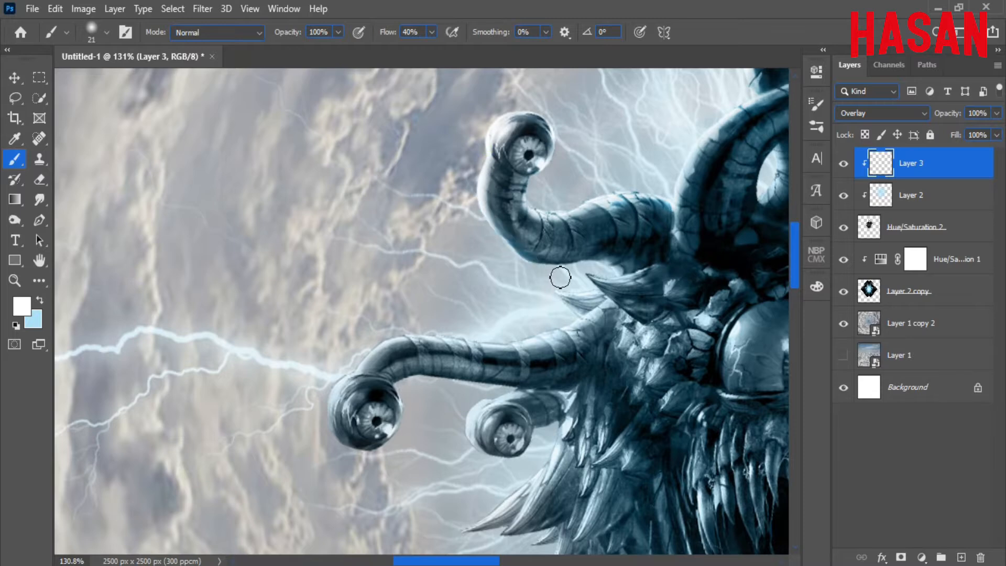
drag(621, 278, 553, 150)
mouse_move(525, 157)
mouse_down()
mouse_move(573, 149)
mouse_move(581, 158)
mouse_up()
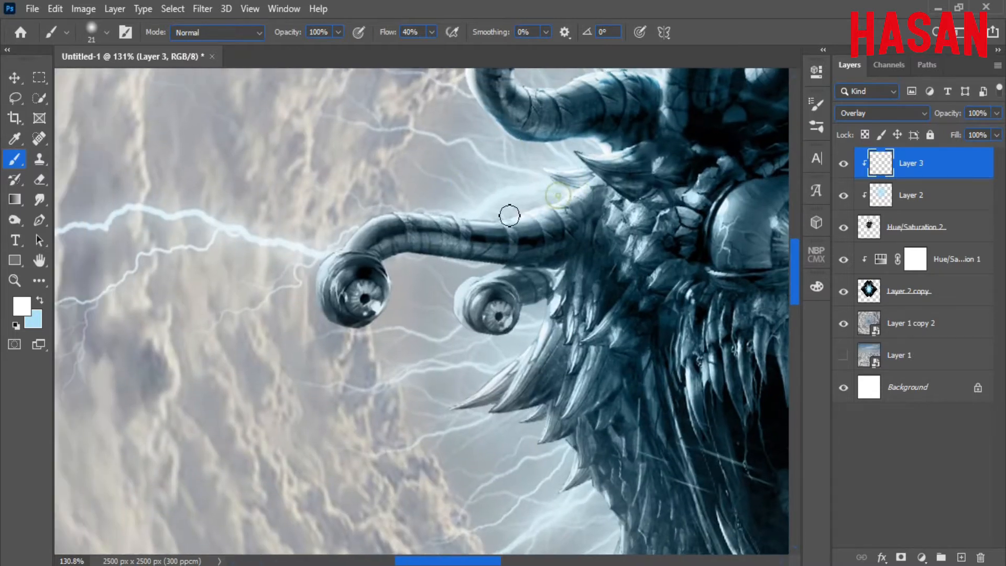
mouse_move(510, 216)
mouse_down()
mouse_move(398, 211)
mouse_move(331, 321)
mouse_up()
drag(430, 275, 396, 204)
mouse_move(417, 211)
mouse_down()
mouse_move(408, 212)
mouse_move(467, 204)
mouse_up()
drag(521, 183, 435, 220)
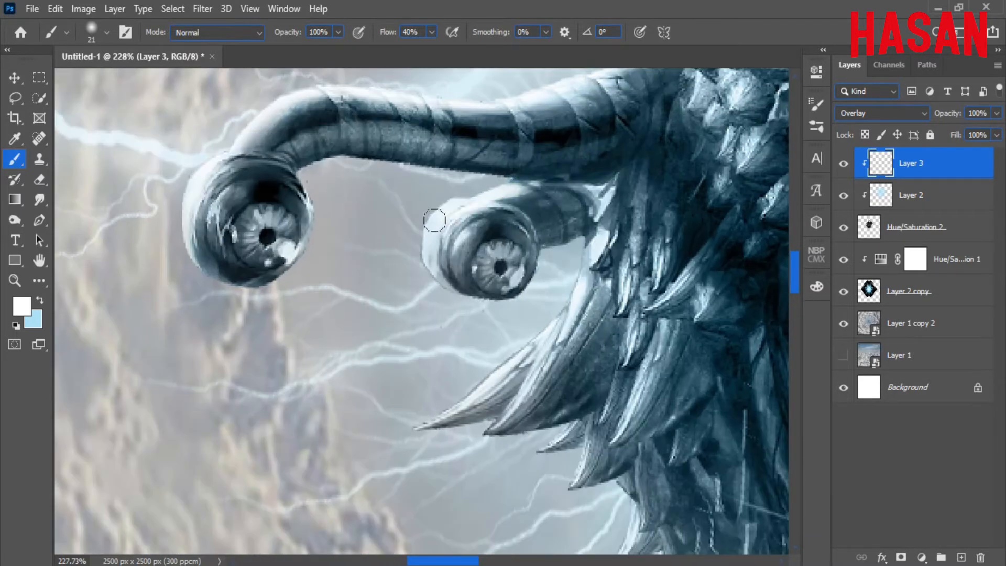
mouse_move(493, 175)
mouse_down()
mouse_move(337, 162)
mouse_move(270, 283)
mouse_up()
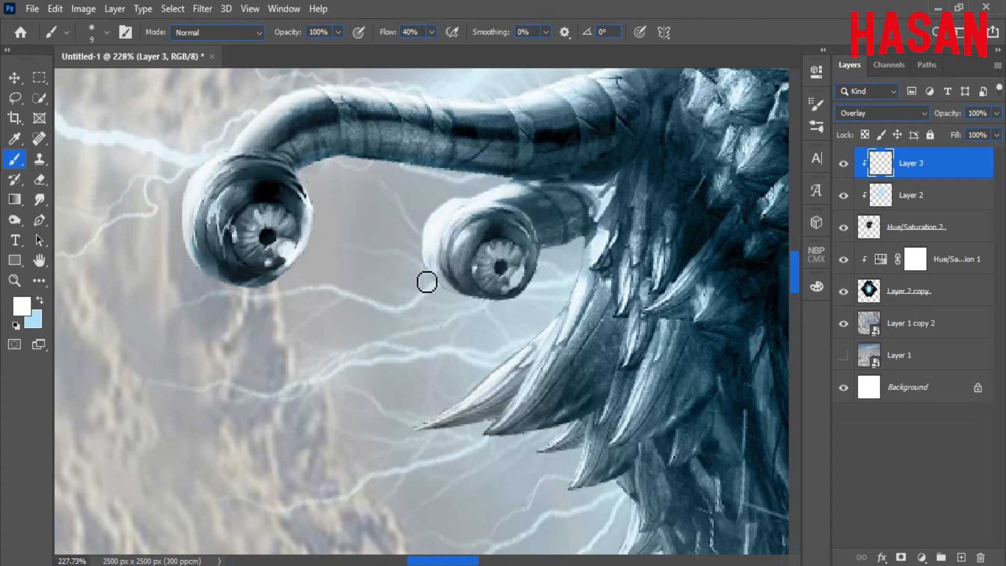
Lighten the second tentacle's underside and spike edges along the jaw, then compare with Layer 3 hidden.
drag(480, 260, 423, 215)
mouse_move(538, 195)
mouse_down()
mouse_move(488, 207)
mouse_move(428, 188)
mouse_up()
drag(482, 165, 455, 233)
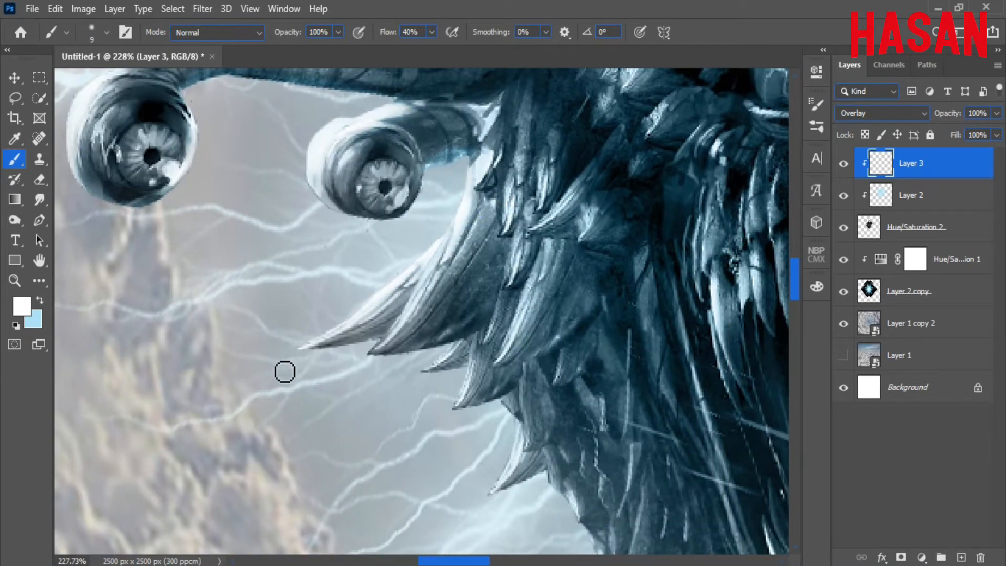
drag(418, 319, 389, 338)
drag(514, 313, 488, 179)
drag(518, 131, 472, 222)
mouse_move(542, 78)
mouse_down()
mouse_move(469, 207)
mouse_move(439, 216)
mouse_up()
mouse_move(372, 336)
mouse_down()
mouse_move(422, 263)
mouse_move(376, 290)
mouse_up()
drag(434, 281, 418, 202)
drag(457, 267, 427, 342)
mouse_move(585, 276)
mouse_down()
mouse_move(490, 247)
mouse_move(320, 307)
mouse_up()
click(844, 165)
click(844, 164)
Highlight the jaw edge, its spikes and a spike on the monster's right side.
mouse_move(349, 438)
mouse_down()
mouse_move(343, 375)
mouse_move(466, 419)
mouse_up()
mouse_move(477, 427)
mouse_down()
mouse_move(459, 427)
mouse_move(602, 419)
mouse_up()
drag(338, 295, 384, 373)
drag(406, 402, 404, 478)
drag(398, 443, 453, 299)
mouse_move(437, 331)
mouse_down()
mouse_move(381, 449)
mouse_move(377, 306)
mouse_up()
mouse_move(540, 299)
mouse_down()
mouse_move(497, 367)
mouse_move(461, 344)
mouse_up()
drag(682, 189, 262, 315)
drag(454, 181, 449, 333)
drag(450, 333, 517, 336)
drag(638, 414, 570, 339)
Lighten the edges of the side spikes down the monster's right side.
mouse_move(363, 336)
mouse_down()
mouse_move(396, 393)
mouse_move(452, 439)
mouse_up()
drag(509, 442, 464, 403)
mouse_move(468, 362)
mouse_down()
mouse_move(466, 284)
mouse_move(525, 286)
mouse_up()
drag(451, 503, 503, 293)
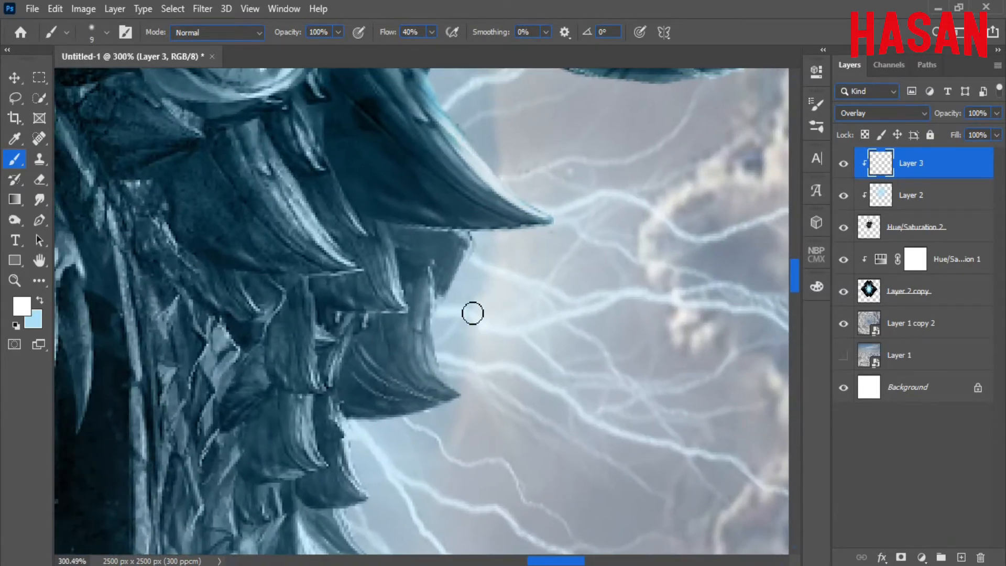
drag(439, 280, 460, 395)
drag(518, 370, 558, 252)
drag(386, 306, 407, 379)
drag(479, 389, 493, 280)
drag(379, 336, 459, 422)
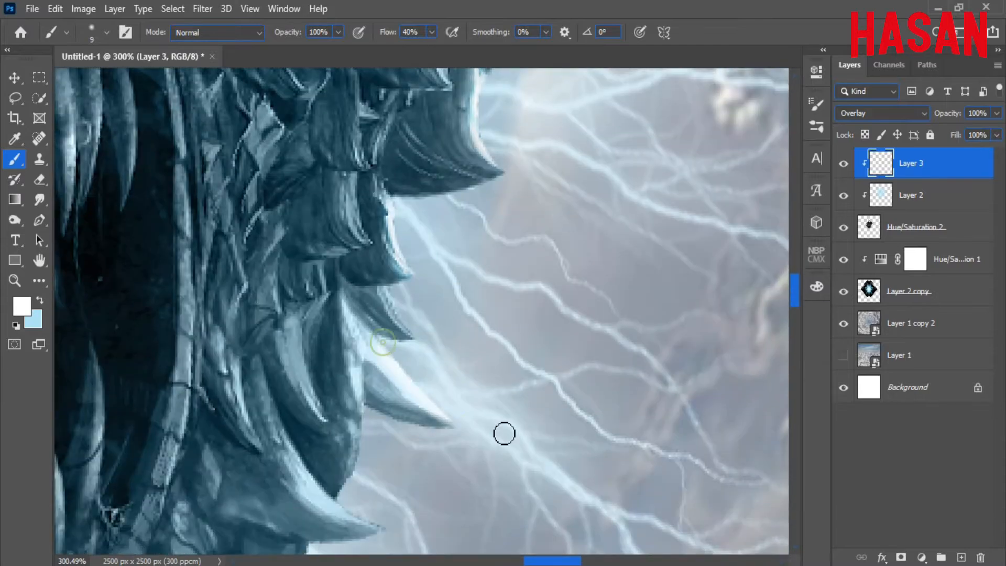
mouse_move(456, 352)
mouse_down()
mouse_move(428, 349)
mouse_move(436, 366)
mouse_up()
drag(425, 400, 415, 358)
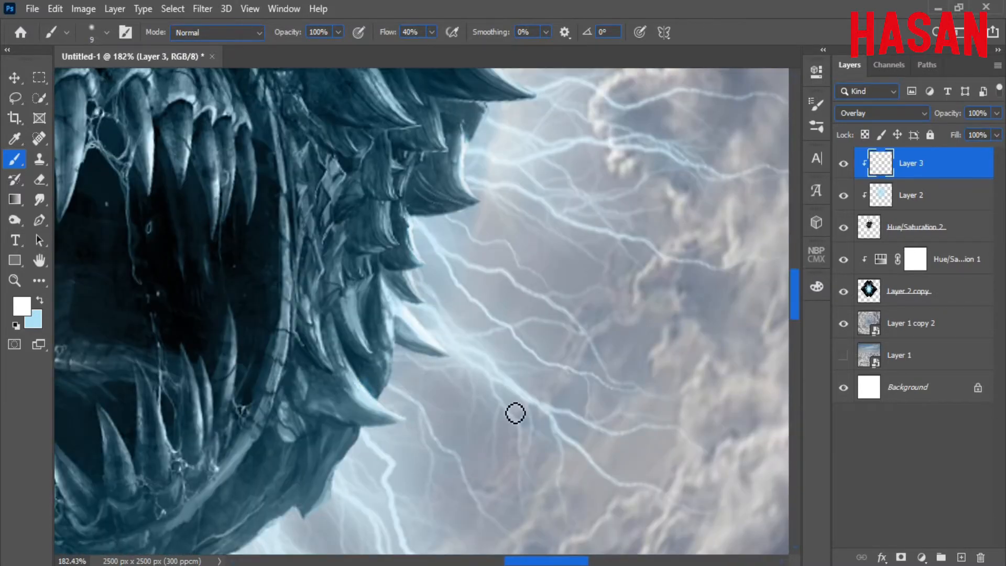
drag(405, 417, 403, 309)
Add a final tentacle highlight and compare the whole image with Layer 3 toggled off and on.
drag(315, 294, 449, 386)
drag(449, 387, 427, 387)
drag(407, 158, 412, 328)
mouse_move(411, 297)
mouse_down()
mouse_move(449, 297)
mouse_move(471, 273)
mouse_up()
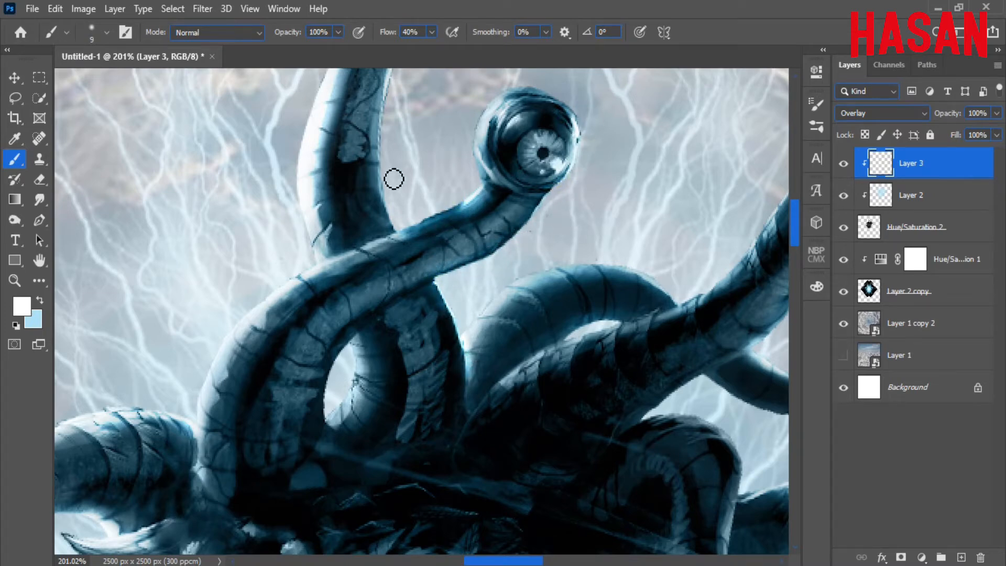
drag(395, 179, 401, 232)
drag(367, 310, 334, 277)
drag(404, 360, 346, 252)
key(ctrl+0)
click(844, 164)
click(844, 163)
drag(426, 282, 437, 287)
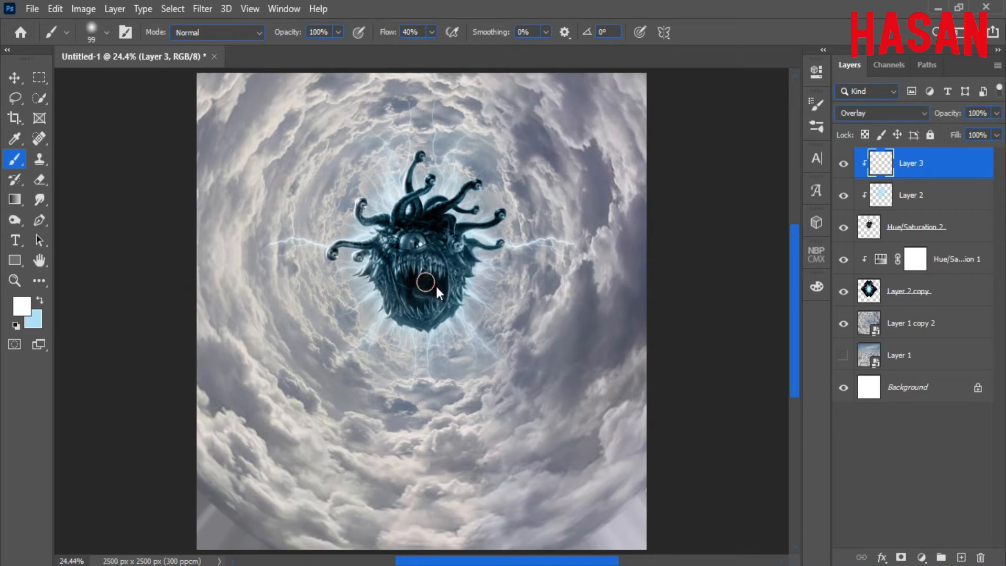
Bring up the pier photo's document window with the Move tool active.
click(23, 80)
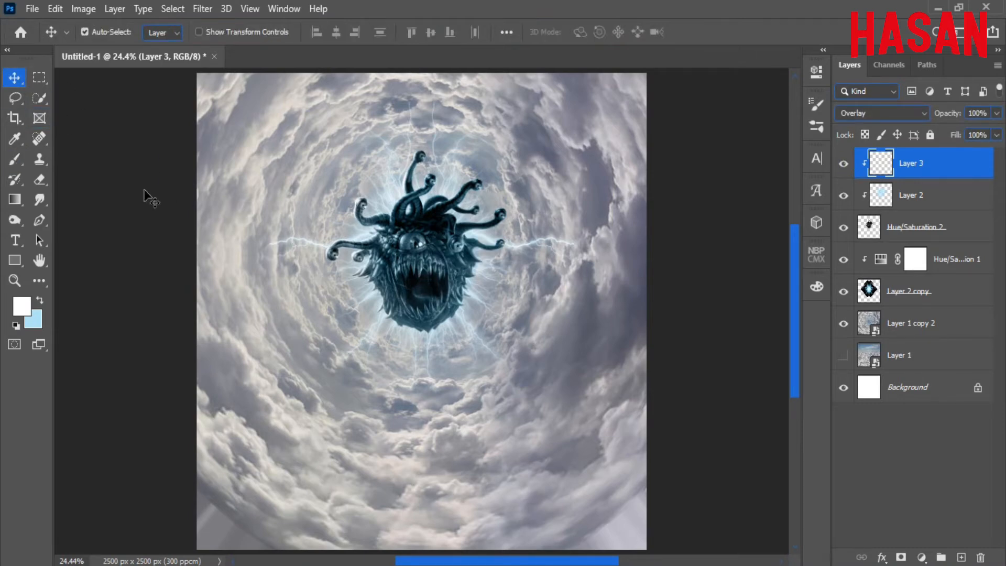
mouse_move(522, 564)
click(446, 519)
Dock the pier photo as a tab and start a Polygonal Lasso outline on the pier's edge.
drag(300, 144, 558, 58)
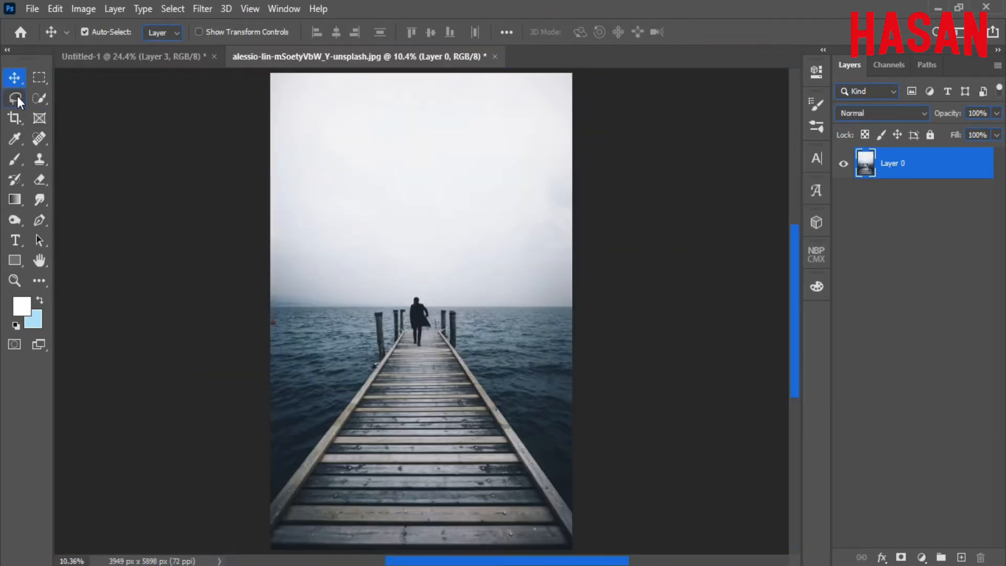
right_click(15, 98)
click(68, 114)
scroll(452, 317, up, 3)
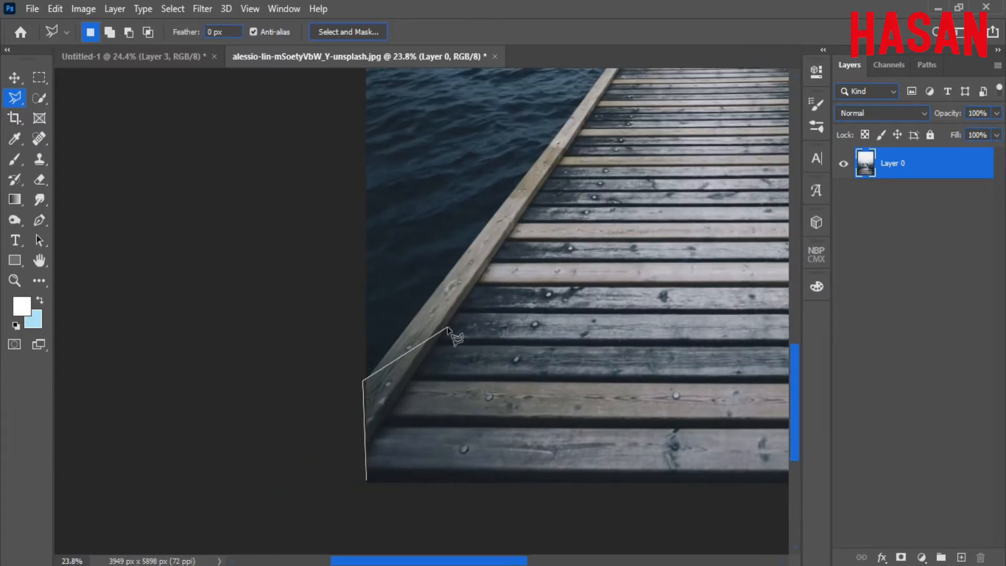
scroll(448, 329, down, 3)
scroll(446, 409, up, 5)
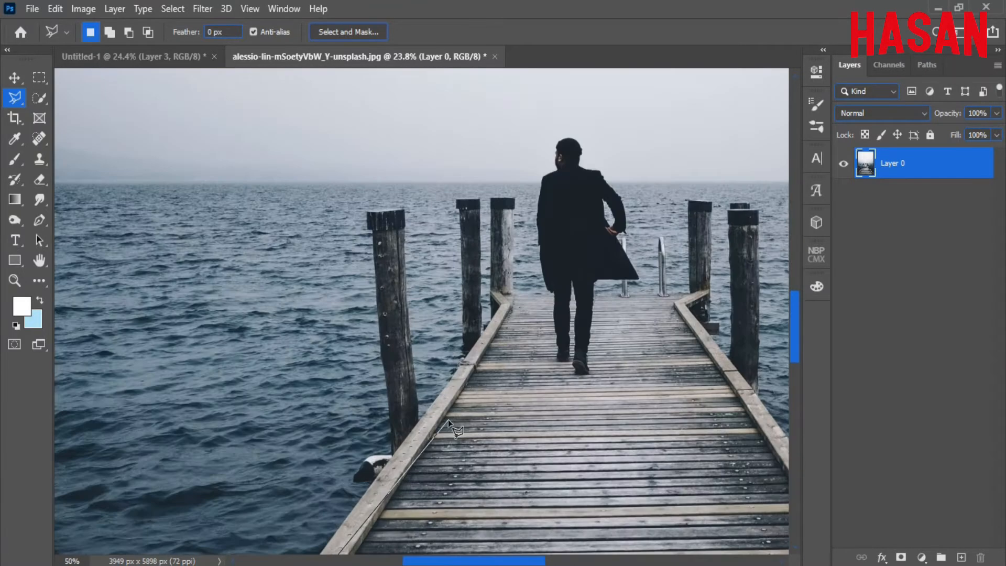
scroll(448, 419, up, 2)
scroll(430, 427, down, 4)
scroll(410, 434, up, 4)
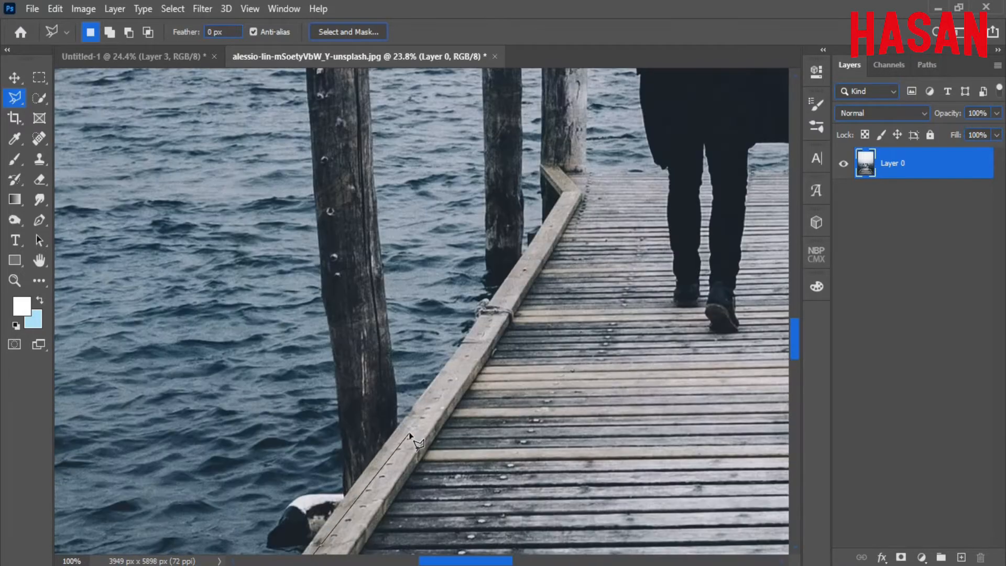
scroll(388, 442, down, 4)
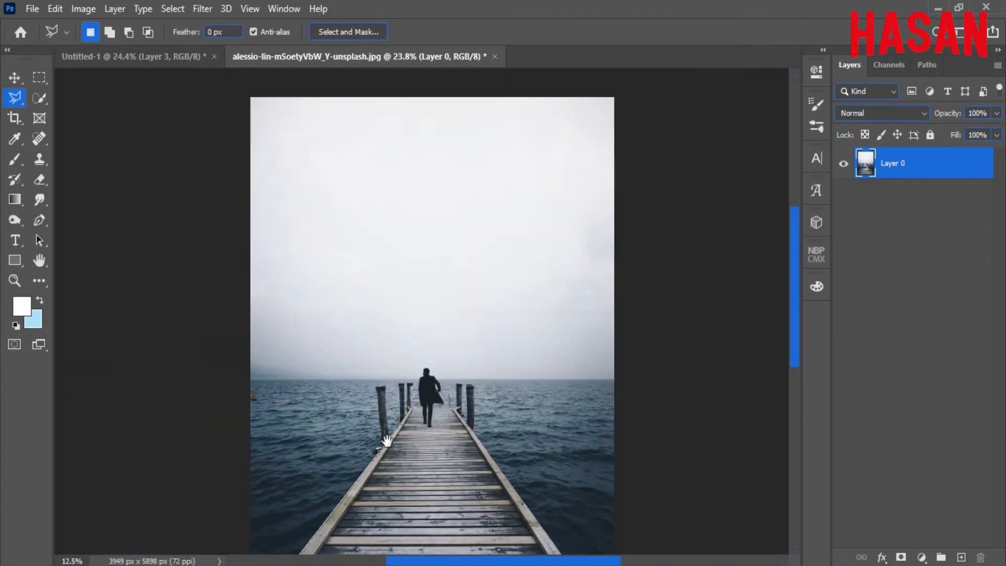
scroll(414, 419, up, 3)
scroll(416, 413, up, 2)
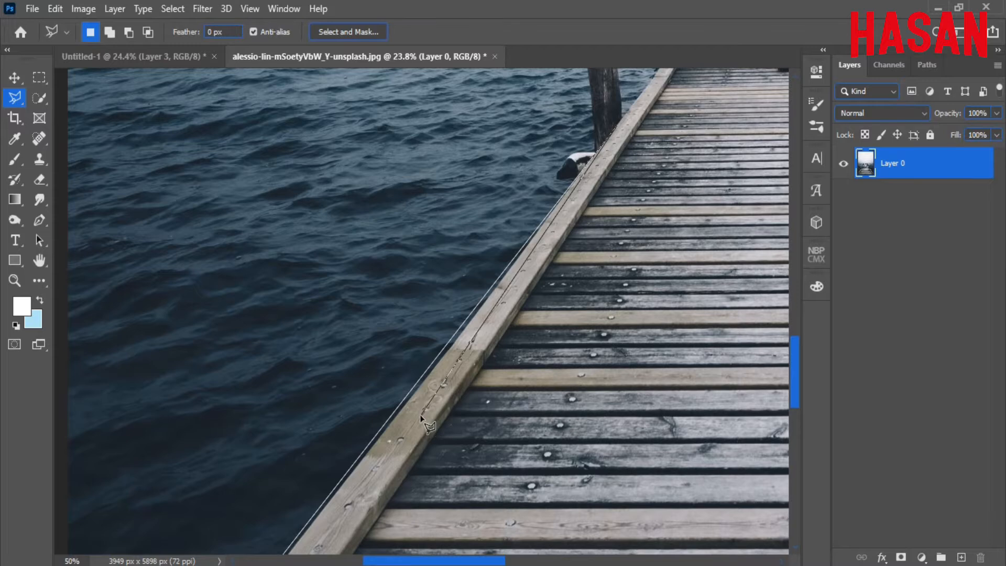
scroll(409, 375, down, 1)
scroll(399, 330, down, 1)
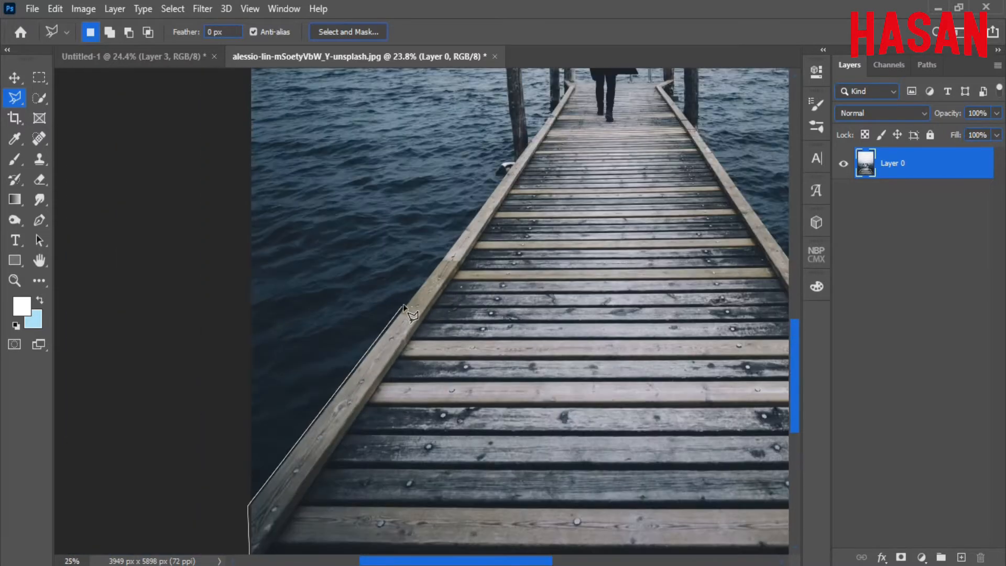
click(403, 307)
Trace the far and lower pier edges and close the selection around the near boardwalk.
scroll(530, 206, up, 2)
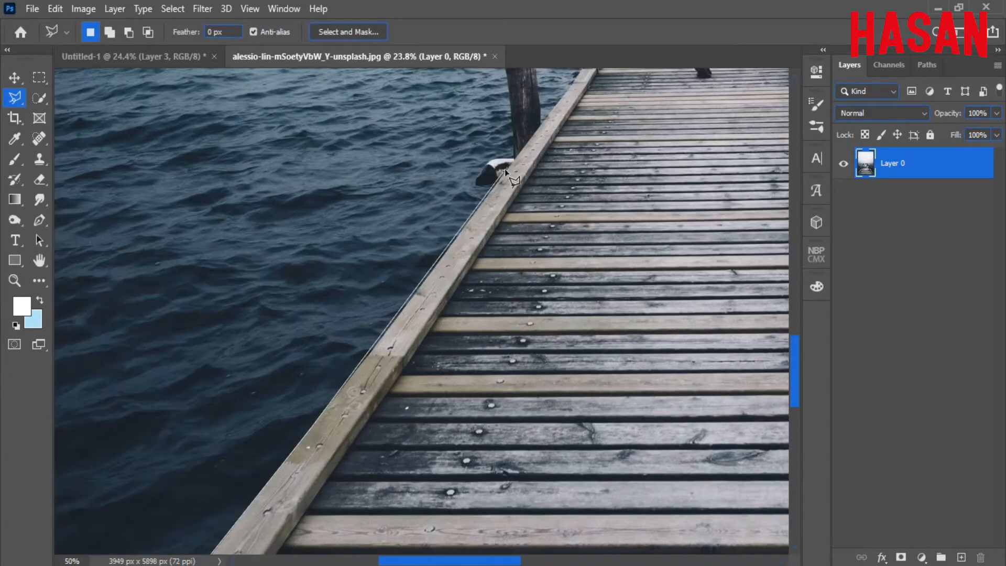
drag(541, 228, 286, 290)
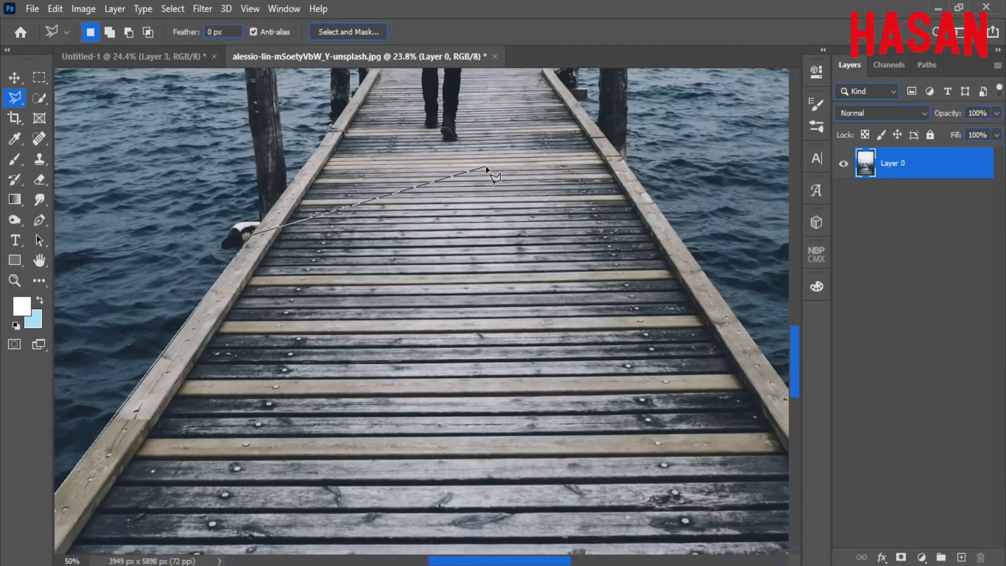
scroll(657, 204, up, 2)
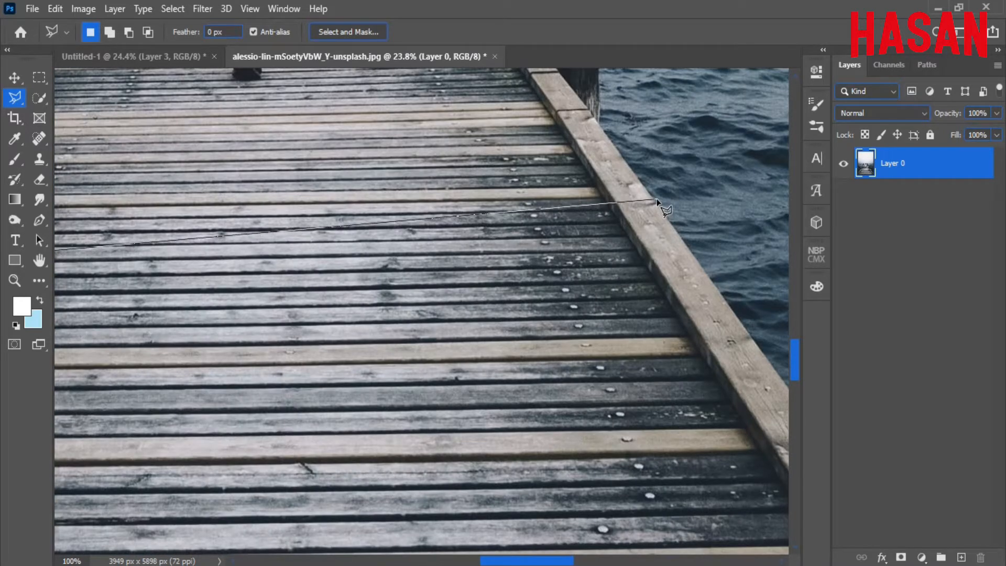
scroll(719, 316, down, 4)
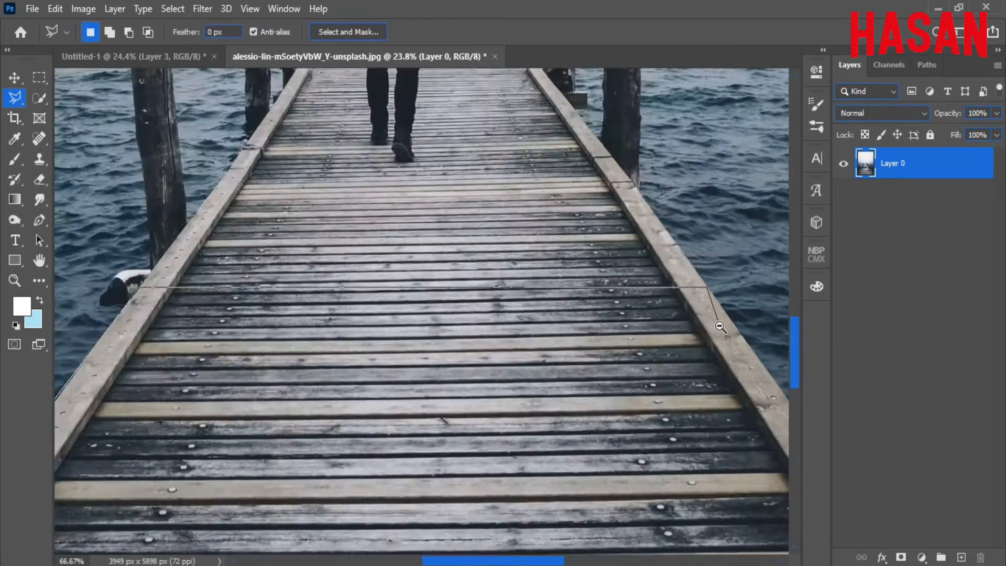
scroll(603, 348, up, 1)
scroll(676, 451, up, 2)
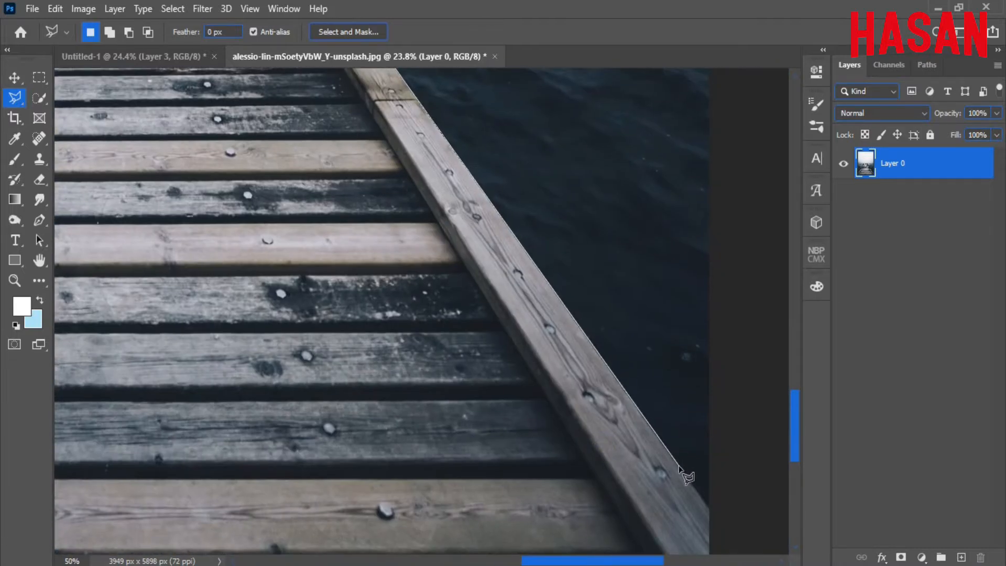
drag(681, 466, 559, 258)
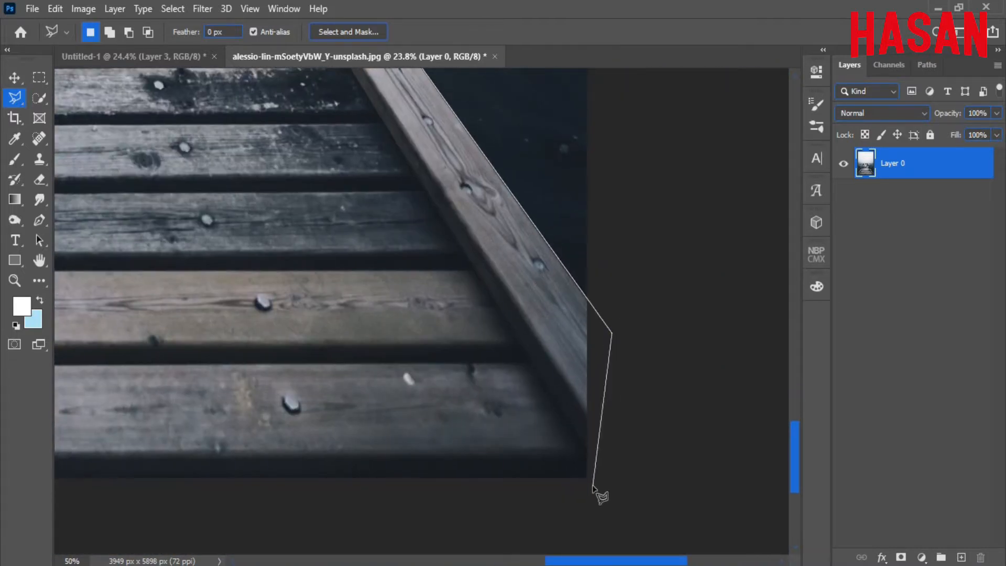
scroll(530, 481, down, 4)
scroll(168, 485, up, 4)
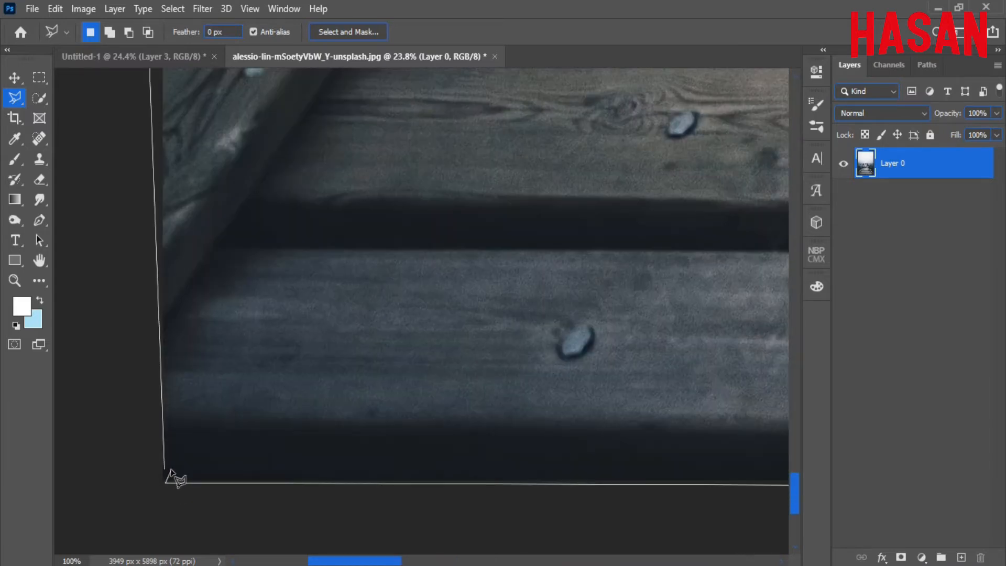
click(167, 480)
key(ctrl+0)
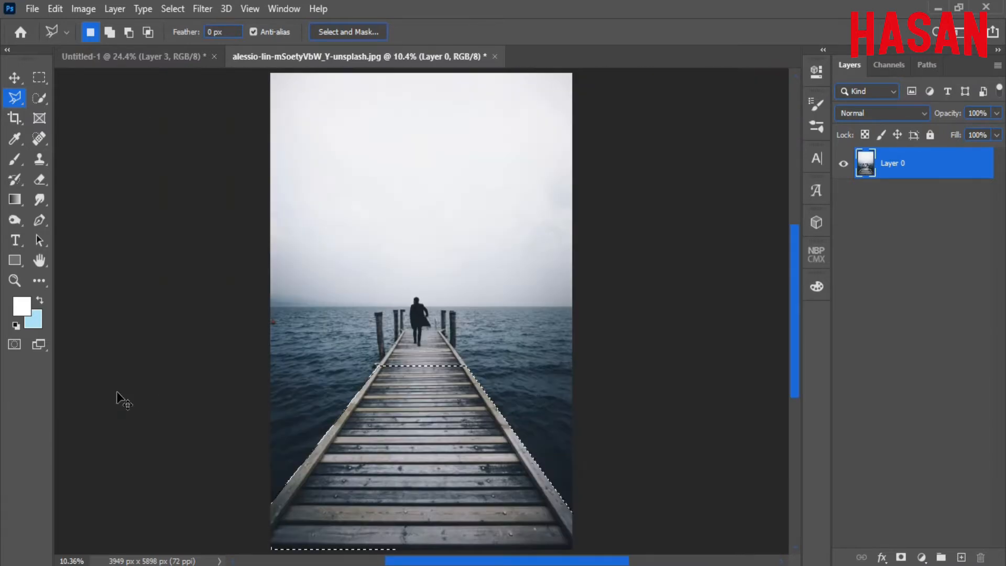
click(17, 78)
Drag the selected pier into Untitled-1 and convert its layer to a Smart Object.
drag(367, 57, 735, 72)
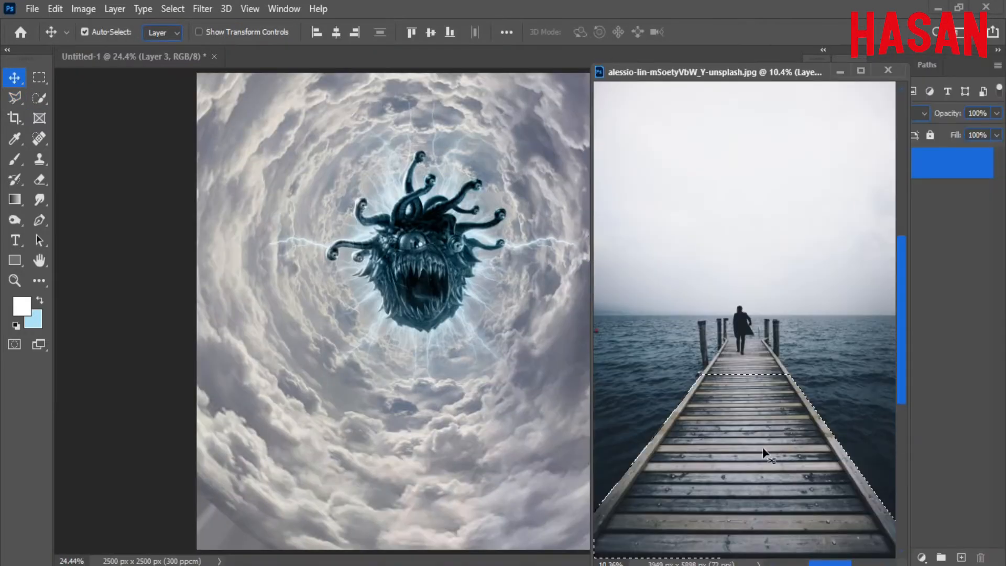
drag(764, 454, 437, 360)
click(841, 72)
click(468, 349)
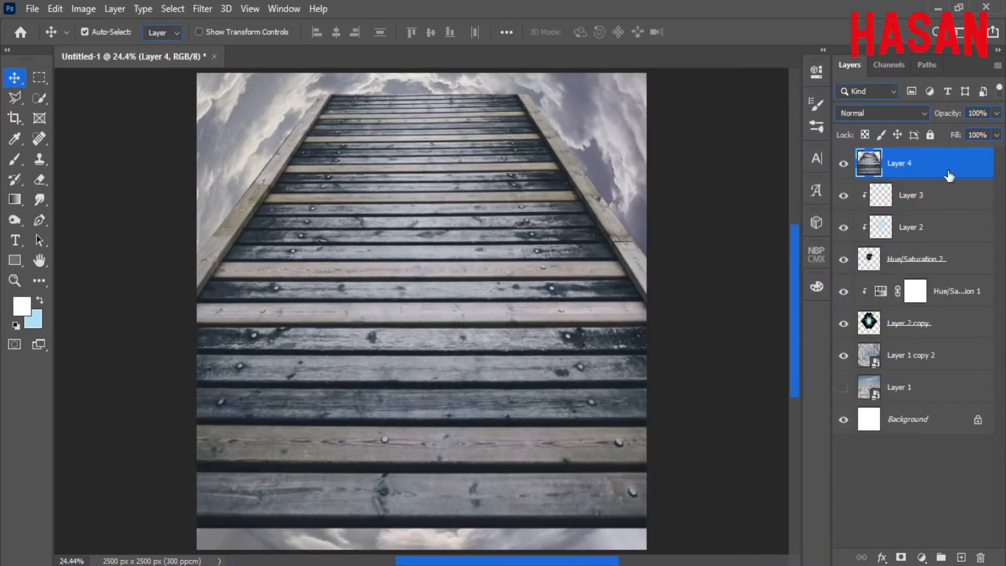
right_click(947, 172)
click(792, 251)
Scale the pier down to about 43% and center it at the canvas bottom.
key(ctrl+minus)
key(ctrl+minus)
key(ctrl+t)
drag(602, 311, 536, 320)
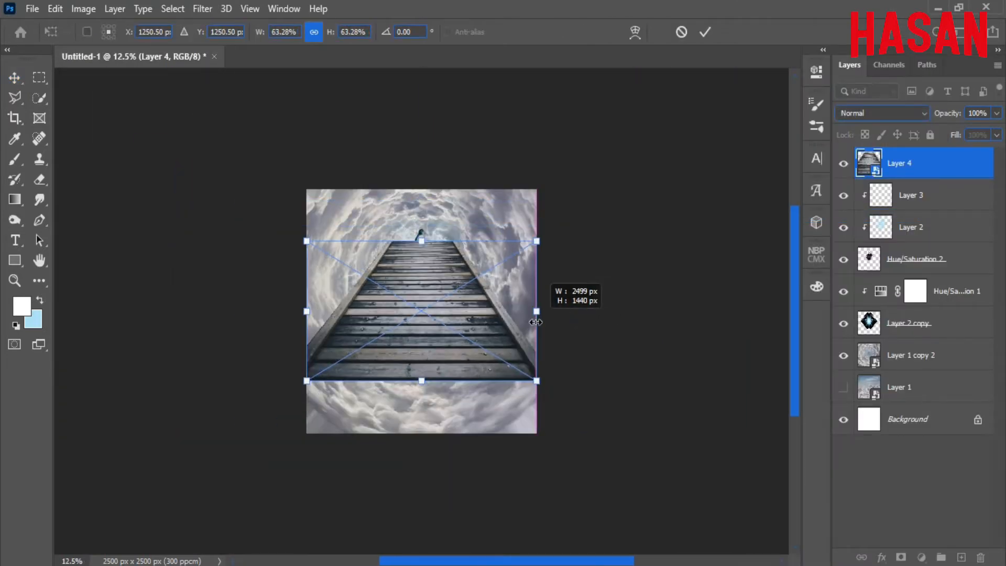
drag(481, 252, 482, 325)
key(ctrl+plus)
key(ctrl+plus)
drag(607, 429, 531, 425)
drag(442, 382, 437, 392)
key(ctrl+plus)
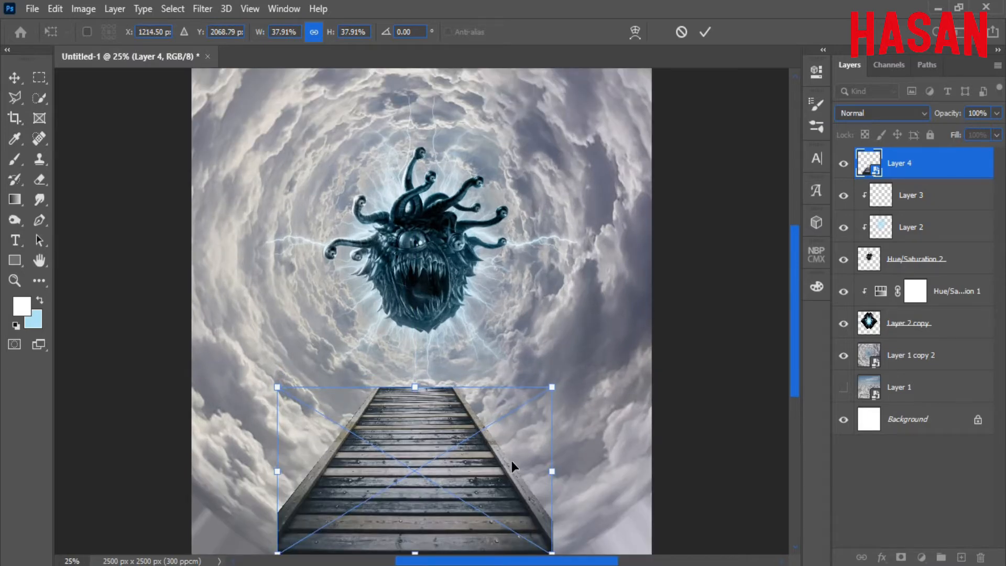
drag(552, 471, 571, 472)
drag(464, 460, 468, 490)
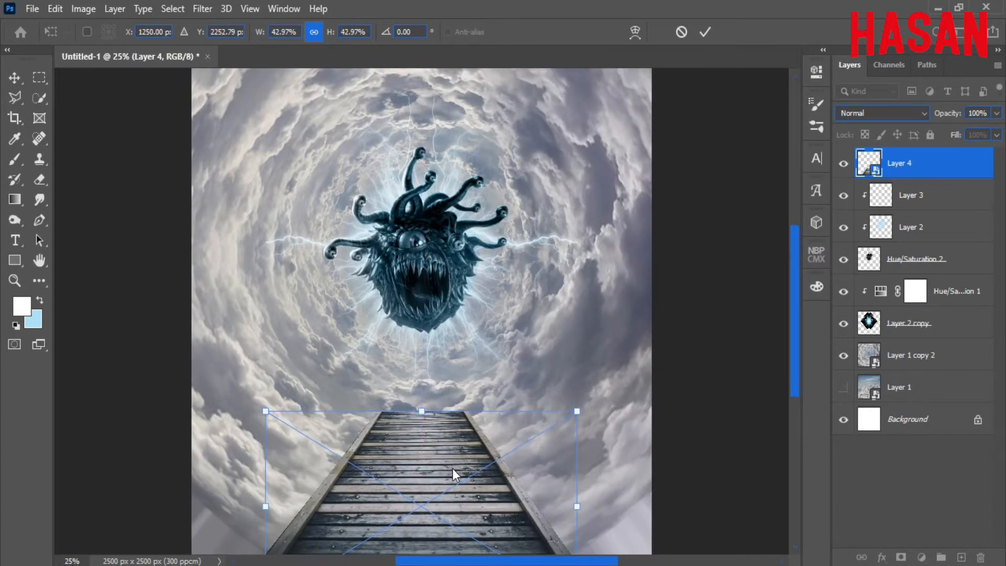
Narrow the pier's far end with a Perspective transform and commit it.
right_click(453, 469)
click(506, 301)
right_click(440, 465)
click(508, 285)
drag(575, 411, 518, 399)
click(705, 32)
key(ctrl+0)
key(ctrl+minus)
key(ctrl+minus)
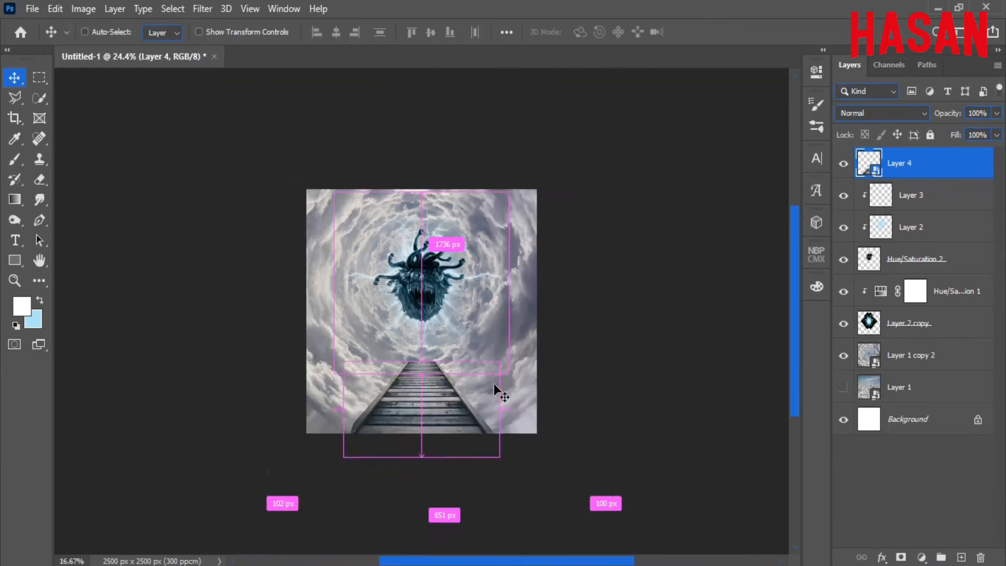
key(ctrl+0)
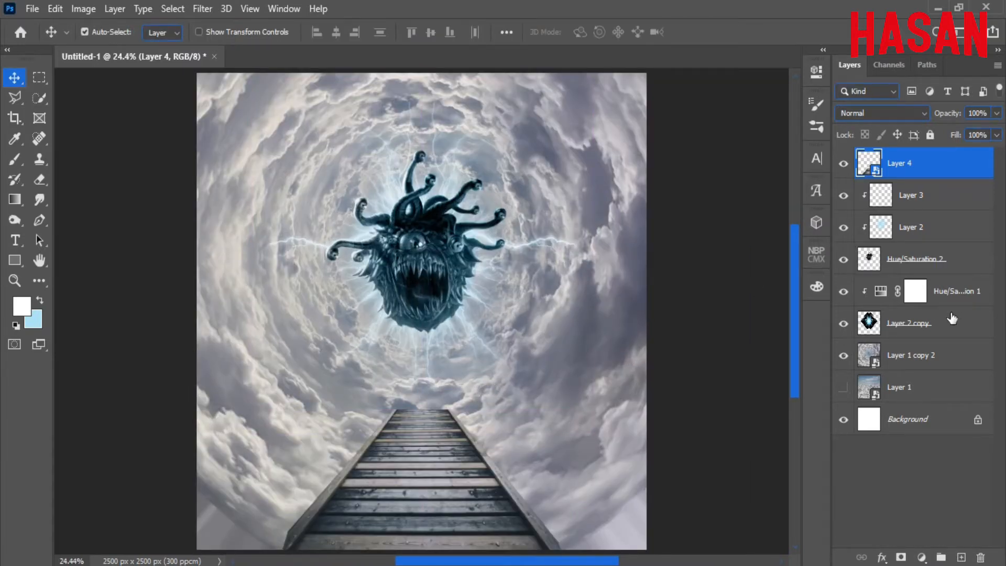
Add a Levels adjustment above Layer 1 copy 2 with output white lowered to 173.
click(950, 351)
click(844, 356)
click(844, 356)
click(922, 558)
click(915, 340)
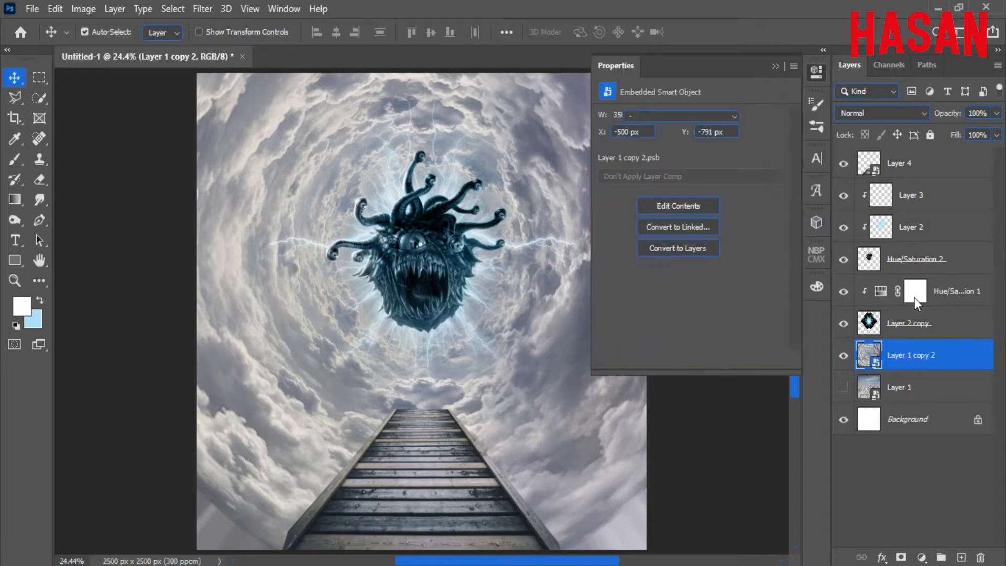
drag(781, 277, 731, 277)
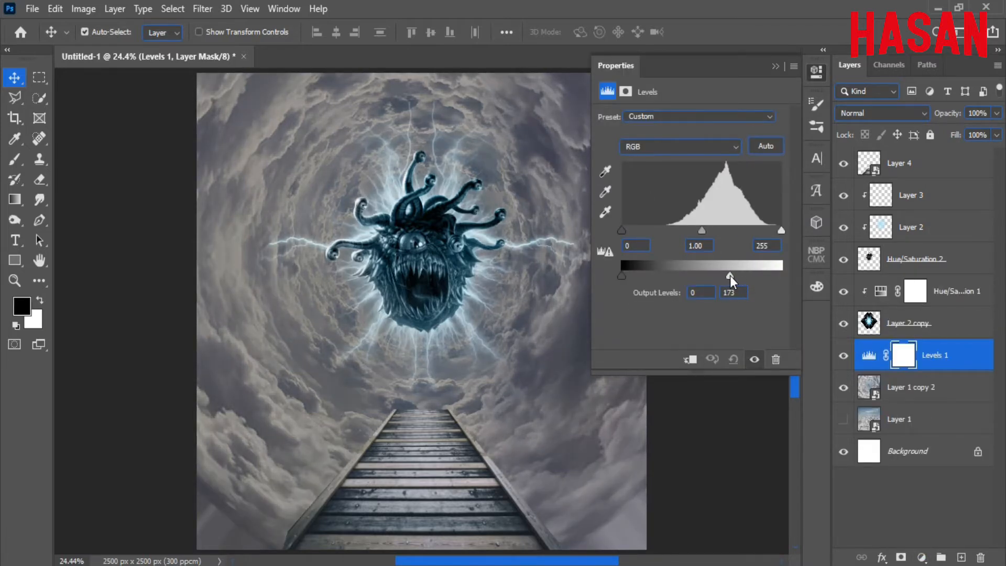
click(775, 68)
Brush the Levels mask around the monster and lower-left clouds, then nudge the pier down.
key(b)
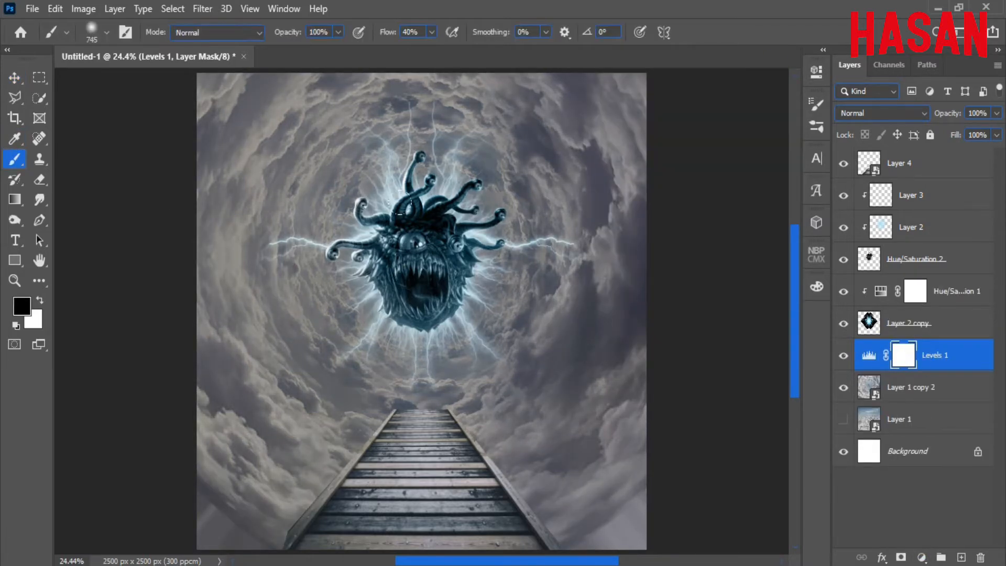
mouse_move(461, 231)
mouse_down()
mouse_move(334, 250)
mouse_move(482, 356)
mouse_up()
mouse_move(517, 158)
mouse_down()
mouse_move(529, 288)
mouse_move(482, 147)
mouse_move(496, 173)
mouse_move(321, 287)
mouse_move(280, 200)
mouse_move(346, 118)
mouse_move(422, 360)
mouse_up()
mouse_move(272, 335)
mouse_down()
mouse_move(302, 384)
mouse_move(362, 421)
mouse_up()
drag(428, 382, 426, 393)
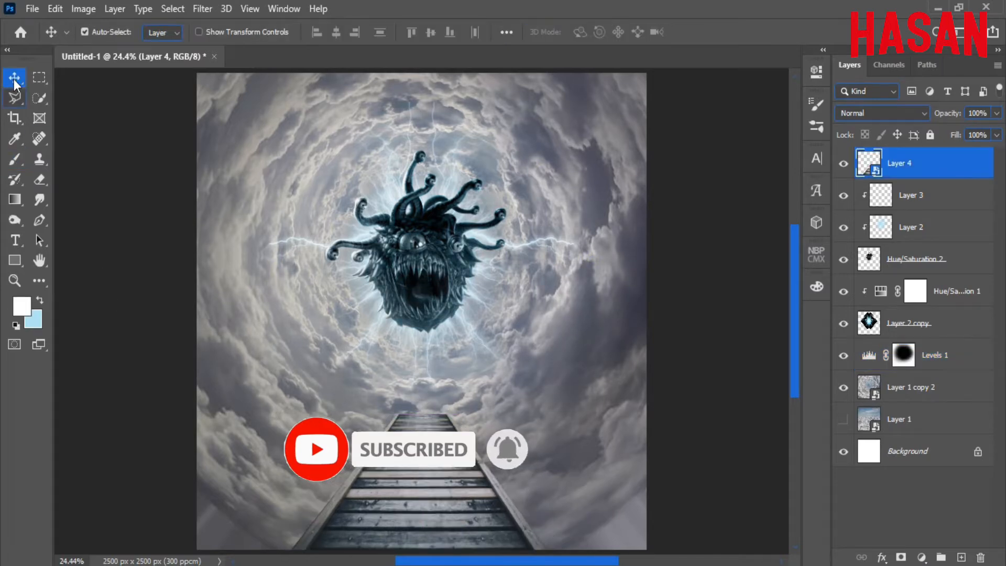
Bring the cut-out running boy layer from Baby.psd into the Untitled-1 composition.
click(766, 503)
drag(188, 105, 641, 55)
click(844, 196)
click(844, 196)
click(846, 197)
drag(681, 290, 419, 329)
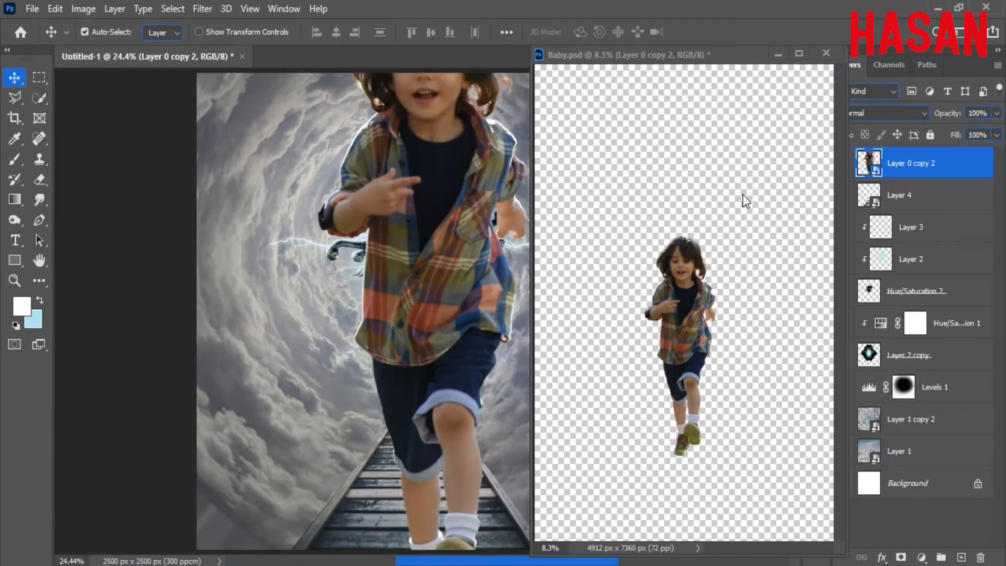
click(777, 55)
Scale the boy to about 1.3% and place him on the far end of the pier.
key(ctrl)
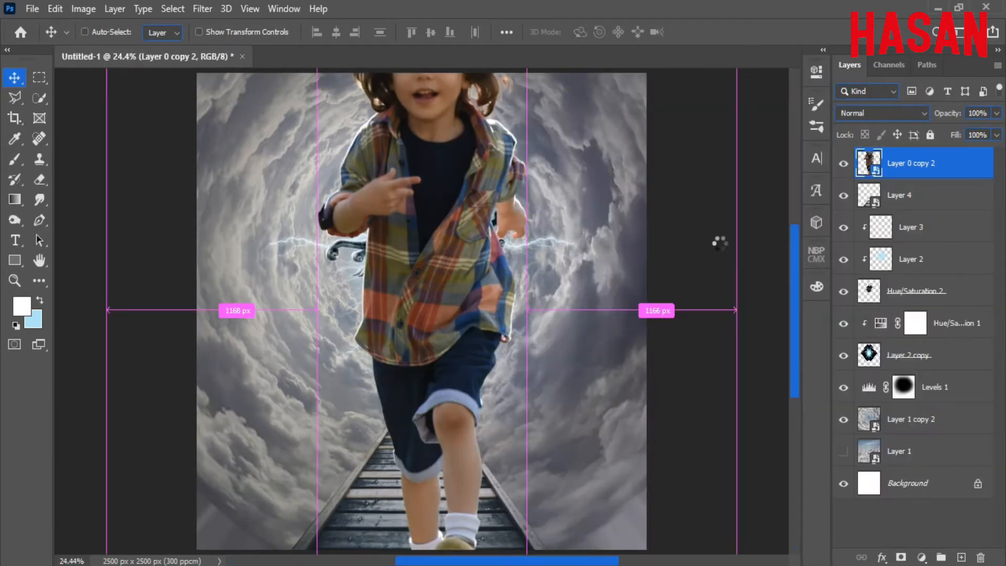
key(ctrl+t)
drag(528, 311, 541, 385)
drag(460, 387, 430, 411)
key(ctrl+0)
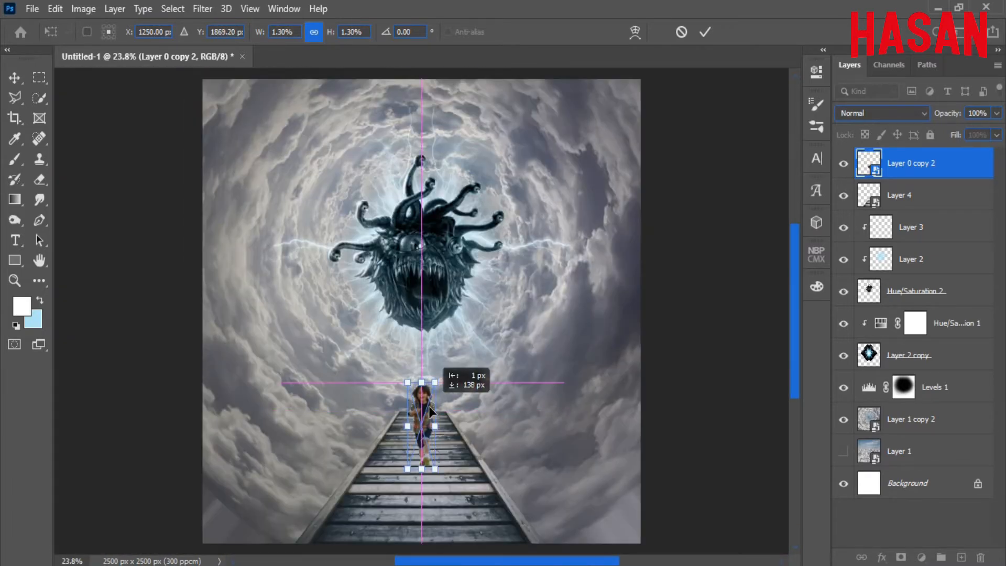
click(705, 32)
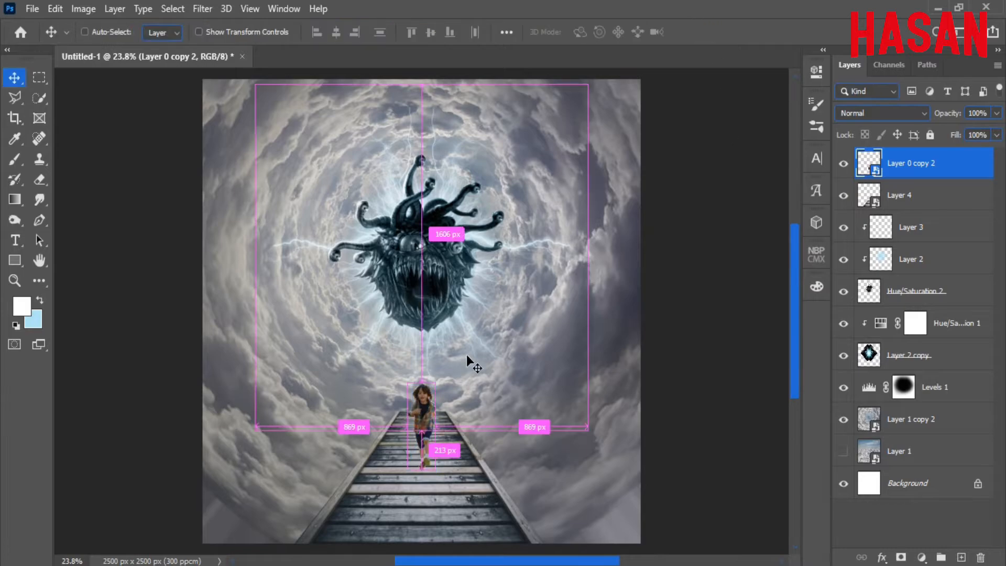
Zoom in to inspect the boy on the pier, then fit the composition in view.
scroll(467, 355, up, 1)
drag(441, 439, 567, 362)
drag(464, 273, 470, 309)
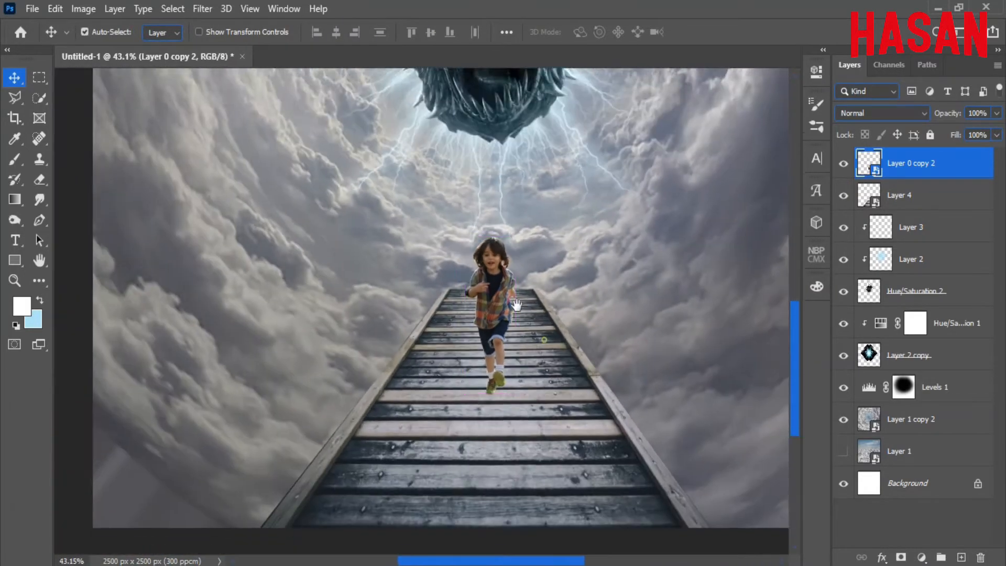
drag(546, 335, 501, 304)
key(ctrl+0)
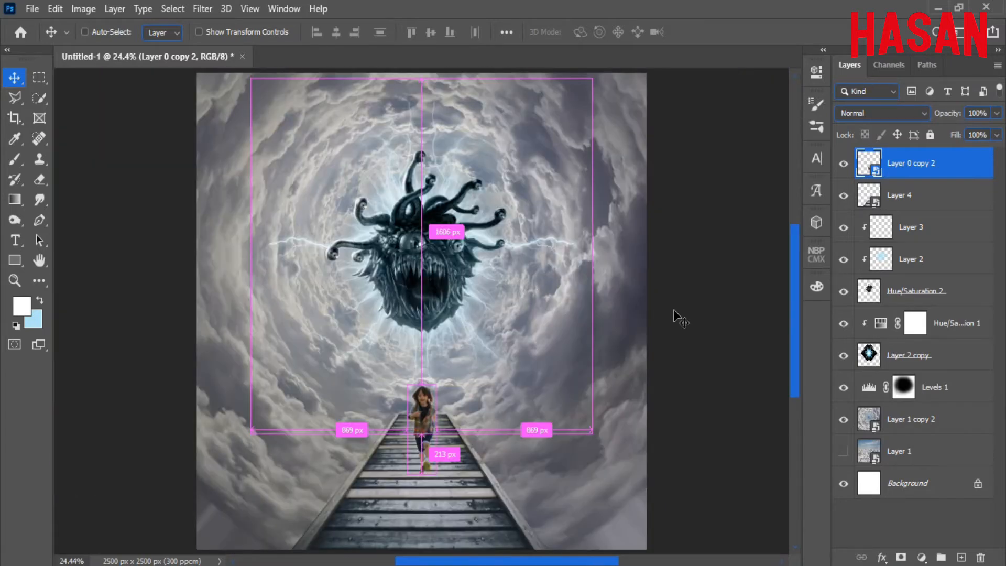
click(911, 194)
Add a new Multiply layer above Layer 4 with dark grey 4b4b4b as painting colour.
click(961, 557)
click(883, 113)
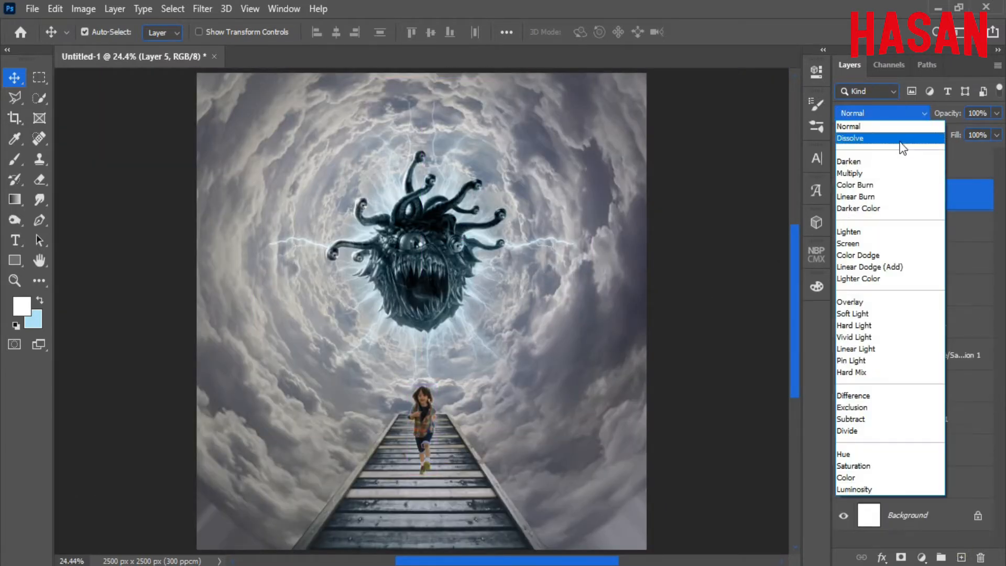
click(865, 173)
key(b)
drag(605, 275, 575, 270)
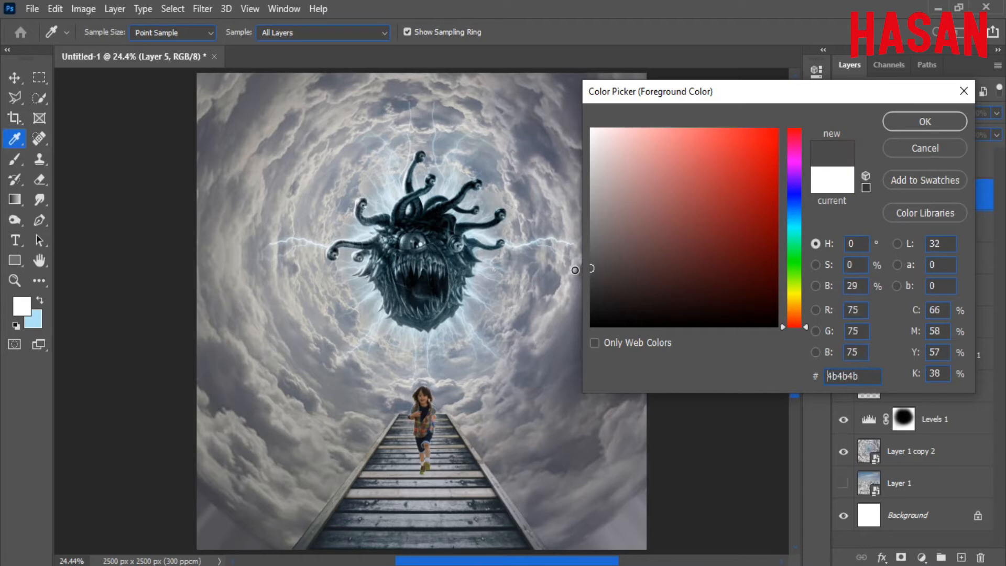
click(925, 121)
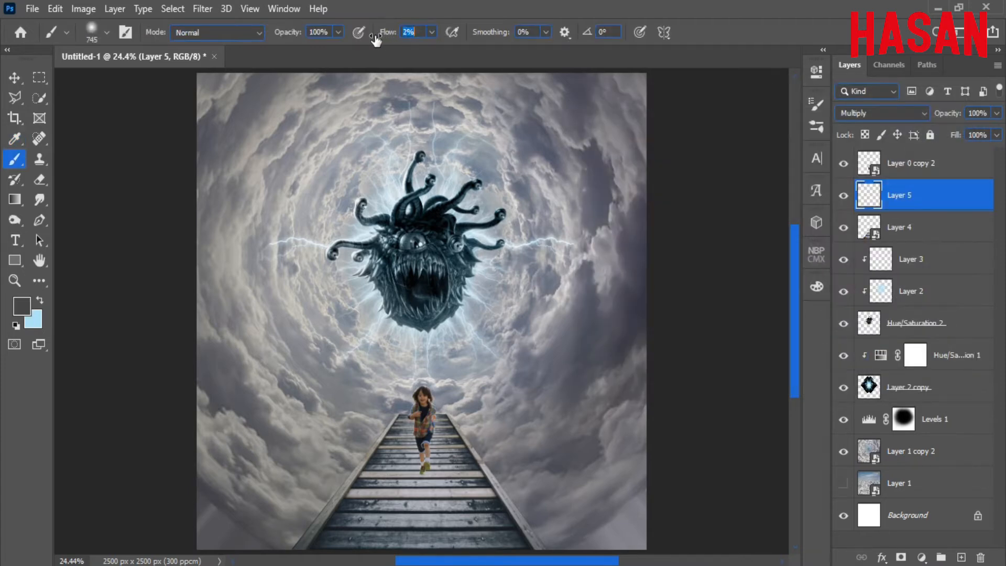
Set the brush size to 539 and the eraser size to 266.
scroll(474, 294, down, 4)
scroll(466, 301, up, 4)
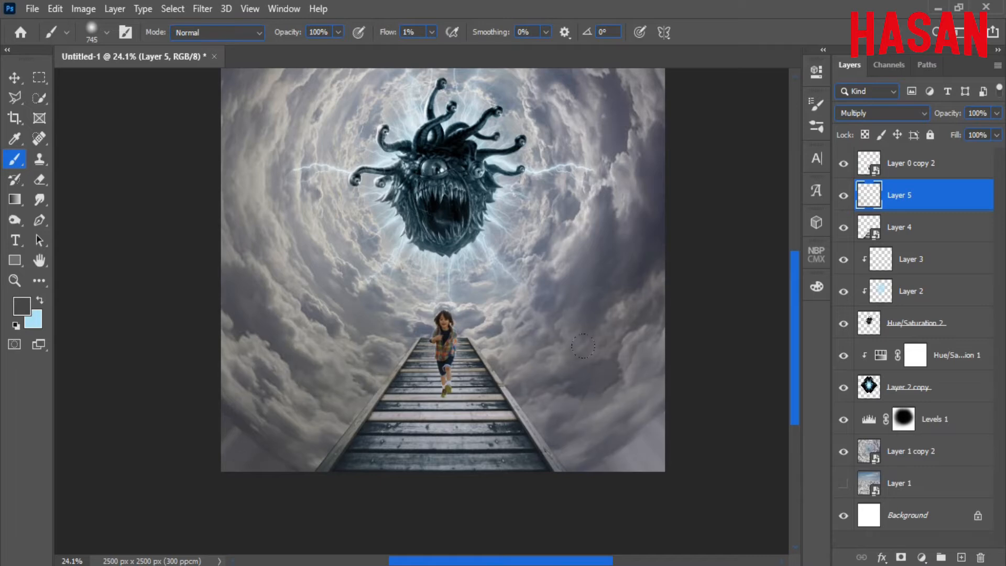
scroll(584, 346, down, 2)
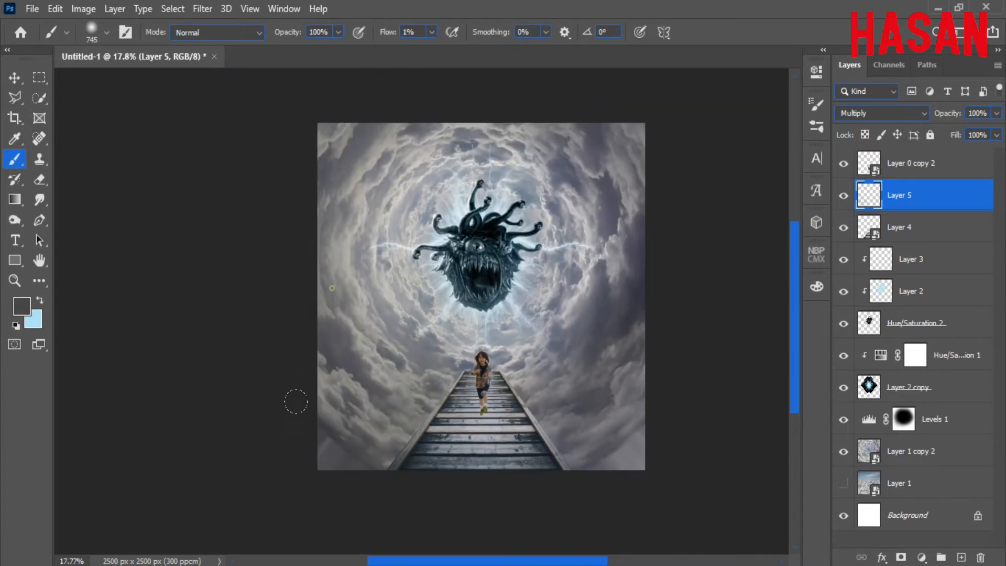
scroll(445, 385, up, 6)
mouse_move(512, 384)
mouse_down()
mouse_move(381, 422)
mouse_move(414, 425)
mouse_up()
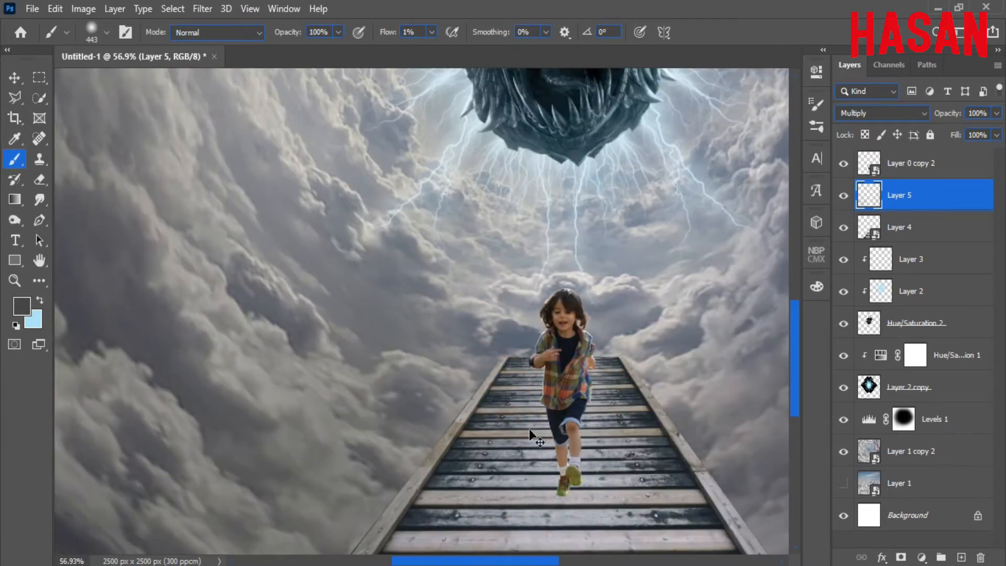
scroll(480, 383, down, 4)
drag(483, 372, 495, 359)
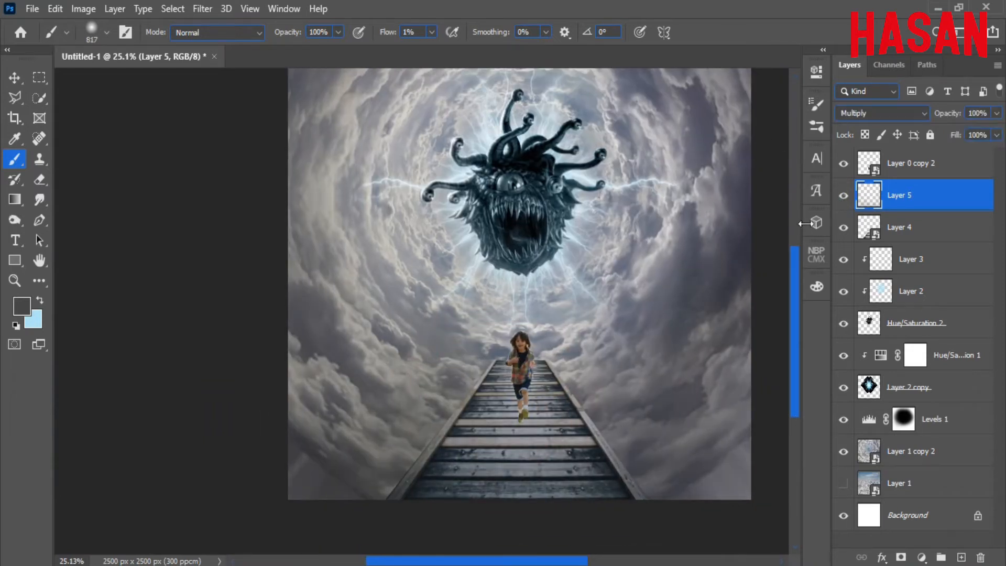
drag(343, 271, 335, 296)
click(39, 180)
drag(530, 422, 538, 438)
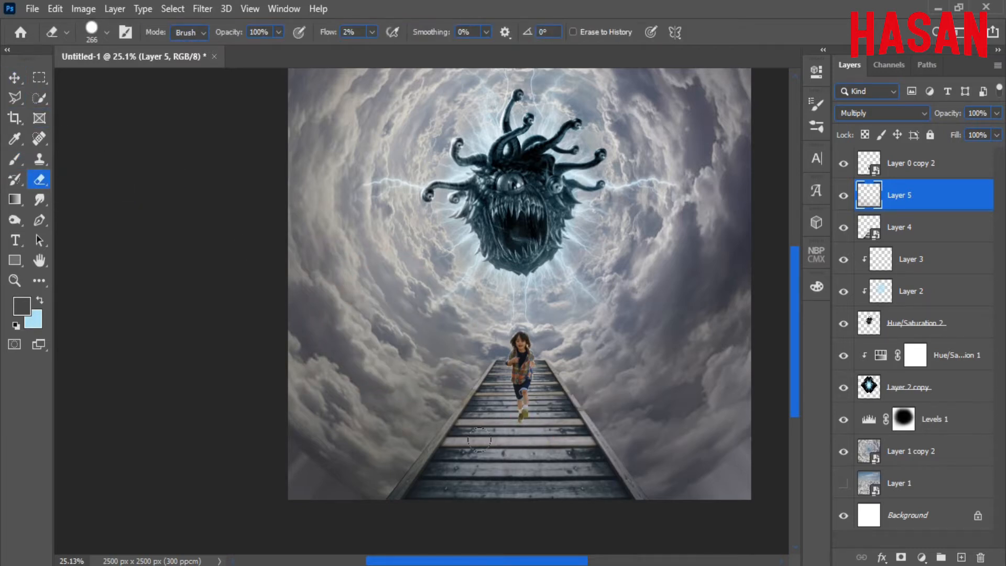
Show Layer 5, zoom in on the running child, and pick a dark grey foreground colour.
click(844, 195)
key(v)
drag(509, 376, 555, 330)
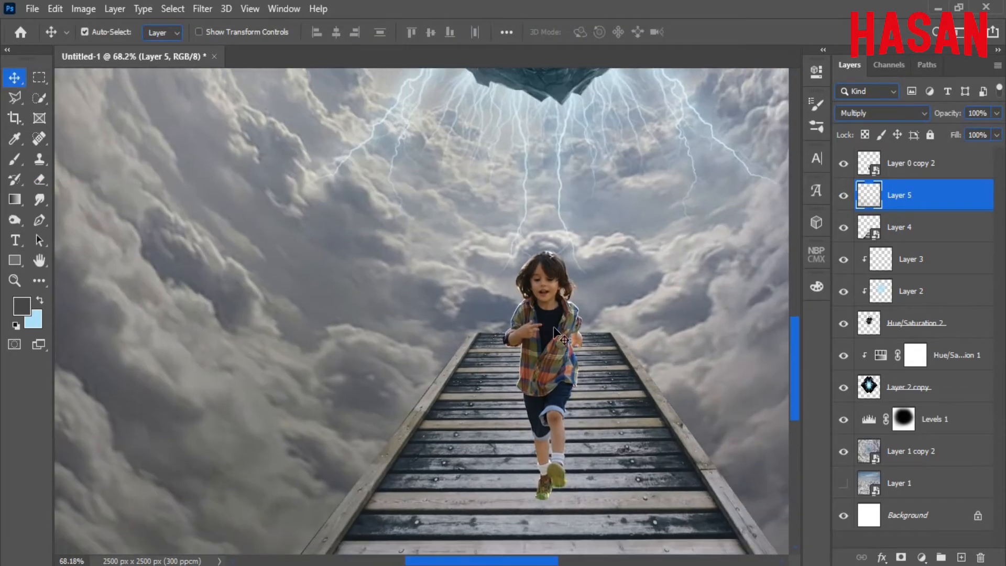
click(20, 309)
click(595, 286)
Select the child's layer, Layer 0 copy 2, and bring the child into view.
click(924, 125)
click(912, 165)
click(843, 163)
click(844, 163)
drag(579, 339, 540, 325)
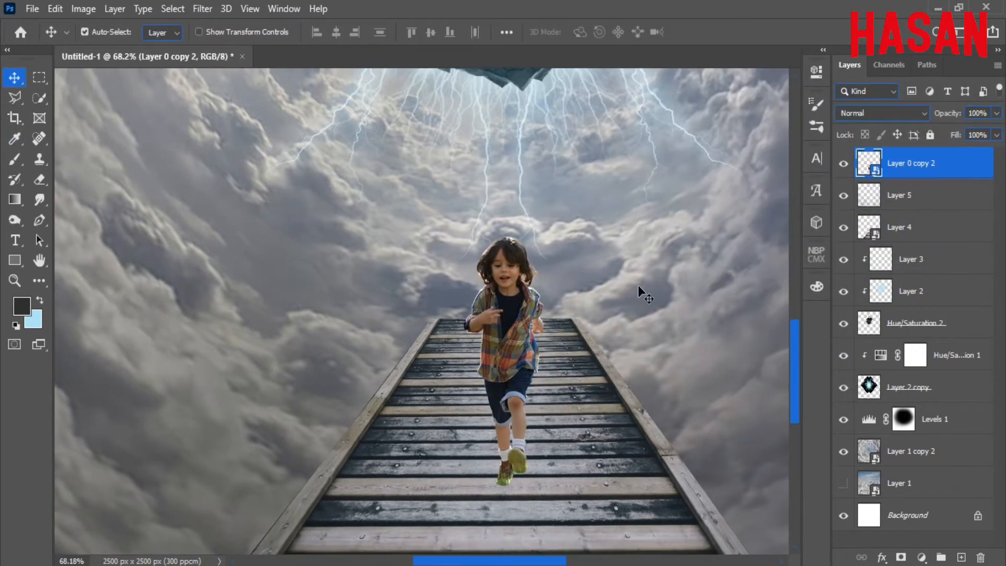
scroll(542, 300, down, 5)
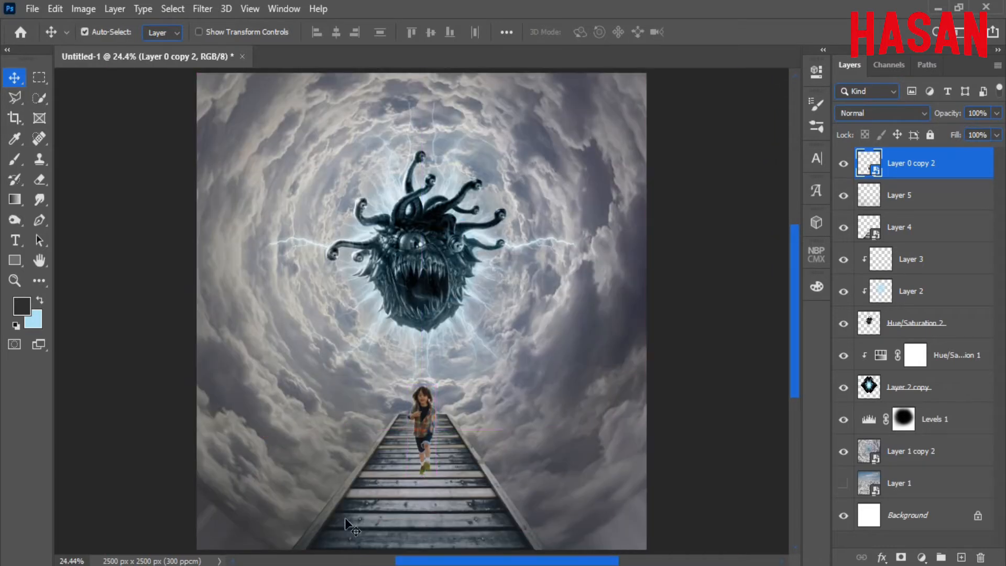
scroll(548, 336, up, 8)
drag(518, 467, 473, 291)
Add a white Inner Shadow in Normal blend mode to the child layer.
right_click(872, 397)
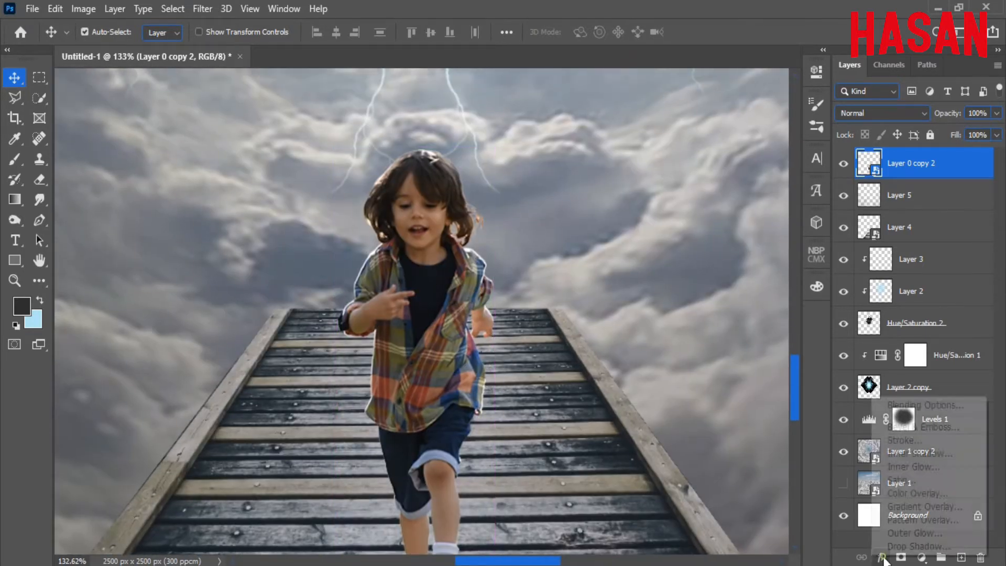
click(923, 405)
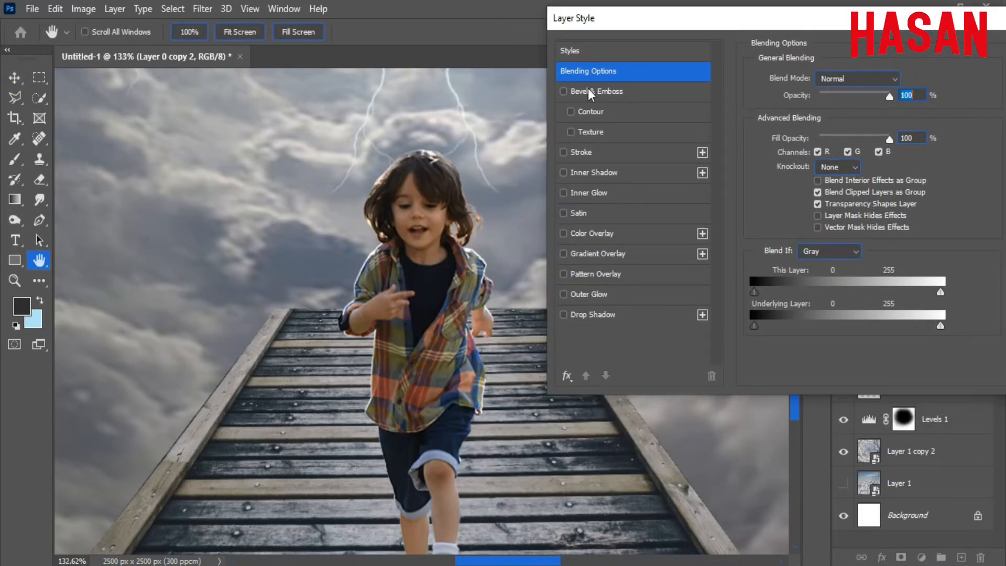
click(564, 173)
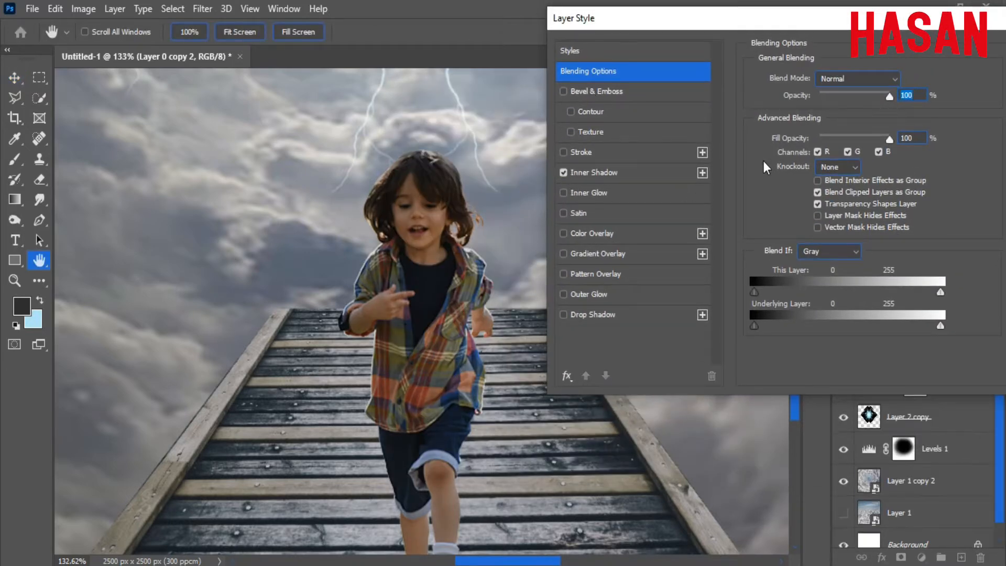
click(590, 173)
click(904, 78)
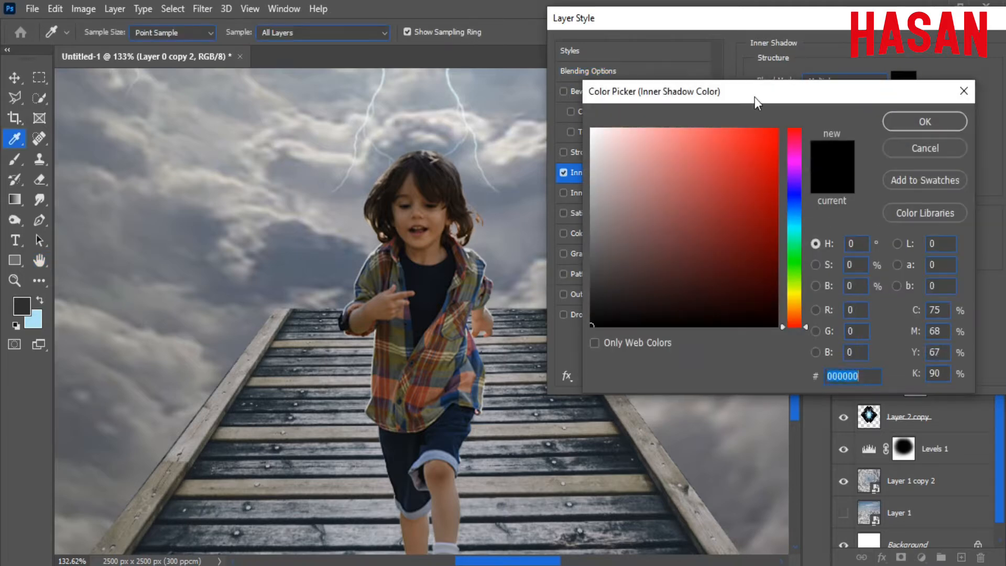
click(593, 129)
click(924, 120)
click(845, 81)
click(867, 94)
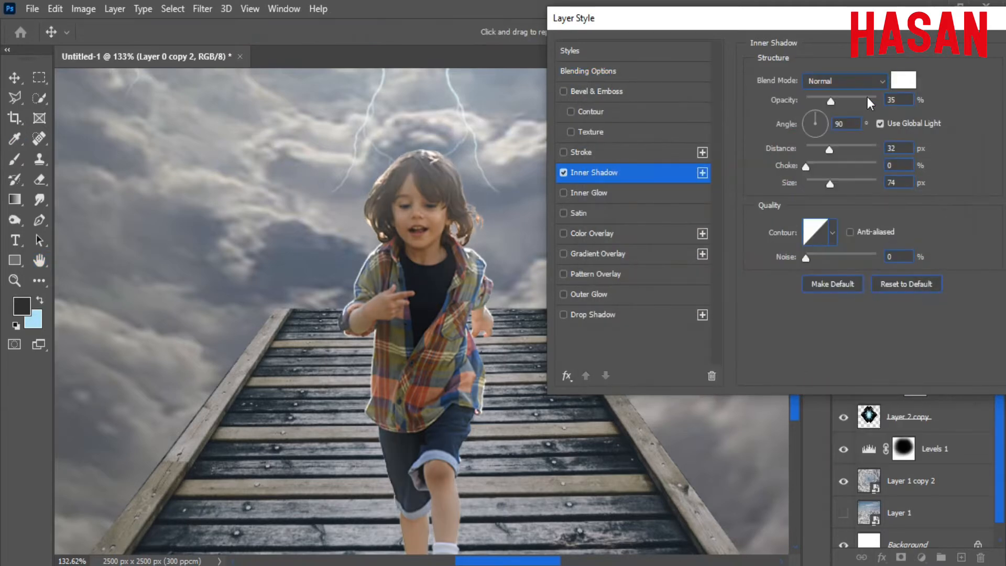
Set the inner shadow to 100% opacity with distance and size around 6 px.
drag(825, 150, 819, 150)
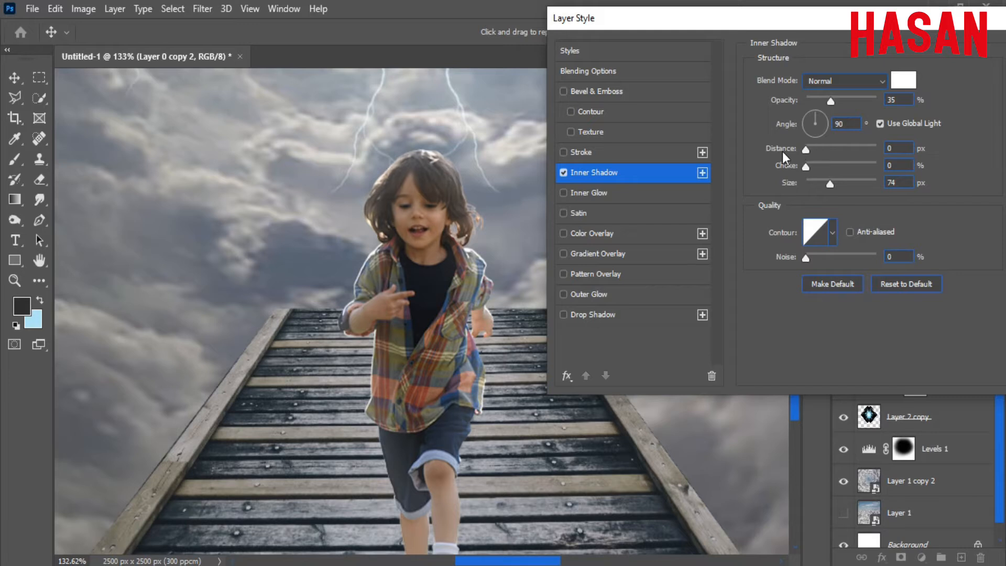
drag(806, 150, 808, 150)
drag(831, 183, 809, 188)
drag(834, 99, 918, 105)
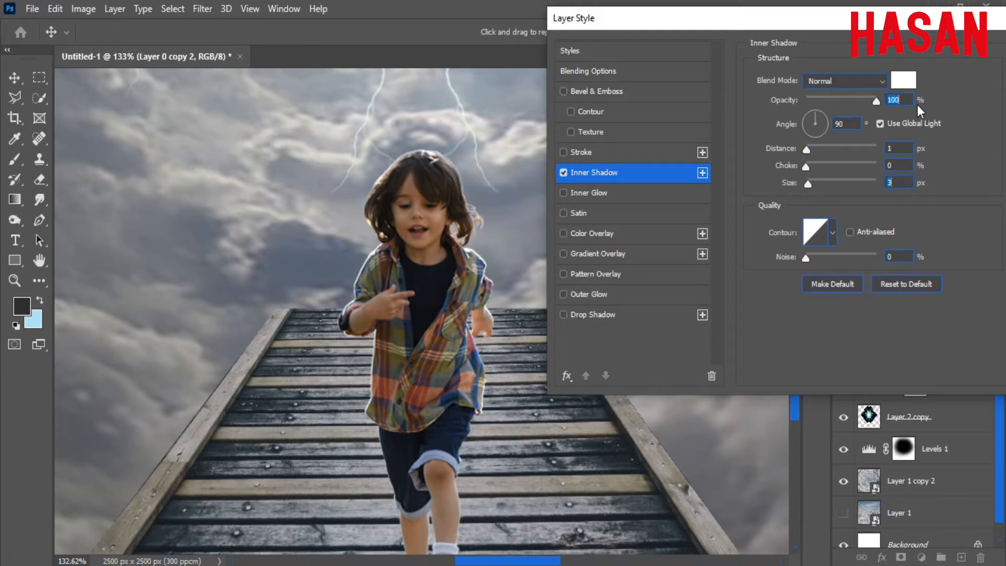
drag(813, 186, 811, 187)
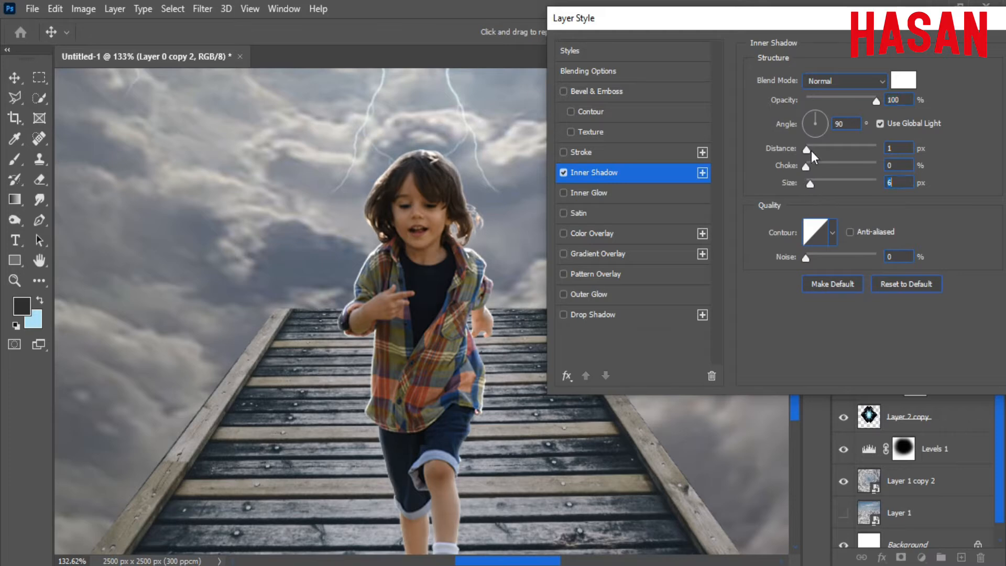
drag(812, 150, 812, 140)
scroll(504, 320, down, 10)
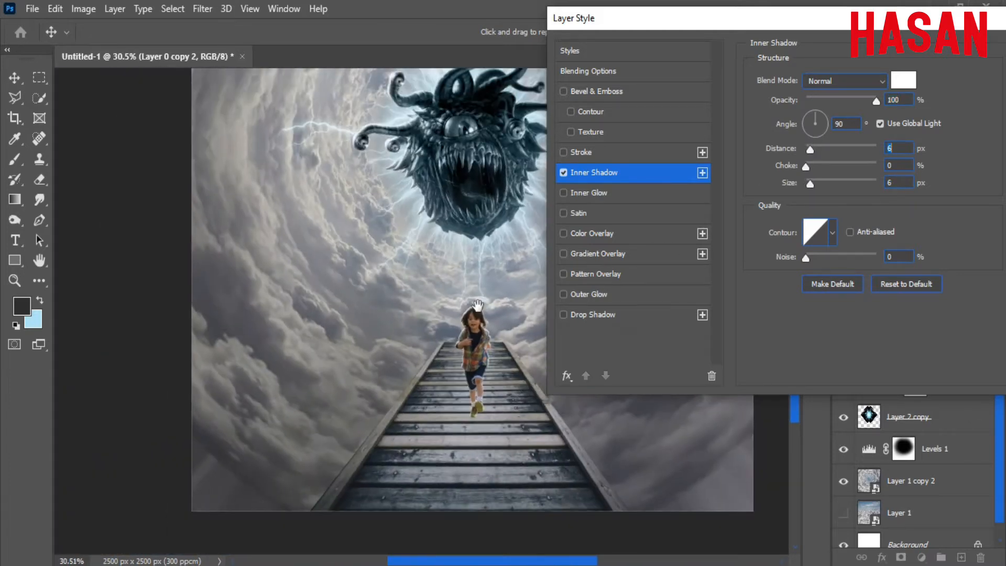
scroll(501, 331, up, 8)
scroll(466, 336, down, 5)
drag(451, 262, 451, 299)
scroll(451, 300, down, 3)
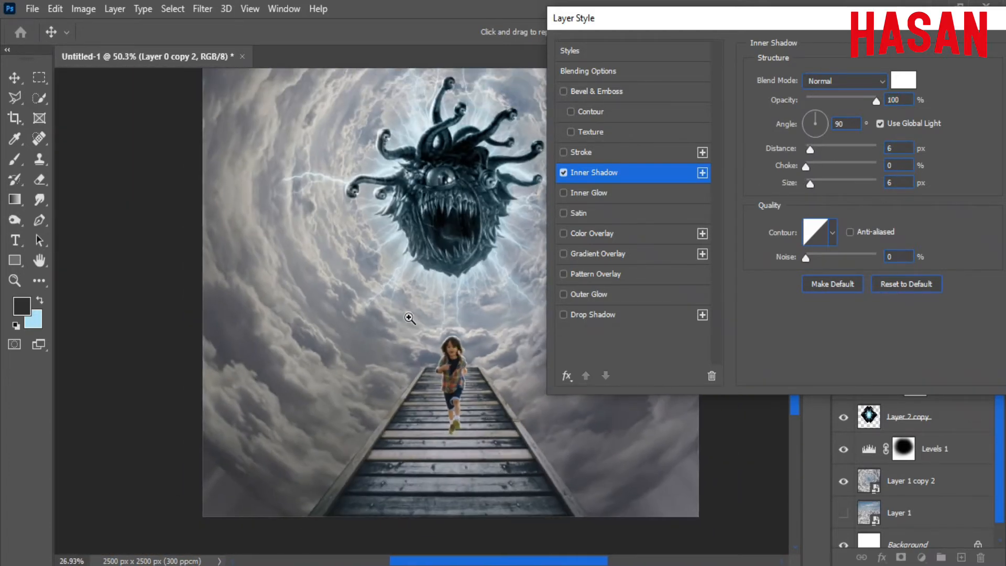
scroll(443, 294, up, 8)
scroll(475, 455, up, 3)
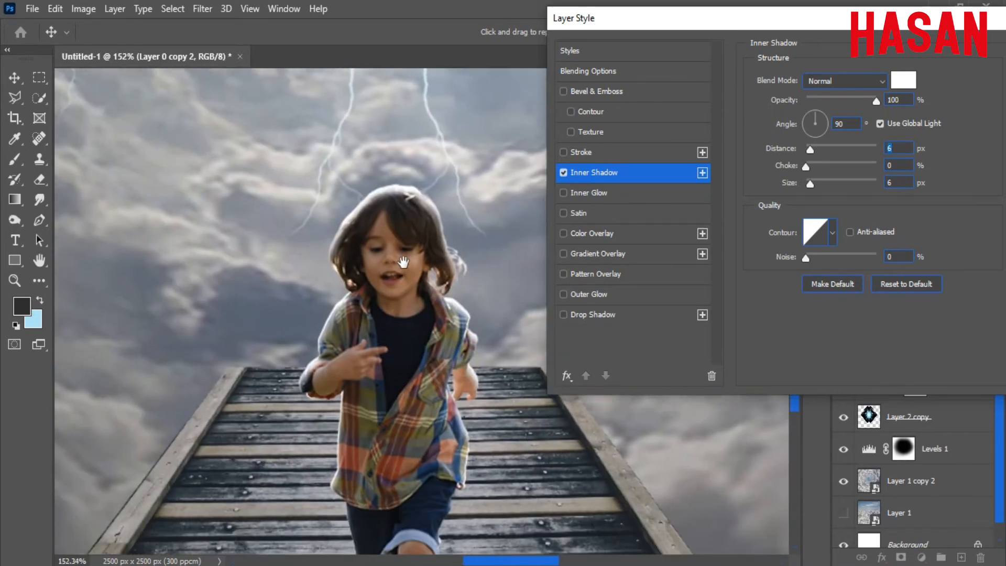
Return the shadow angle to 90°, fine-tune the size, and set choke to 13%.
click(811, 120)
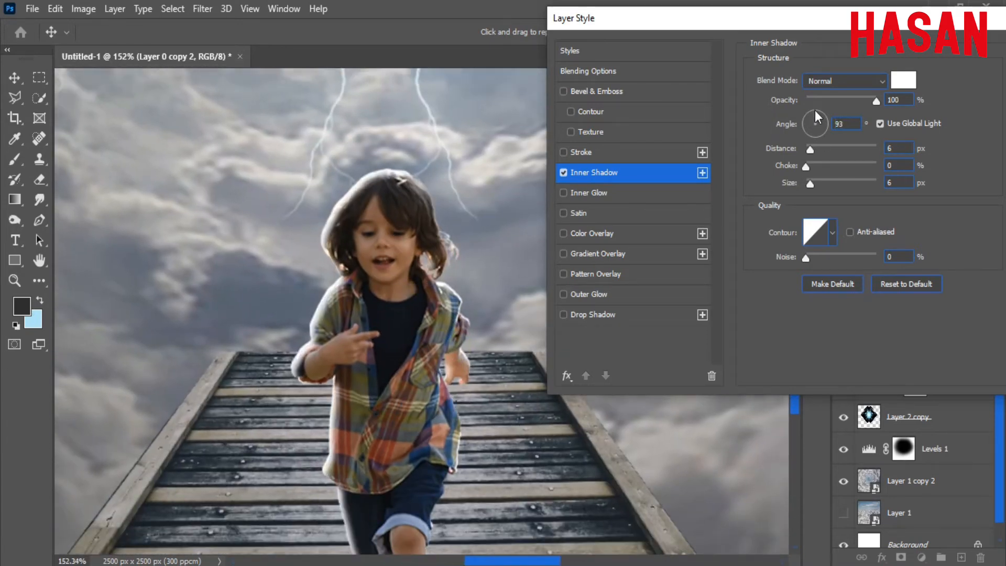
drag(815, 114, 813, 113)
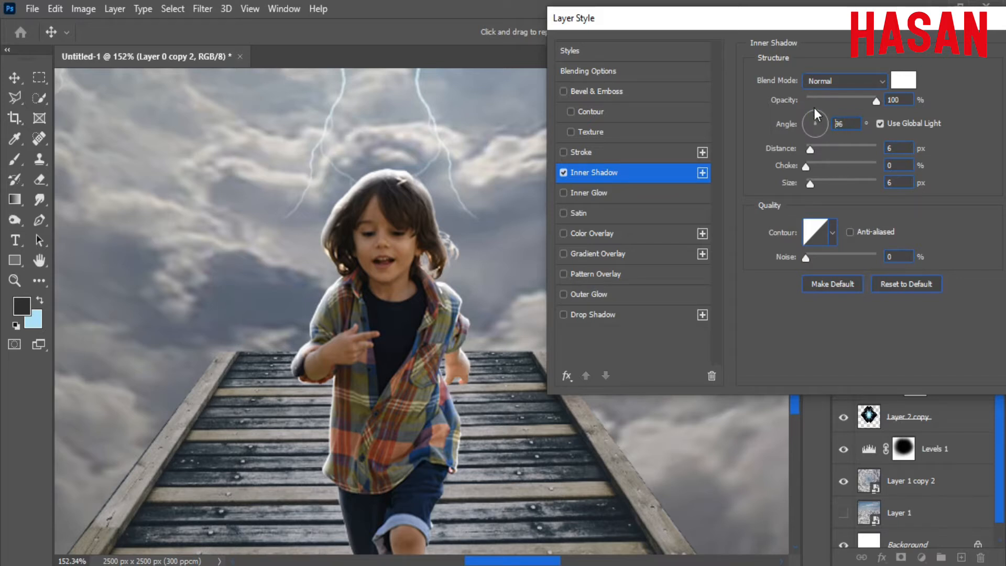
drag(819, 105, 815, 112)
click(911, 149)
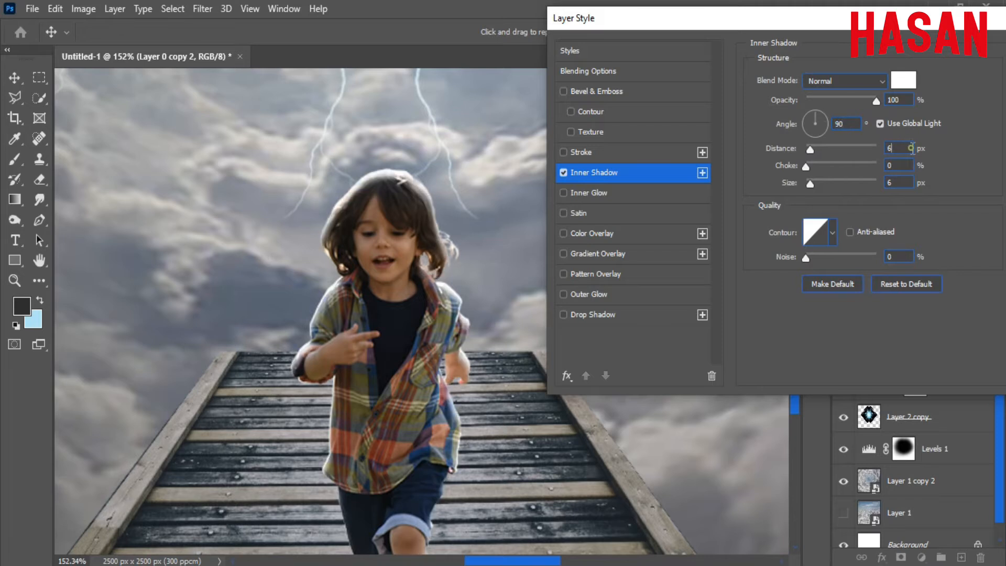
drag(811, 183, 816, 173)
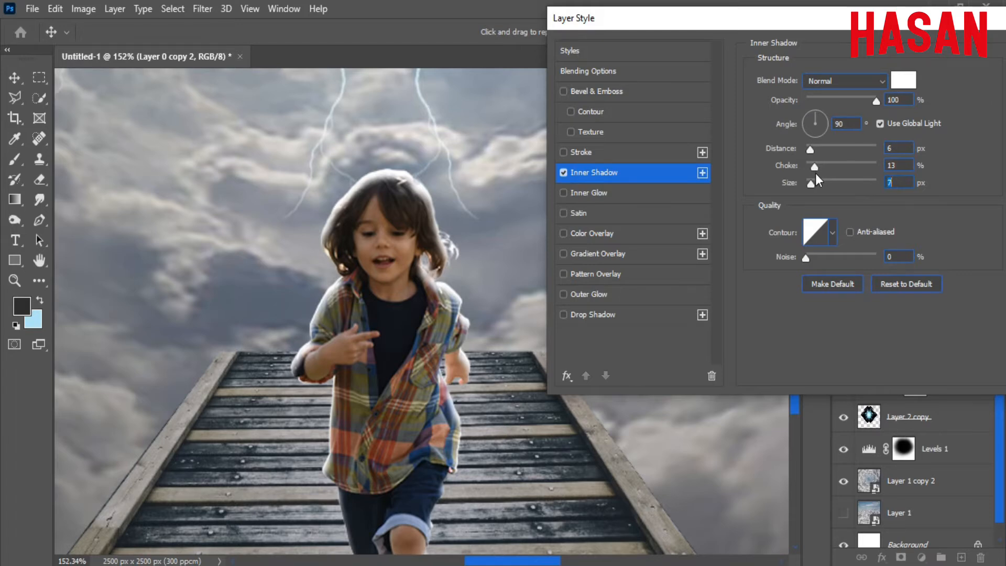
drag(463, 334, 447, 336)
drag(447, 335, 439, 311)
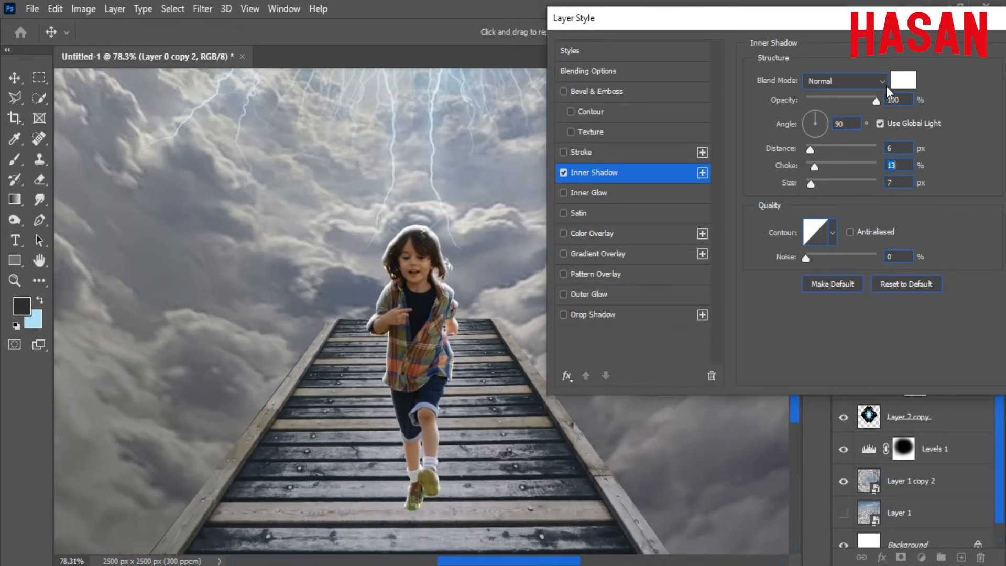
Change the inner shadow colour to pale blue-white f1faff.
click(903, 79)
drag(795, 241, 795, 223)
drag(638, 138, 601, 128)
click(609, 130)
click(417, 120)
click(621, 129)
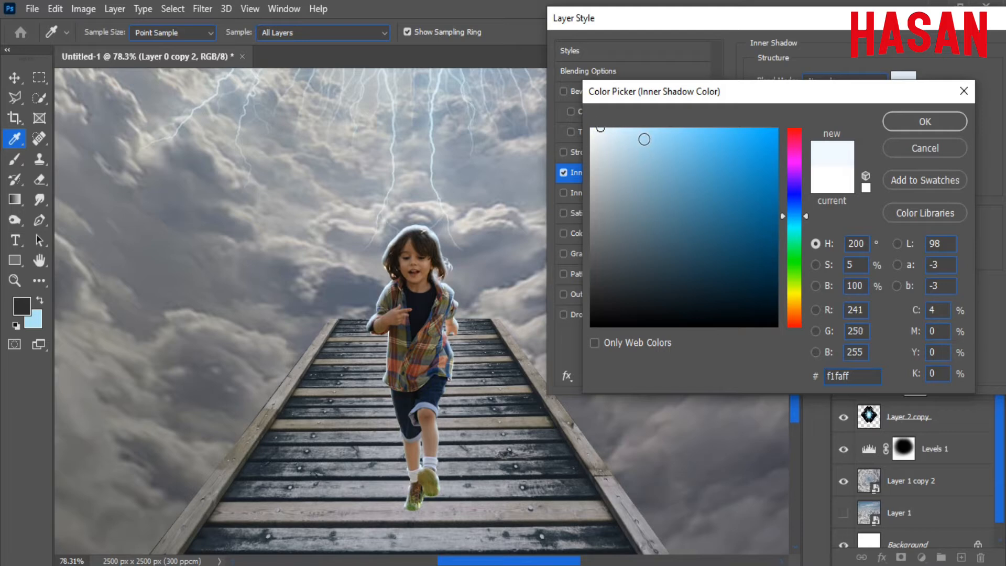
click(923, 122)
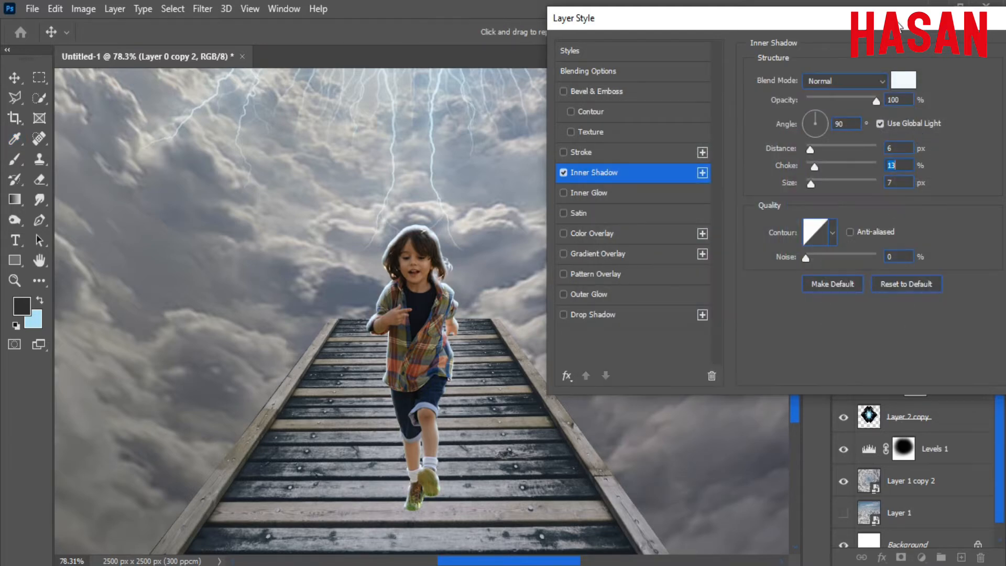
Apply the inner shadow and convert it into its own clipped layer.
click(940, 60)
right_click(986, 167)
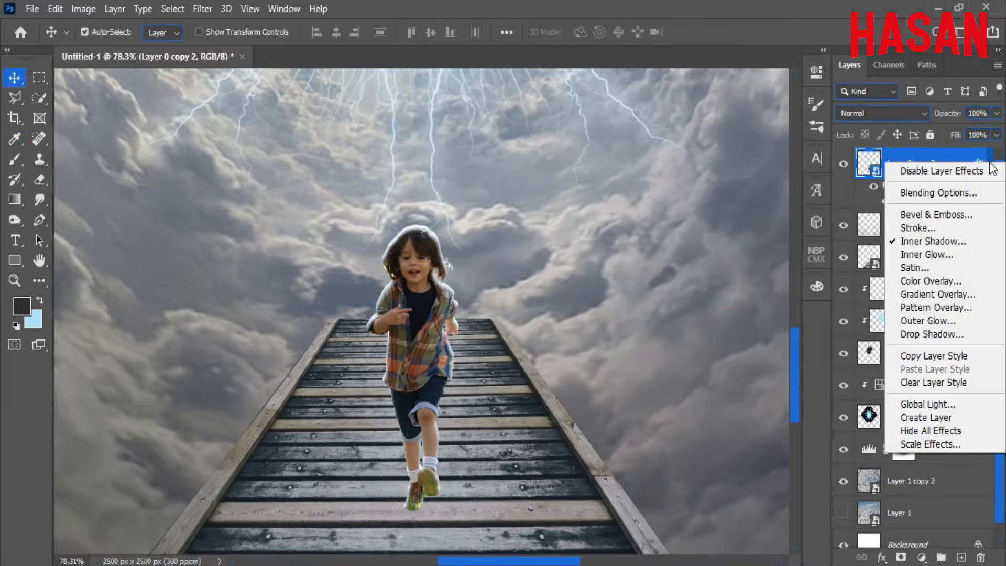
click(952, 418)
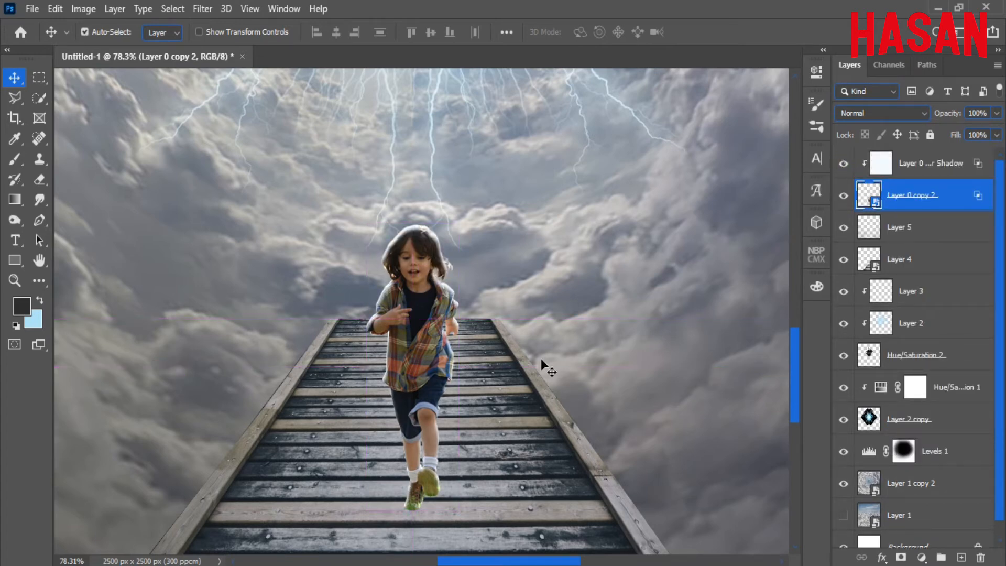
key(ctrl+0)
drag(415, 417, 577, 461)
Mask the inner shadow layer and paint part of it away with a 124 px brush.
click(879, 170)
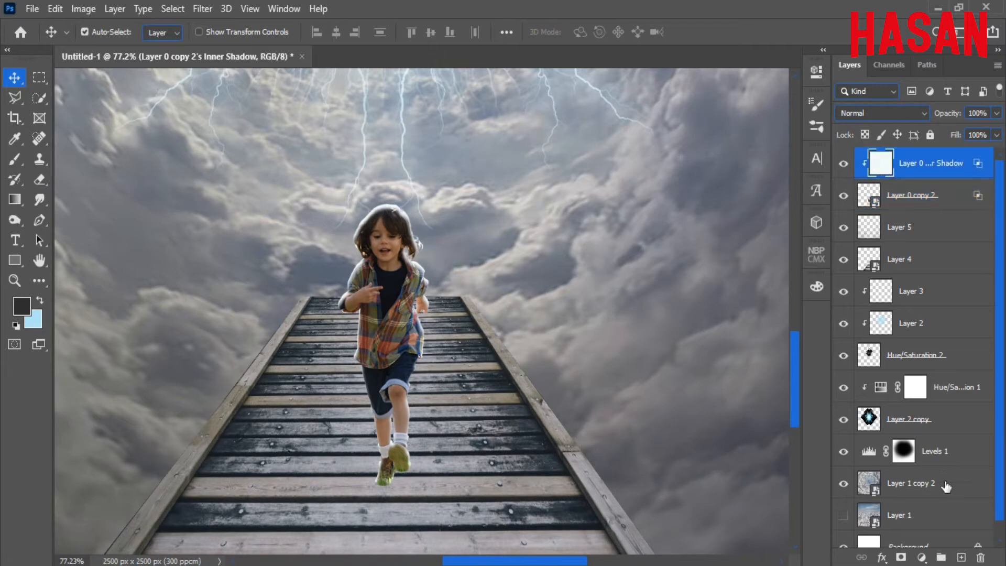
click(901, 557)
key(b)
alt+right_click(483, 315)
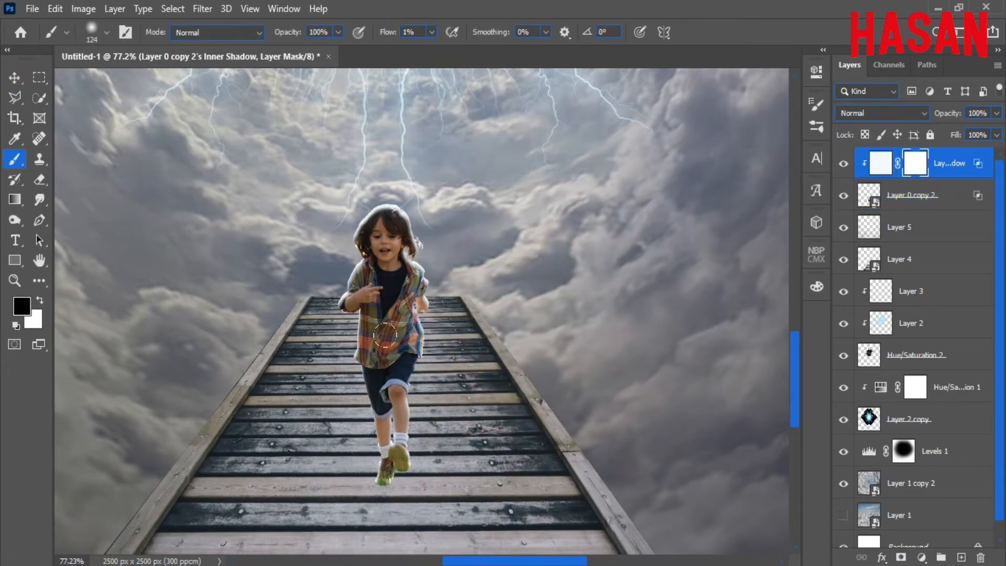
mouse_move(387, 378)
mouse_down()
mouse_move(506, 313)
mouse_move(455, 362)
mouse_up()
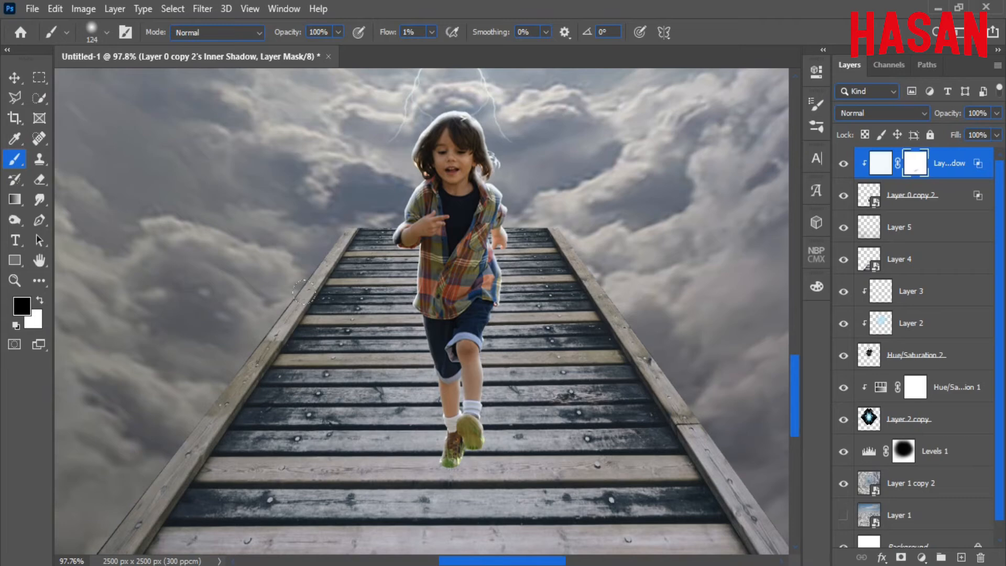
key(ctrl+0)
Create Layer 6 above Layer 5, fill the boy selection black, and deselect.
key(v)
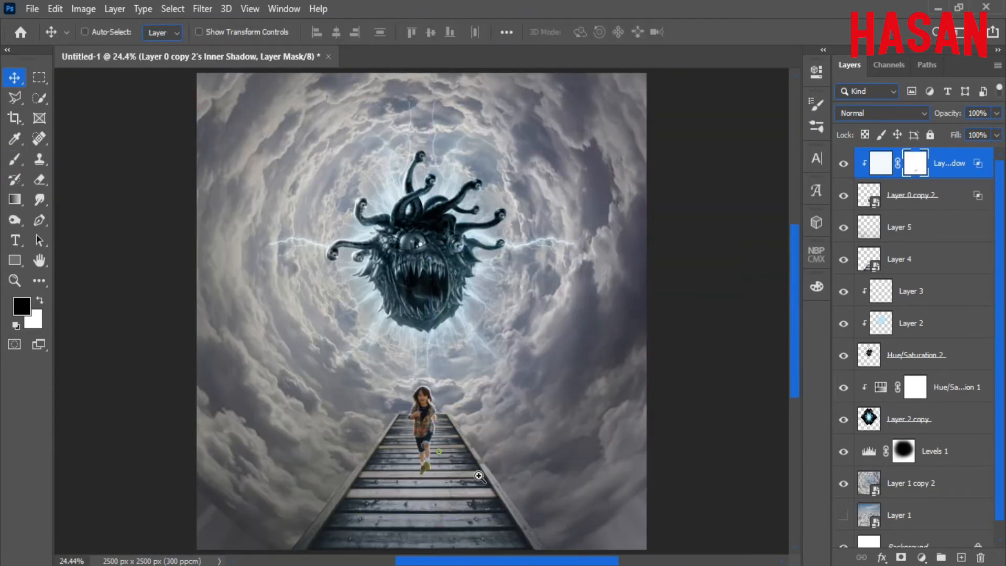
drag(480, 476, 464, 352)
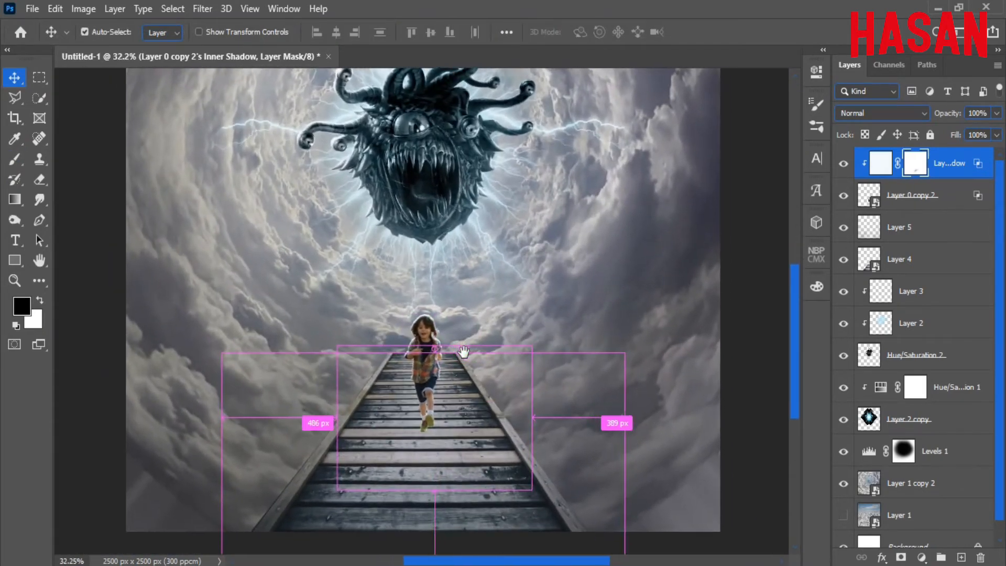
click(921, 227)
click(962, 557)
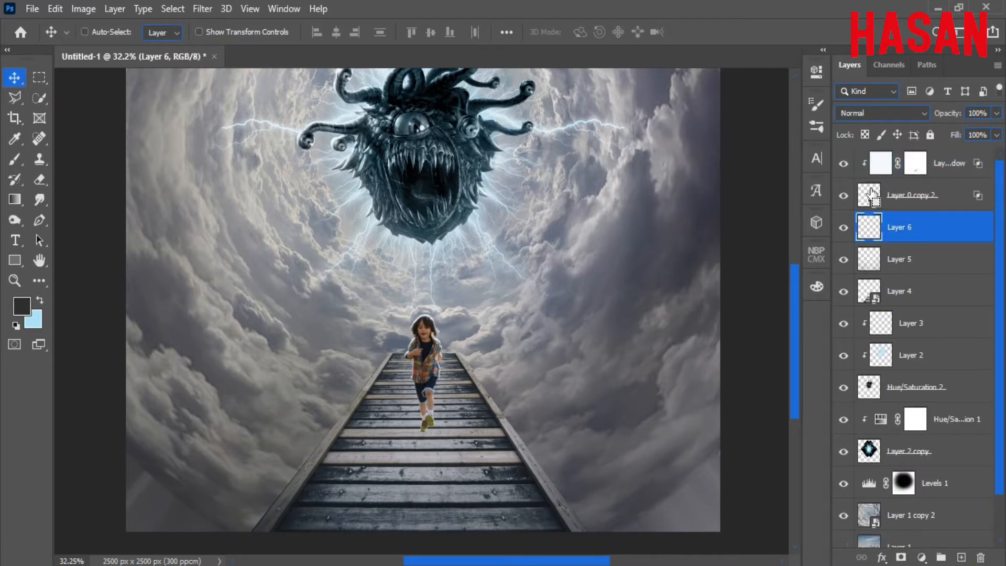
click(56, 8)
click(162, 248)
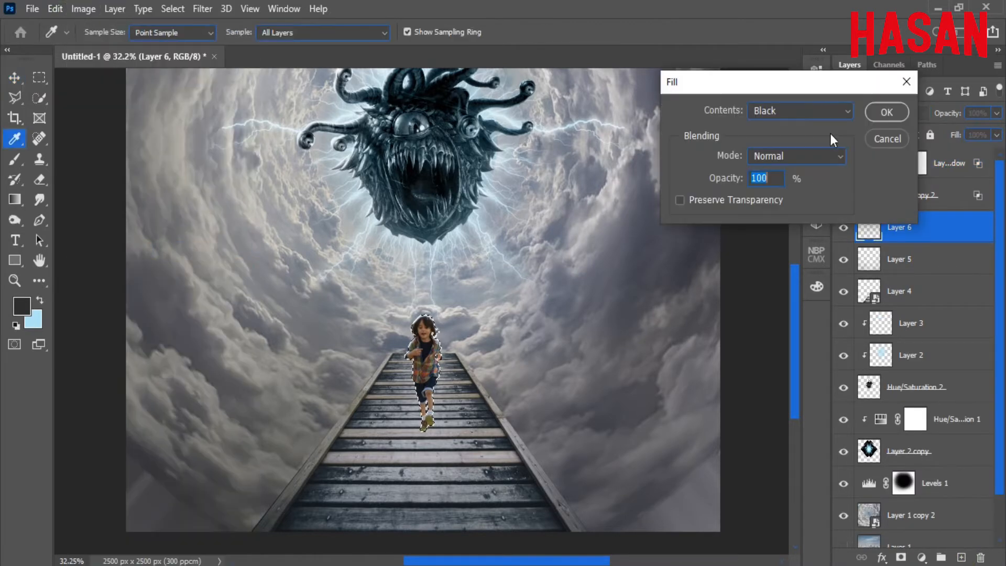
click(890, 112)
click(173, 9)
click(199, 40)
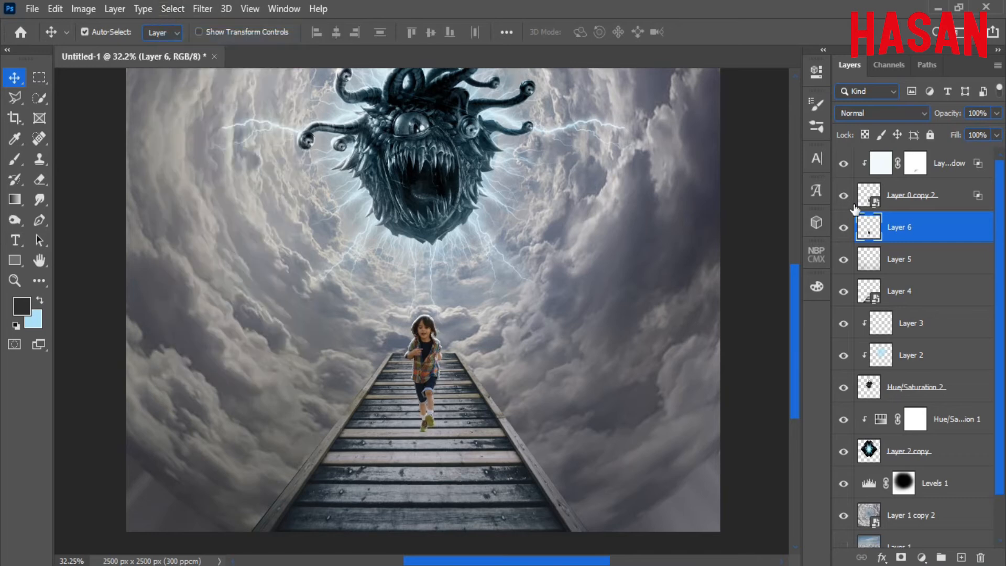
Flip the black silhouette vertically and stretch it down the pier from the boy's feet.
key(ctrl+t)
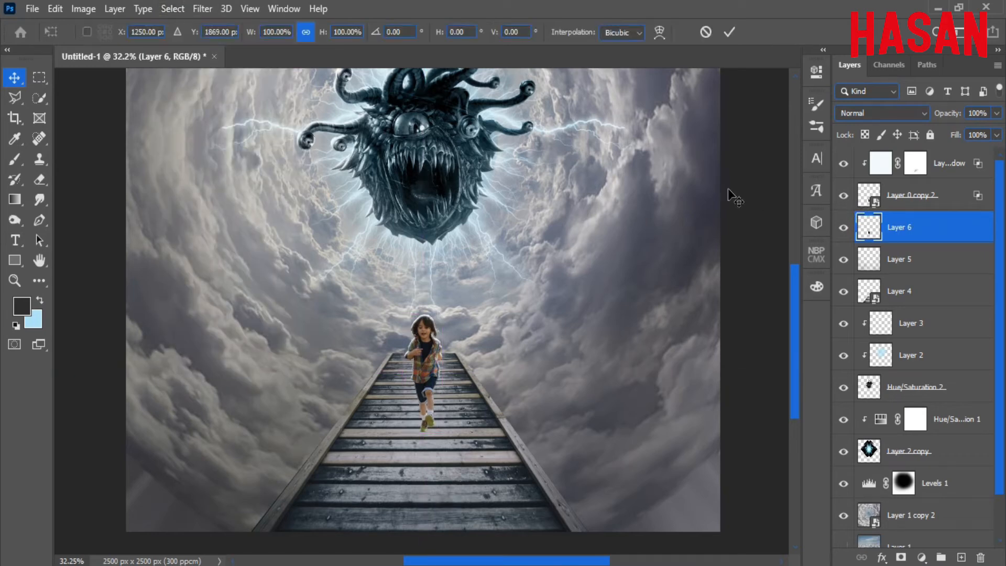
right_click(428, 360)
click(441, 351)
drag(428, 404, 429, 488)
scroll(431, 419, up, 15)
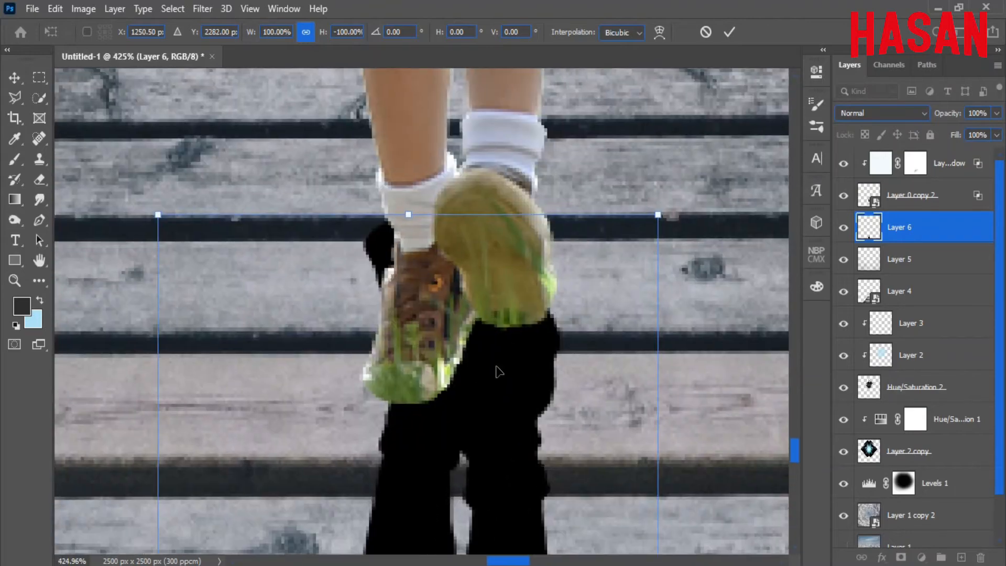
drag(498, 373, 505, 494)
scroll(468, 350, down, 15)
scroll(468, 350, up, 10)
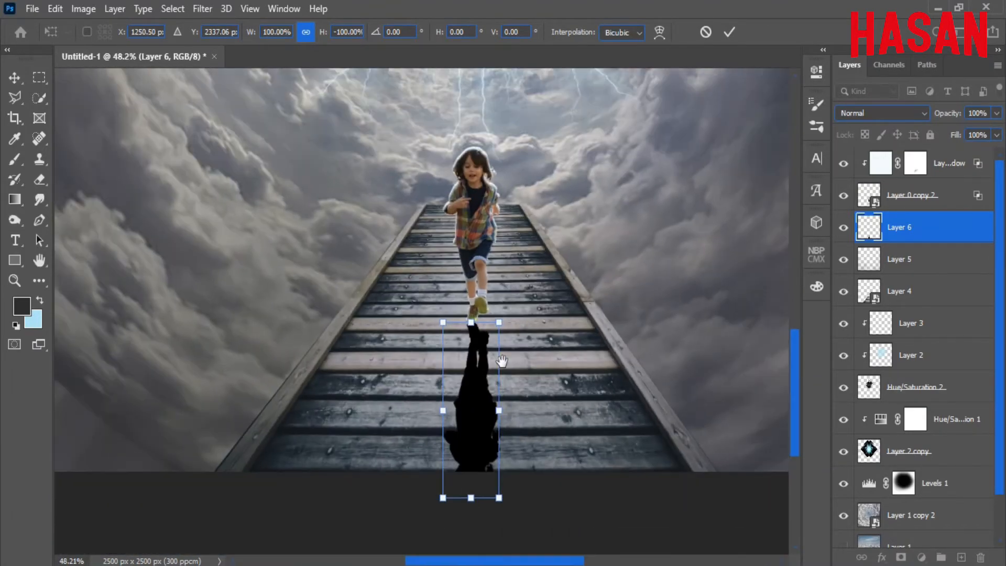
drag(471, 325, 470, 315)
scroll(470, 314, down, 6)
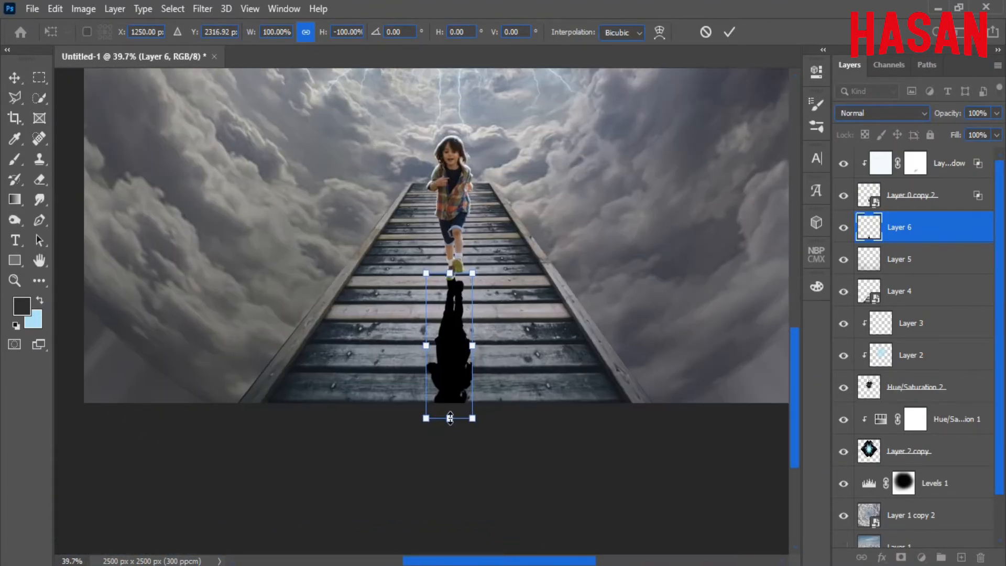
drag(450, 418, 448, 548)
drag(454, 281, 560, 324)
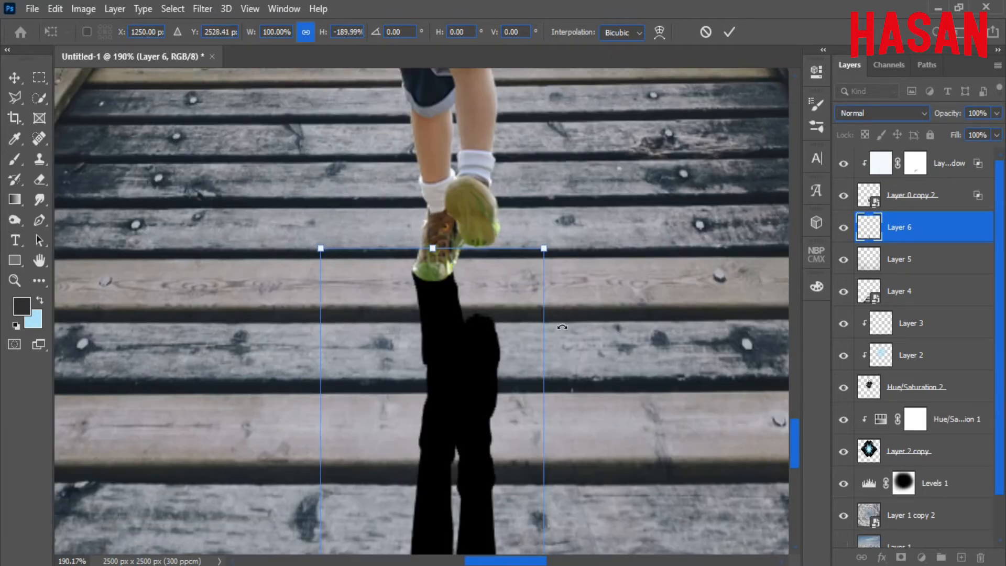
mouse_move(457, 314)
mouse_down()
mouse_move(465, 333)
mouse_move(461, 316)
mouse_up()
key(Return)
scroll(533, 281, down, 8)
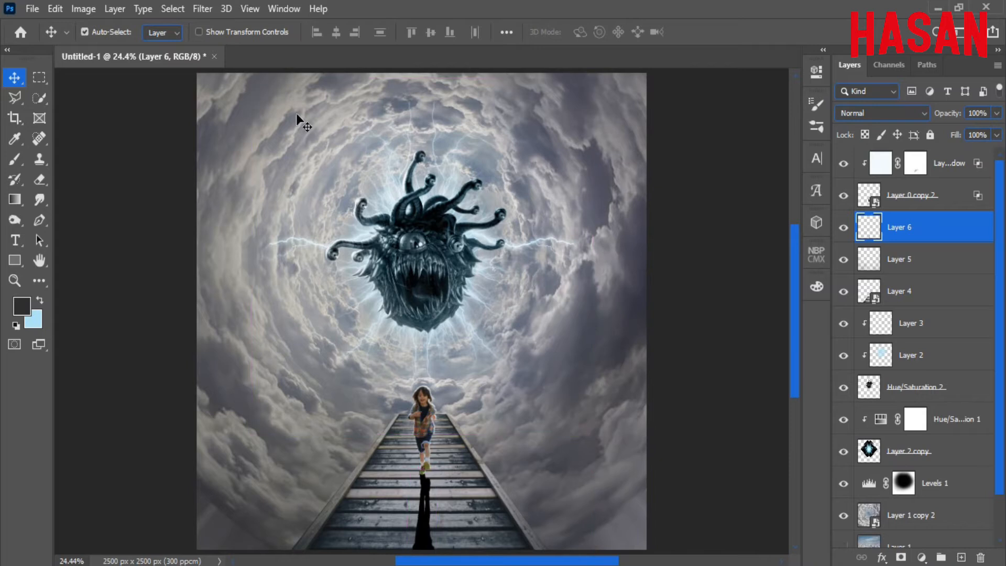
Apply a 20-pixel Gaussian Blur to the Layer 6 shadow, then zoom back in on the boy.
click(202, 8)
mouse_move(221, 198)
click(419, 245)
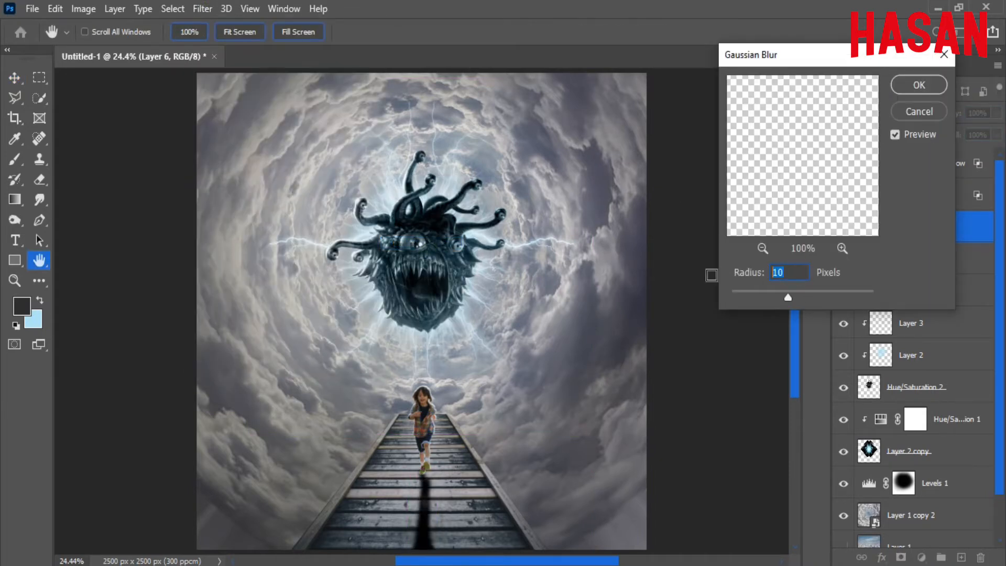
text(20)
click(919, 85)
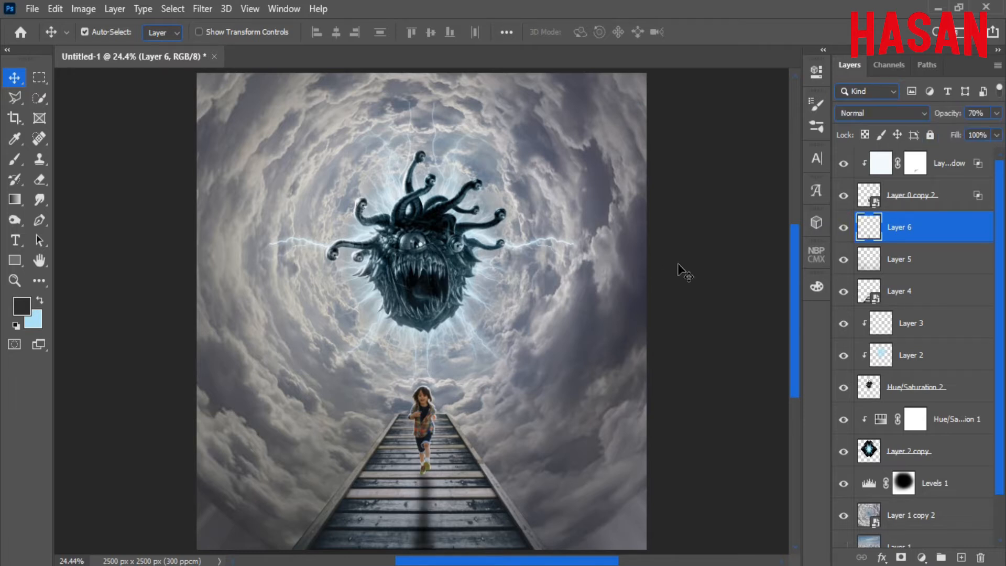
key(ctrl+minus)
key(ctrl+0)
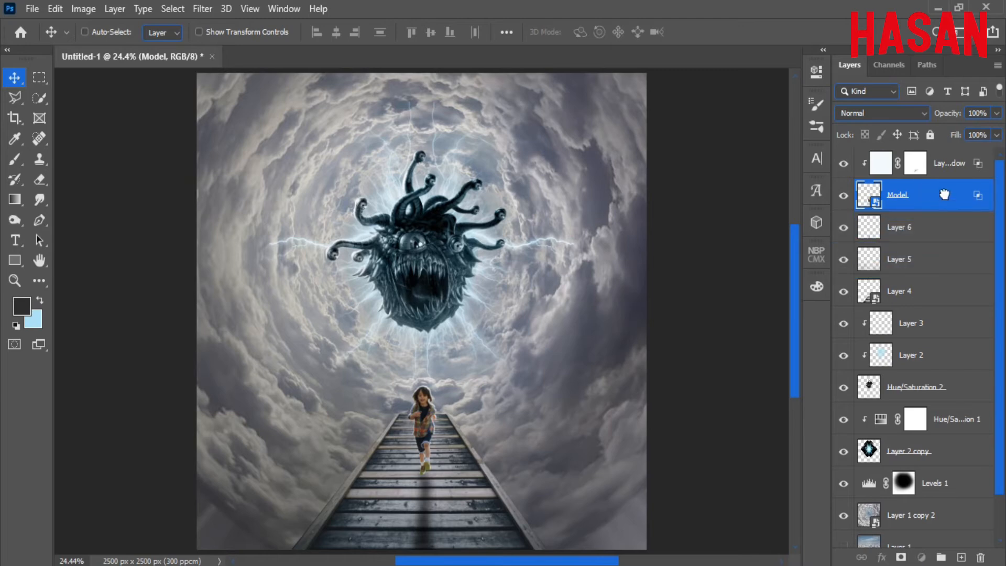
drag(483, 243, 602, 322)
drag(472, 493, 493, 195)
drag(368, 286, 460, 364)
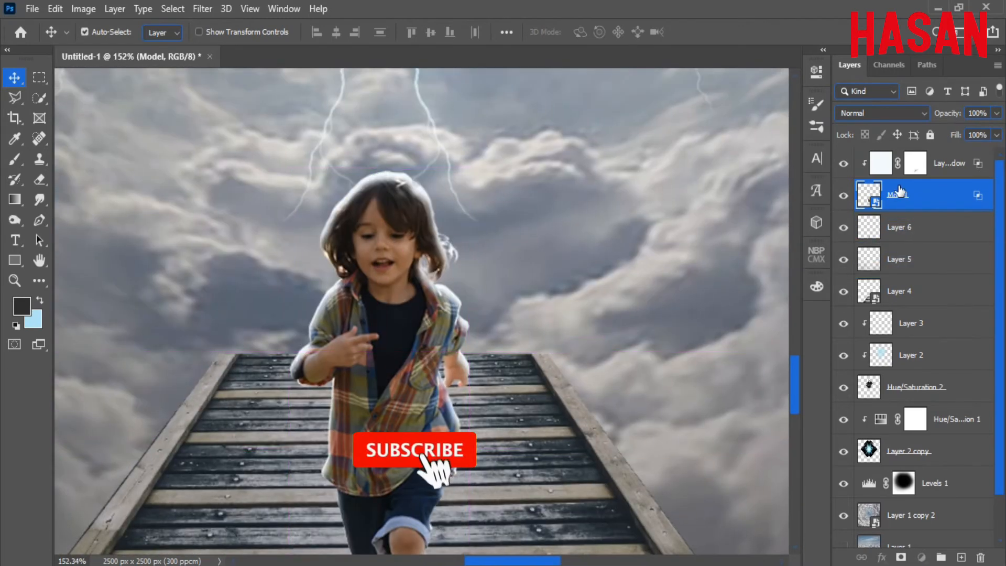
Create a 50% gray Overlay Layer 7 clipped to the boy layer.
click(115, 9)
mouse_move(157, 23)
click(318, 23)
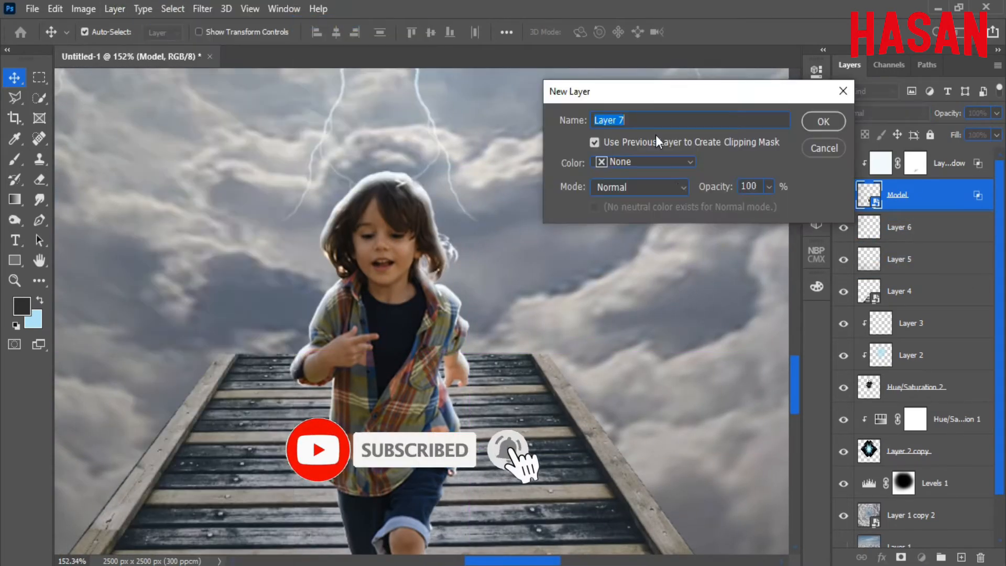
click(640, 187)
click(650, 343)
click(825, 121)
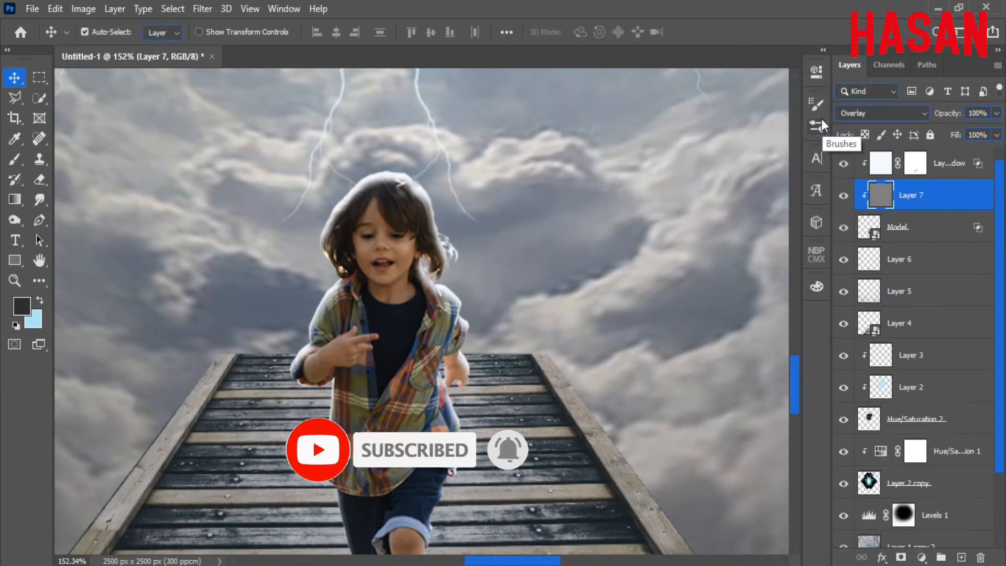
Darken both of the boy's shoes with an 89 px Burn Tool brush.
click(15, 219)
click(68, 233)
drag(477, 319, 341, 335)
scroll(445, 402, down, 2)
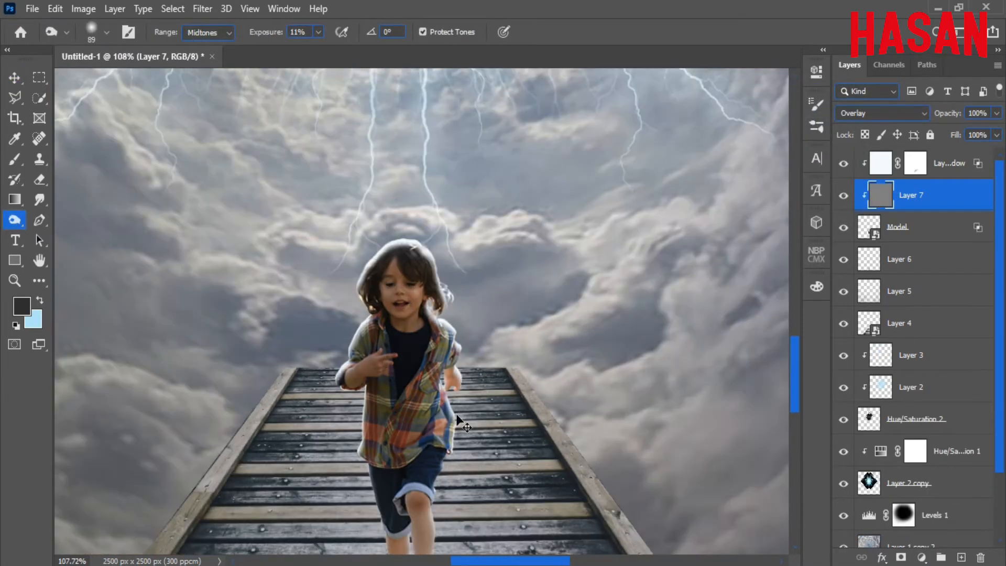
scroll(466, 422, up, 3)
scroll(488, 401, up, 3)
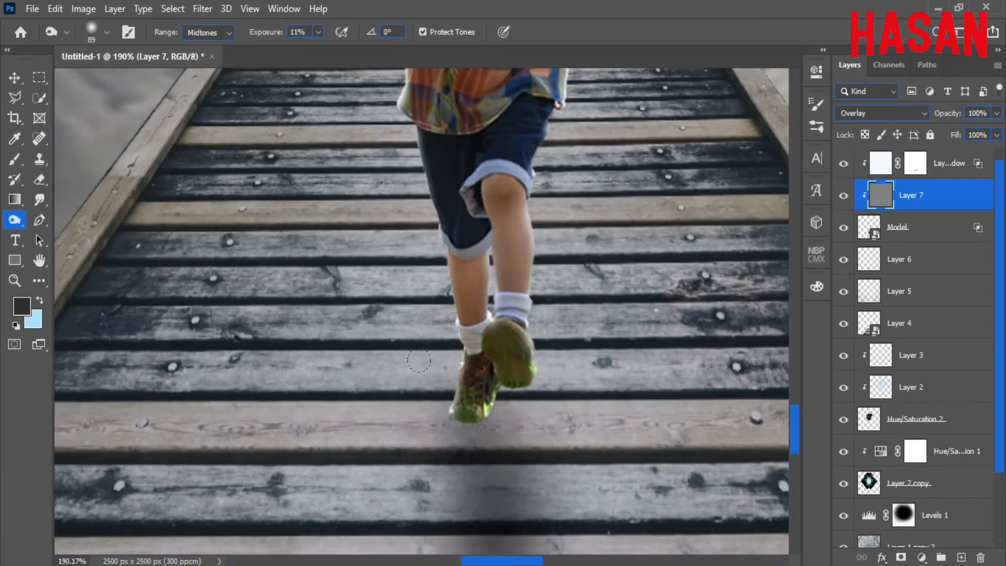
scroll(557, 366, down, 4)
scroll(557, 366, up, 6)
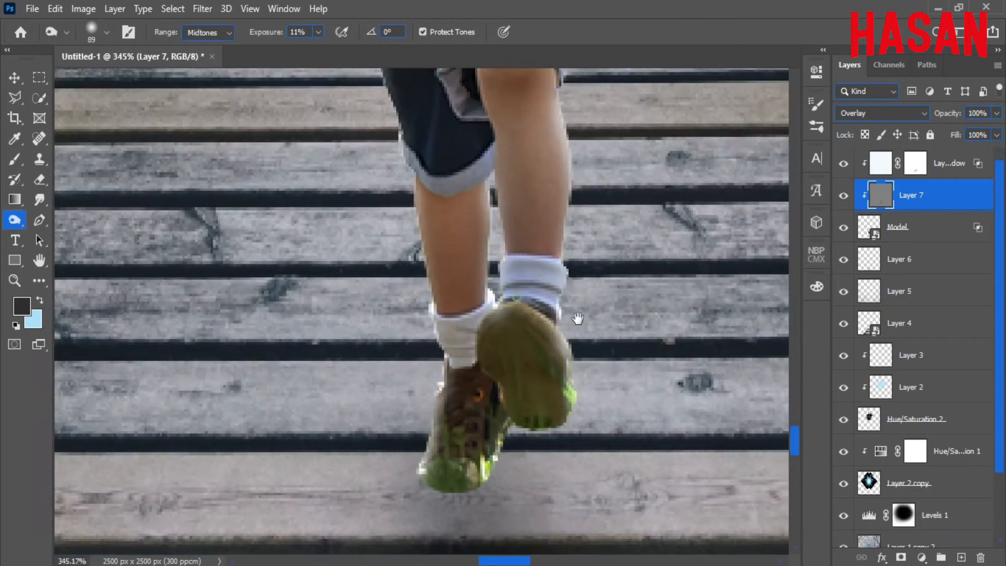
drag(472, 419, 513, 332)
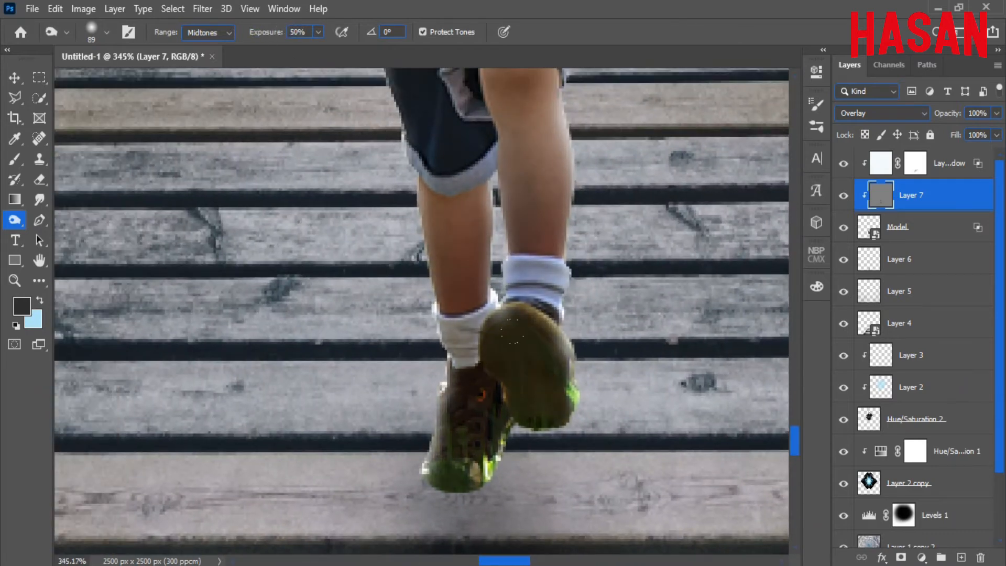
drag(267, 32, 236, 39)
Shrink the Burn brush to 30 px, raise exposure to 49%, and darken the right shoe further.
drag(547, 240, 546, 476)
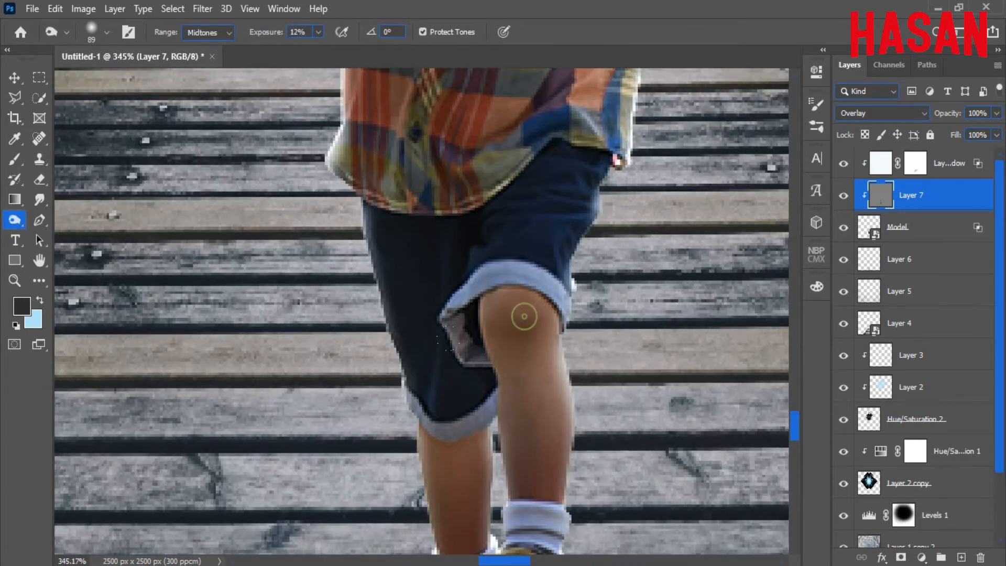
mouse_move(468, 375)
mouse_down()
mouse_move(445, 381)
mouse_move(538, 346)
mouse_up()
drag(575, 184, 583, 510)
drag(653, 276, 536, 219)
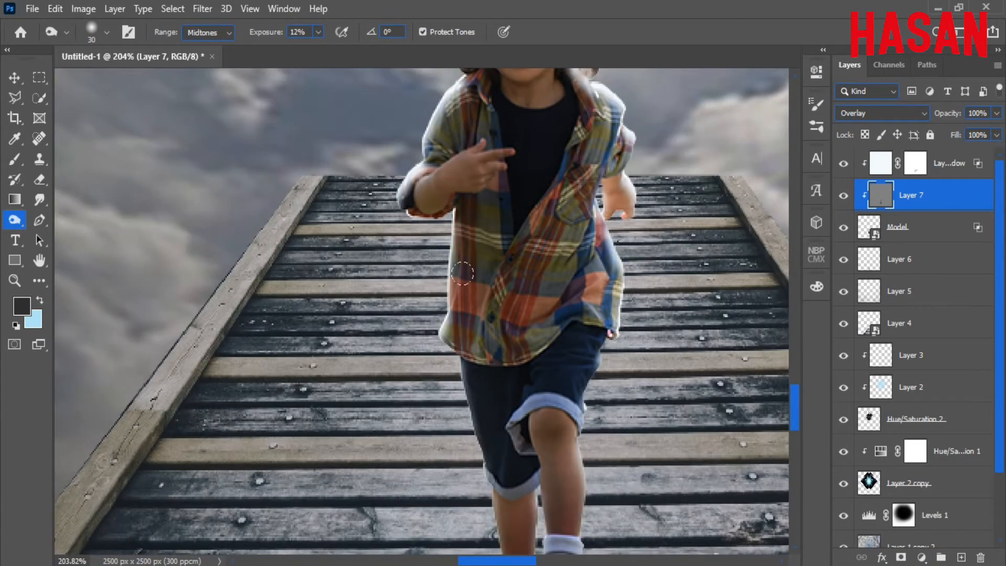
drag(462, 273, 528, 254)
drag(624, 380, 576, 304)
drag(538, 279, 583, 250)
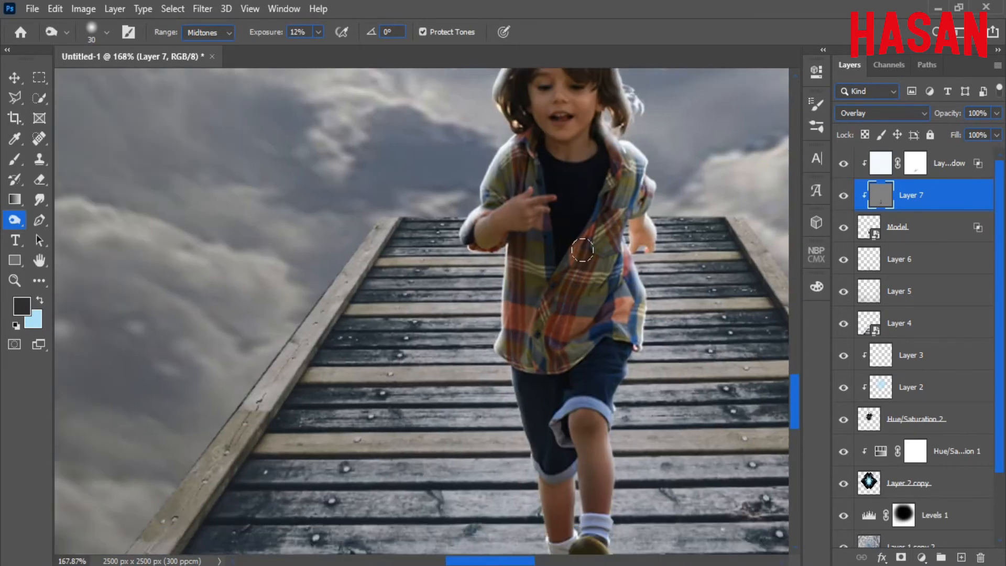
drag(578, 365, 530, 235)
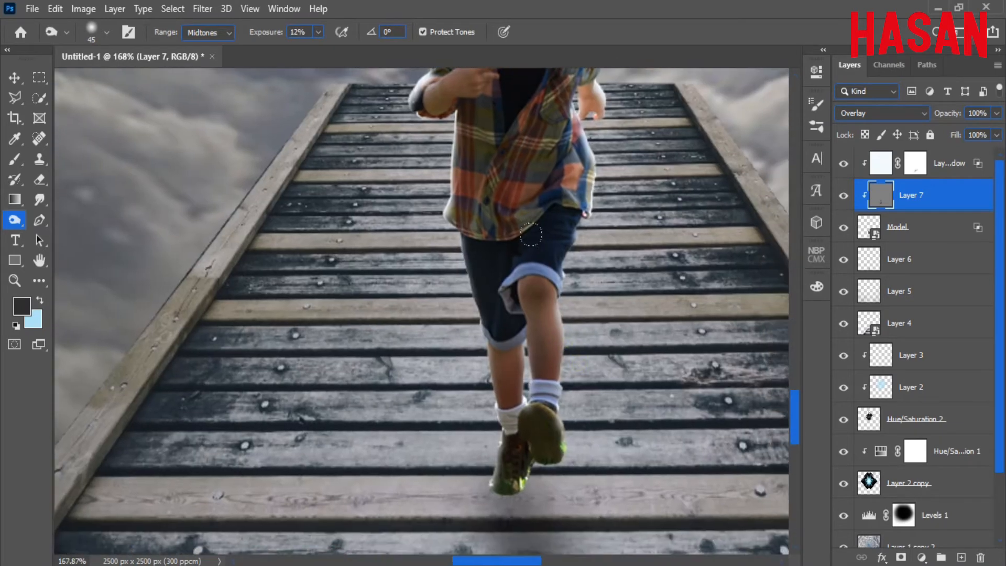
drag(552, 467, 634, 472)
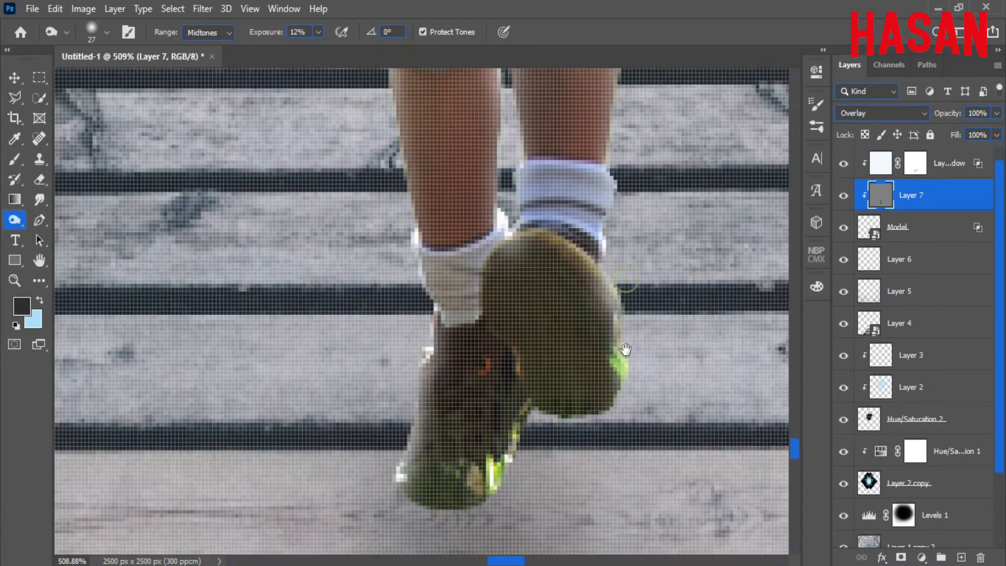
drag(626, 352, 573, 361)
drag(573, 362, 522, 343)
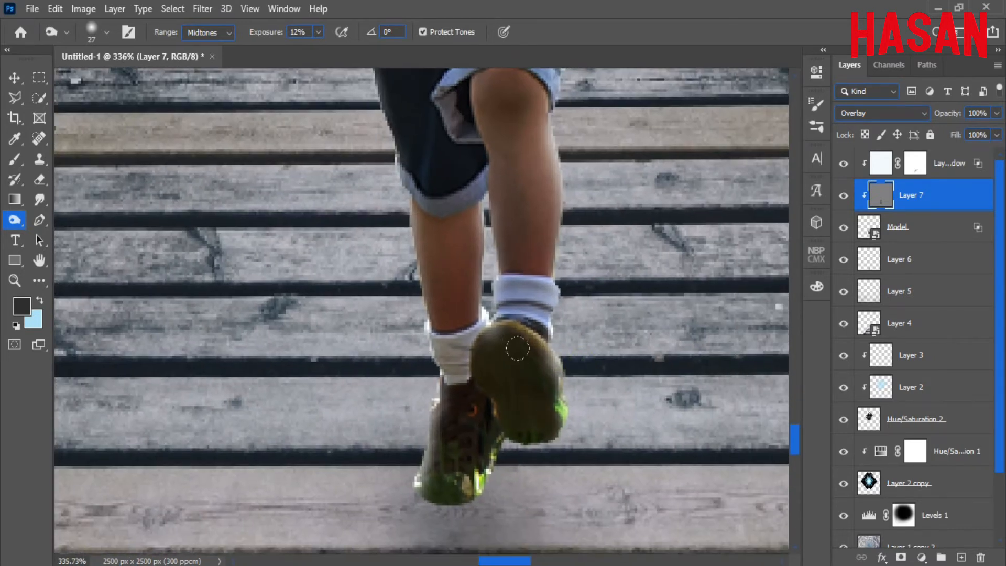
key(4)
key(9)
mouse_move(478, 402)
mouse_down()
mouse_move(536, 334)
mouse_move(579, 312)
mouse_up()
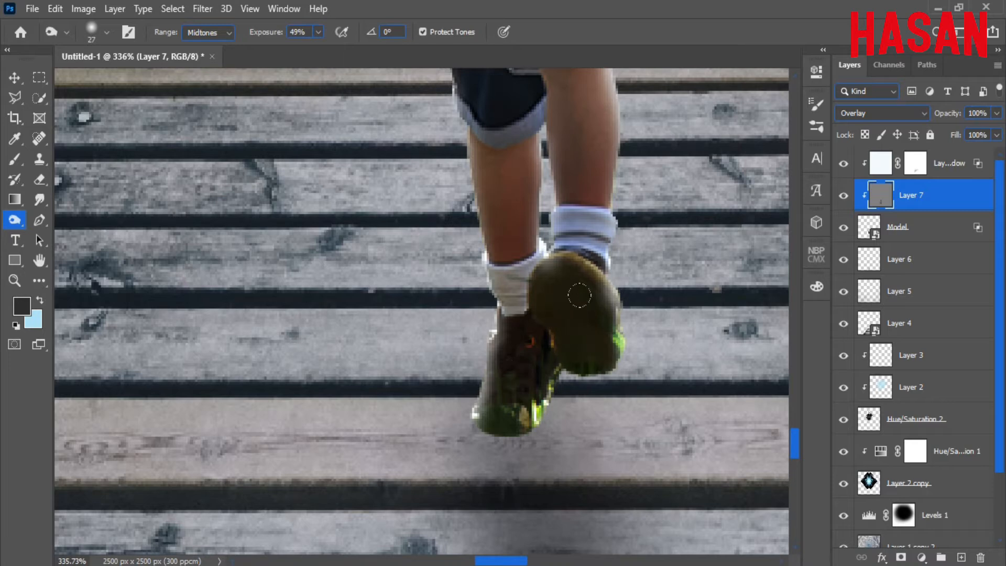
key(ctrl+0)
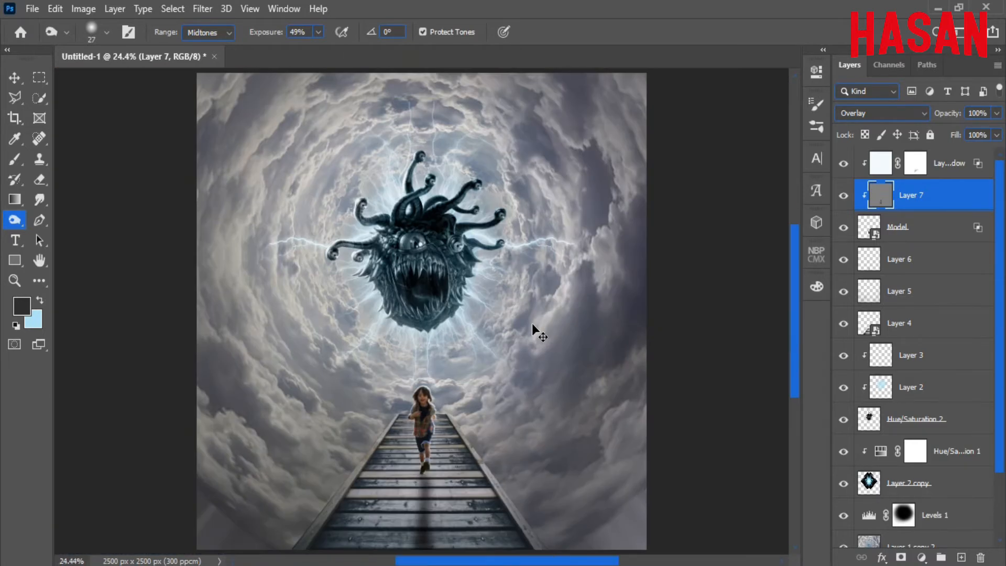
Select the Hue/Saturation 2 layer as the place to insert the texture.
key(v)
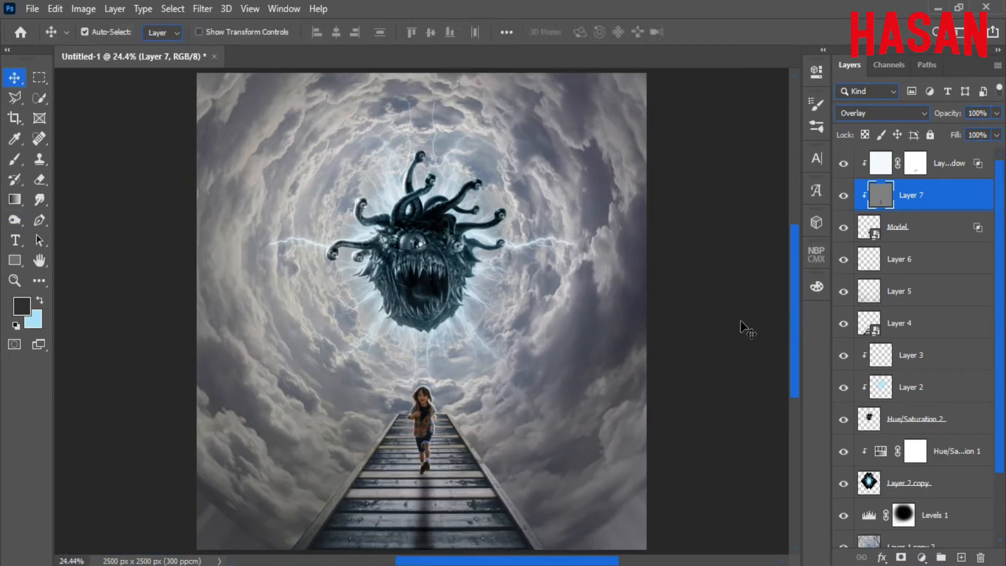
click(479, 415)
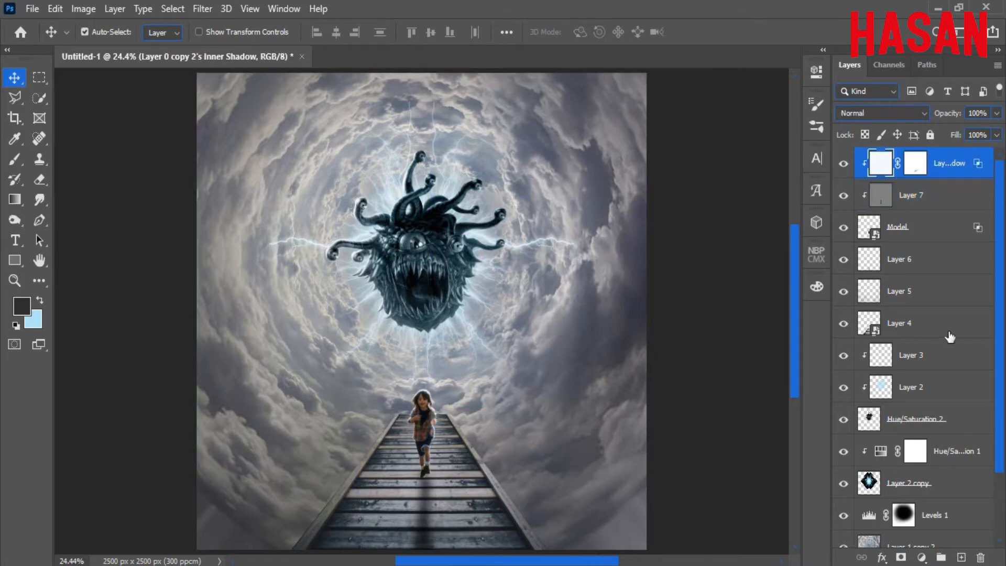
scroll(950, 337, down, 1)
click(937, 386)
Copy the blue grunge texture from pngegg (5).png into the composition as a new layer.
mouse_move(532, 563)
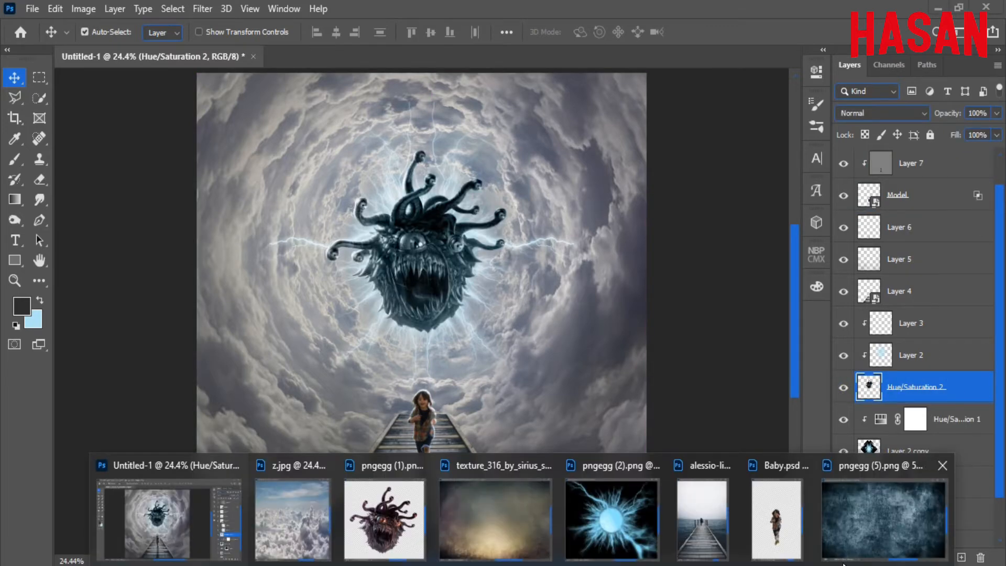
click(852, 543)
drag(656, 76, 830, 54)
drag(788, 191, 414, 283)
click(901, 51)
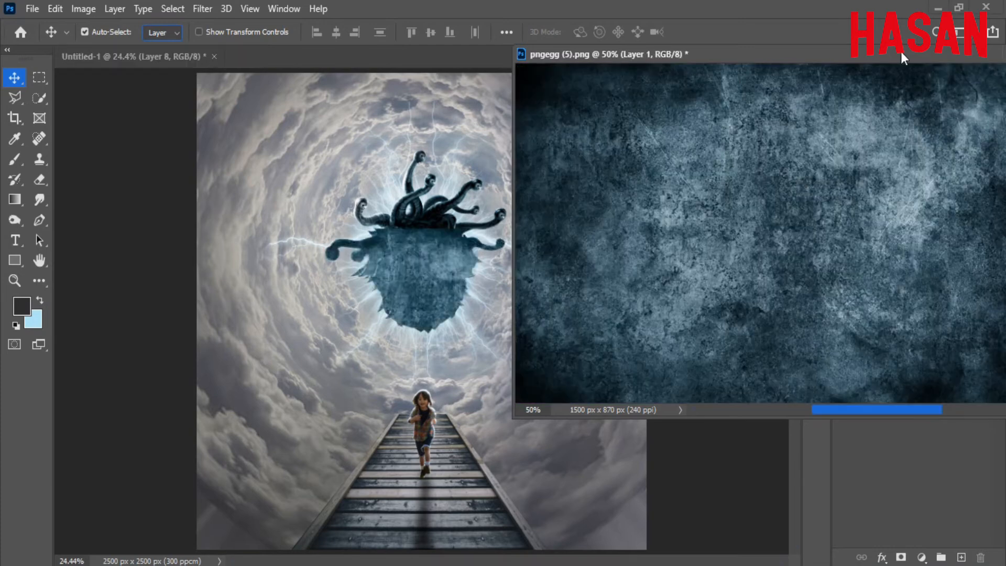
drag(901, 51, 646, 128)
click(757, 130)
Scale the texture to about half size and position it over the monster's body.
key(ctrl+t)
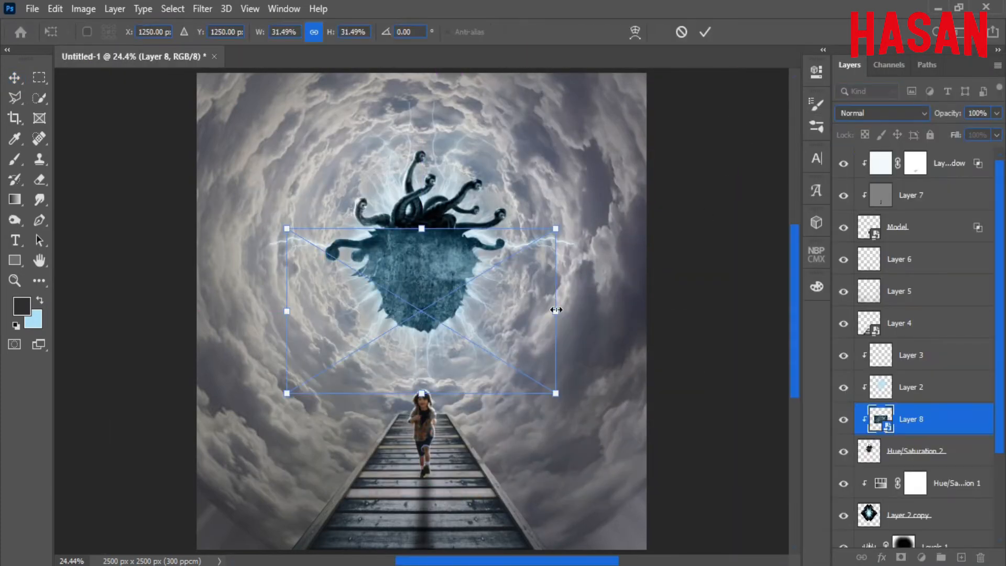
drag(557, 310, 628, 288)
drag(499, 281, 495, 217)
drag(445, 269, 594, 329)
drag(529, 215, 529, 241)
drag(552, 178, 549, 297)
click(706, 32)
Blend the texture as Soft Light at 60% opacity and fit the canvas on screen.
click(915, 113)
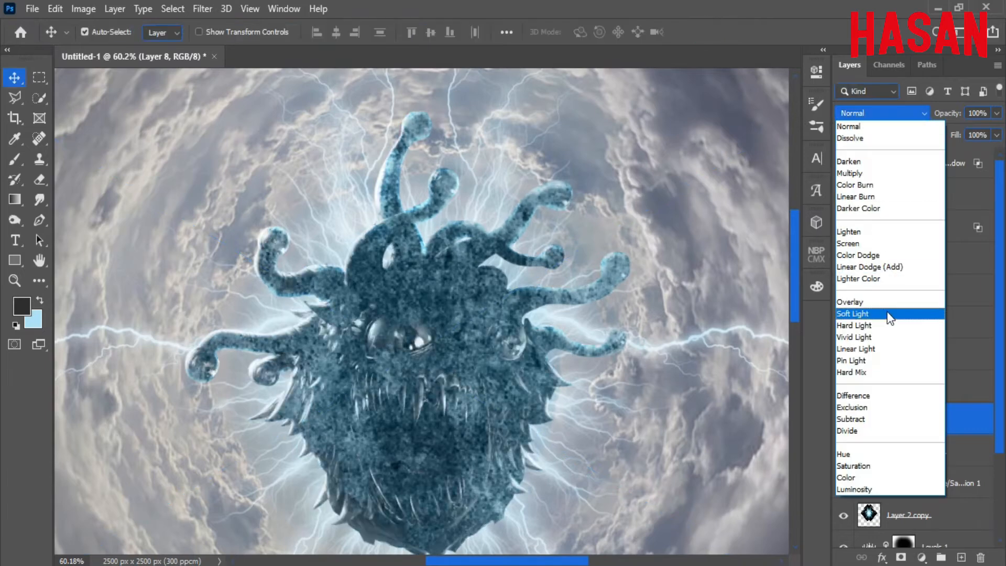
click(907, 316)
drag(953, 118, 922, 120)
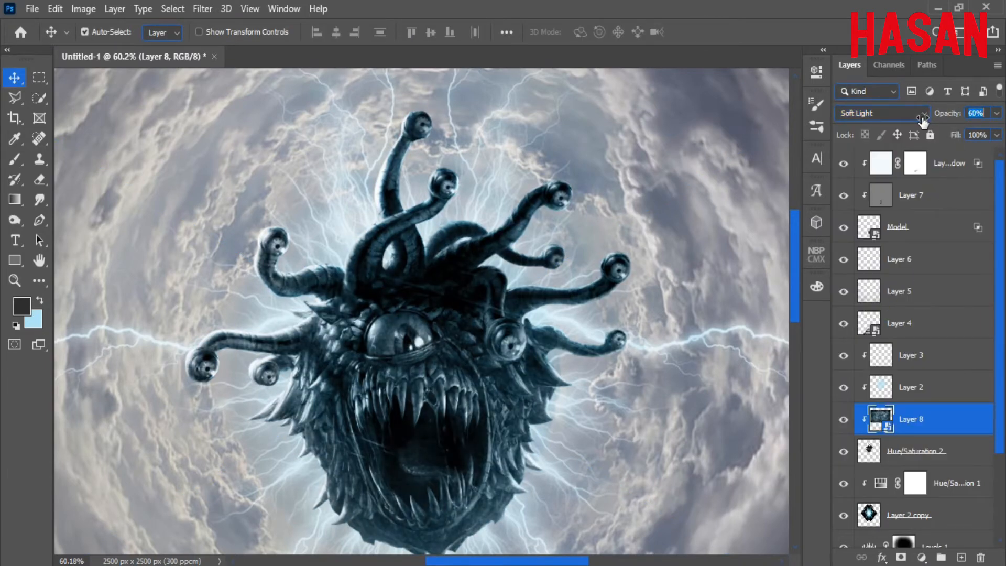
key(ctrl+minus)
key(ctrl+minus)
key(ctrl+minus)
key(ctrl+minus)
key(ctrl+minus)
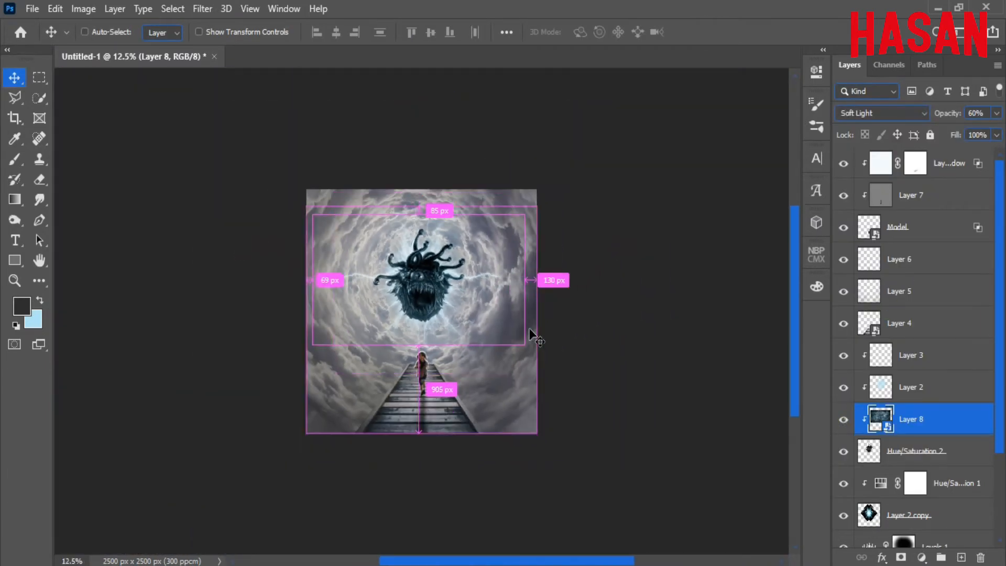
key(ctrl+0)
click(950, 167)
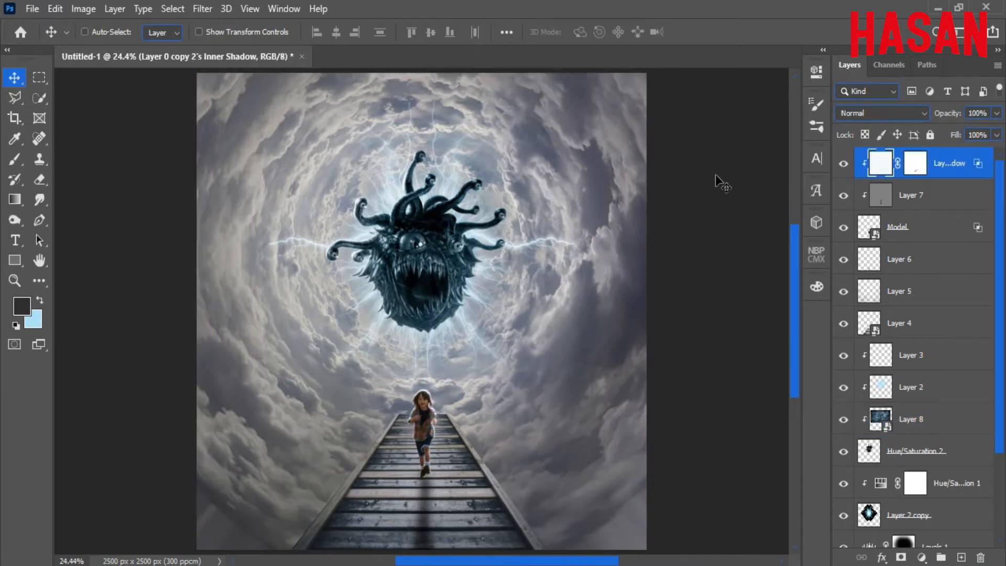
Add a Gradient Map adjustment using the purple-to-cyan SG Duotone 09 preset.
click(926, 559)
click(917, 537)
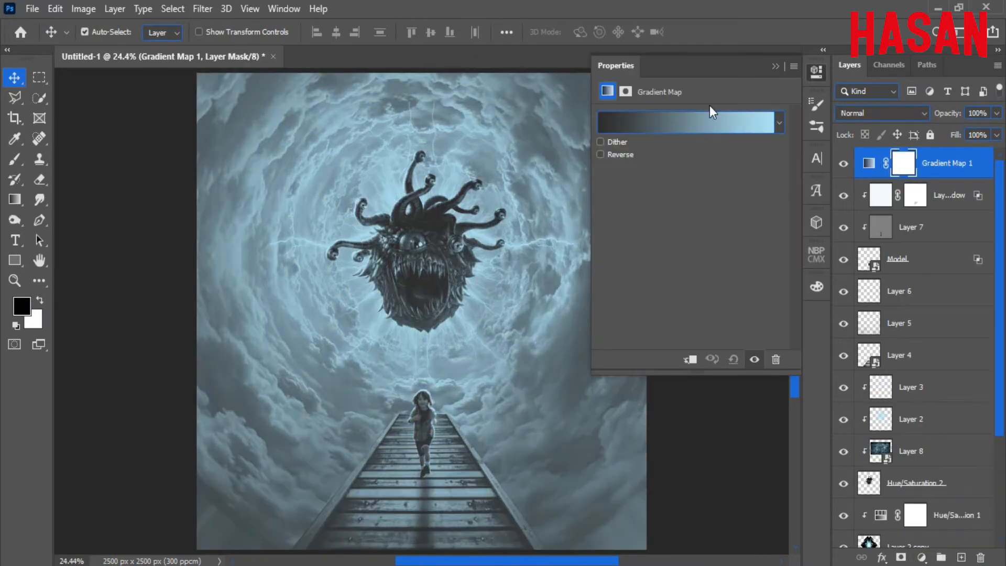
click(703, 125)
scroll(703, 125, down, 5)
click(621, 178)
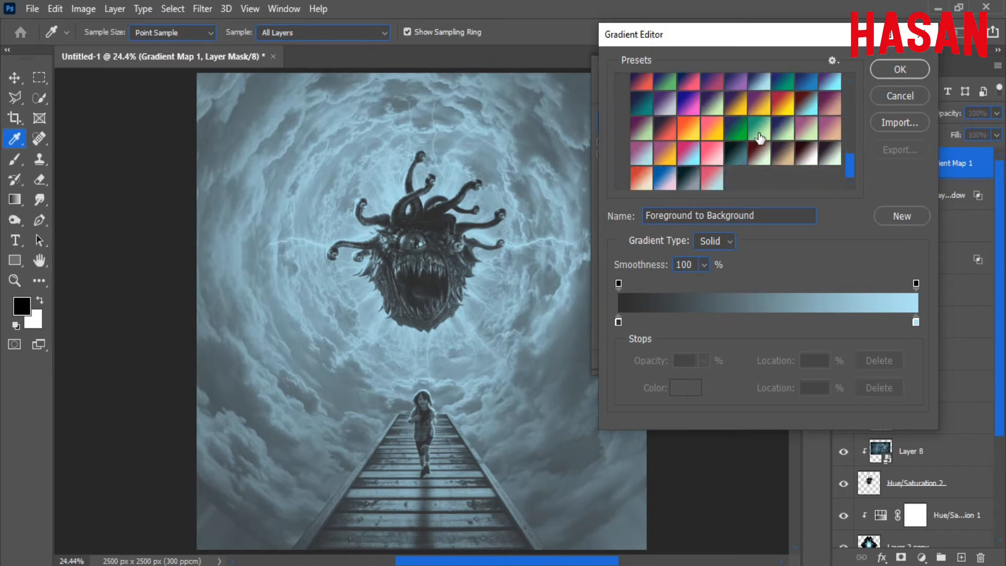
click(832, 101)
click(900, 69)
Blend the gradient map as Soft Light with its Fill lowered to 31%.
key(v)
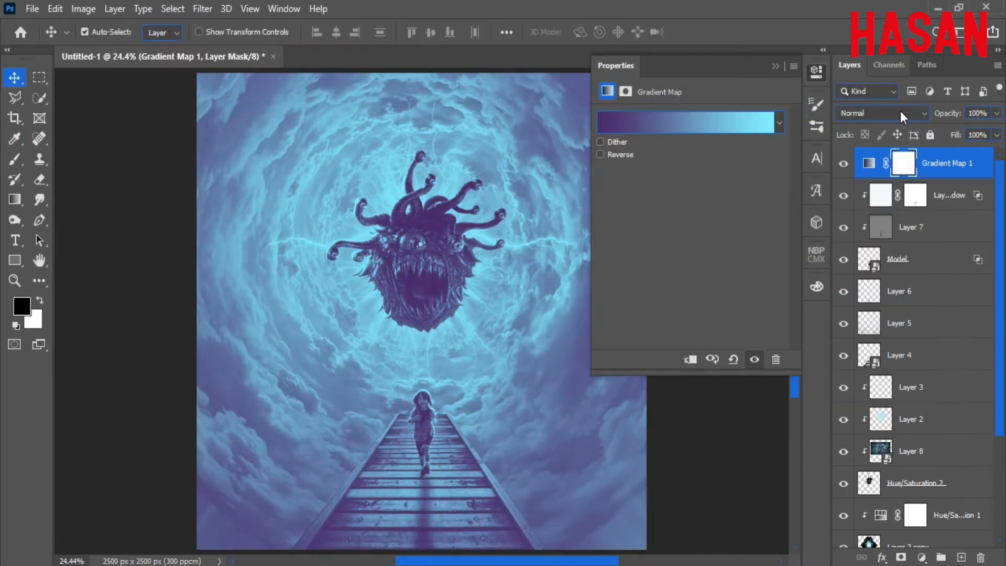
click(900, 112)
click(882, 313)
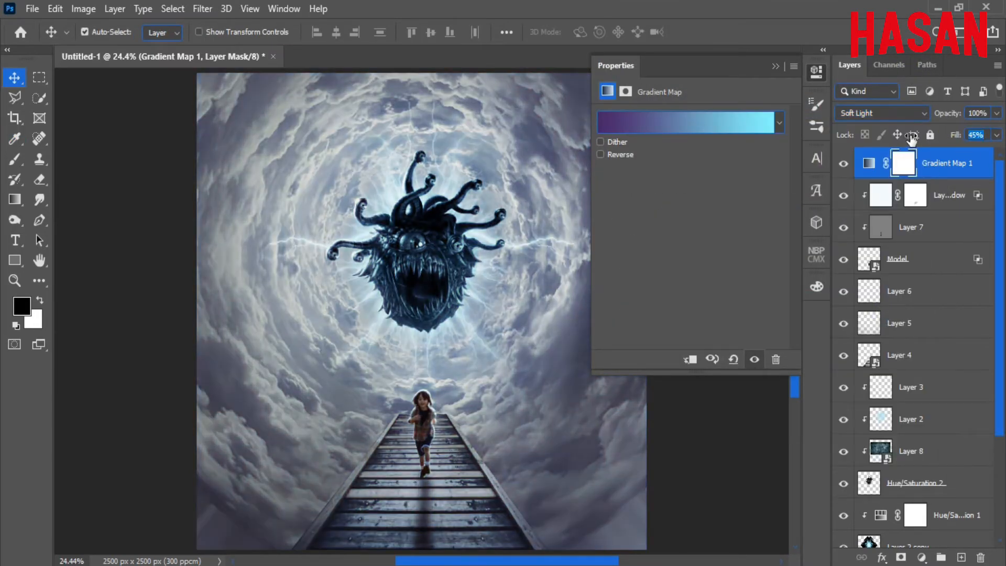
click(978, 136)
drag(947, 113, 907, 138)
click(845, 163)
click(845, 163)
click(776, 66)
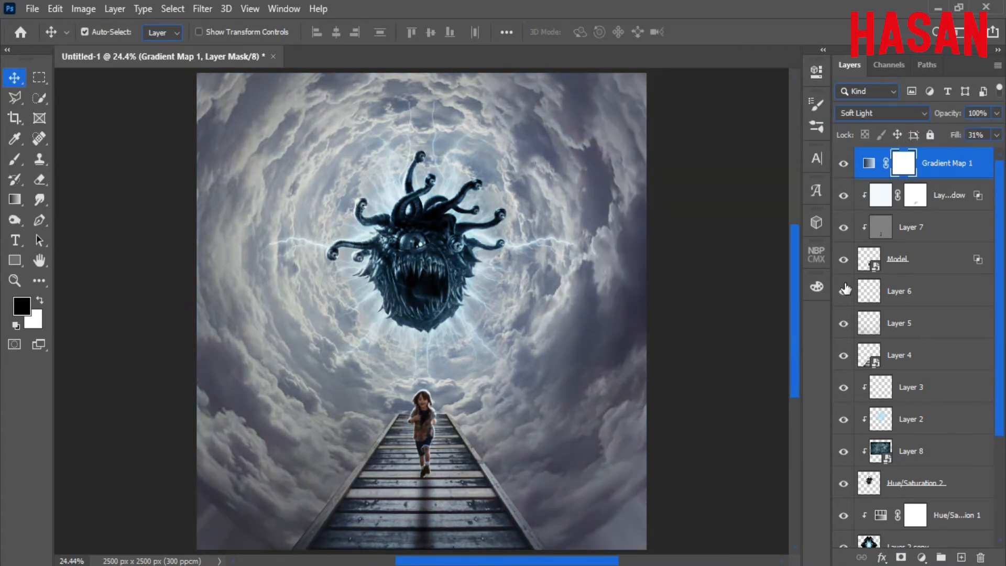
click(922, 557)
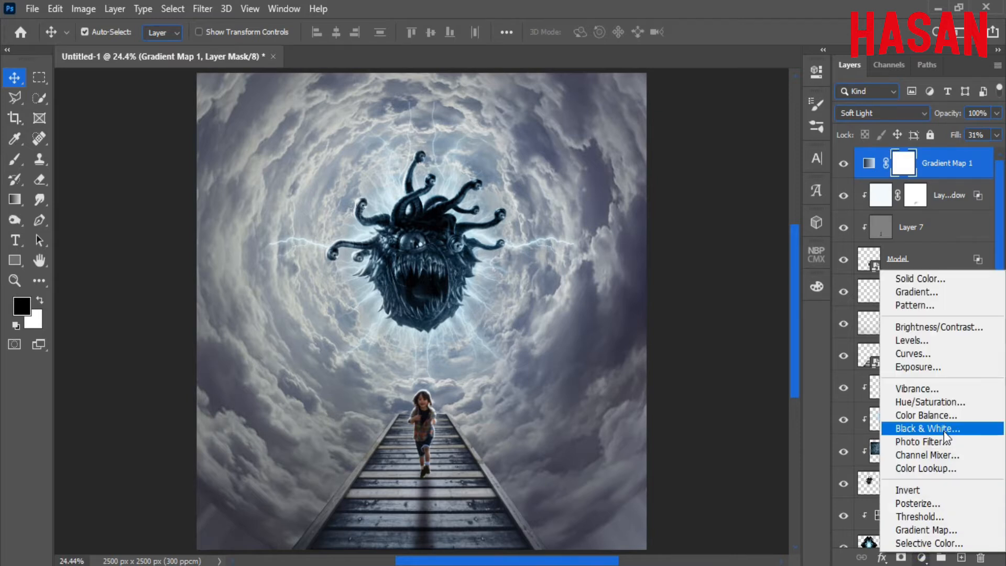
Add a Color Balance adjustment and push the midtones slightly toward blue.
click(936, 415)
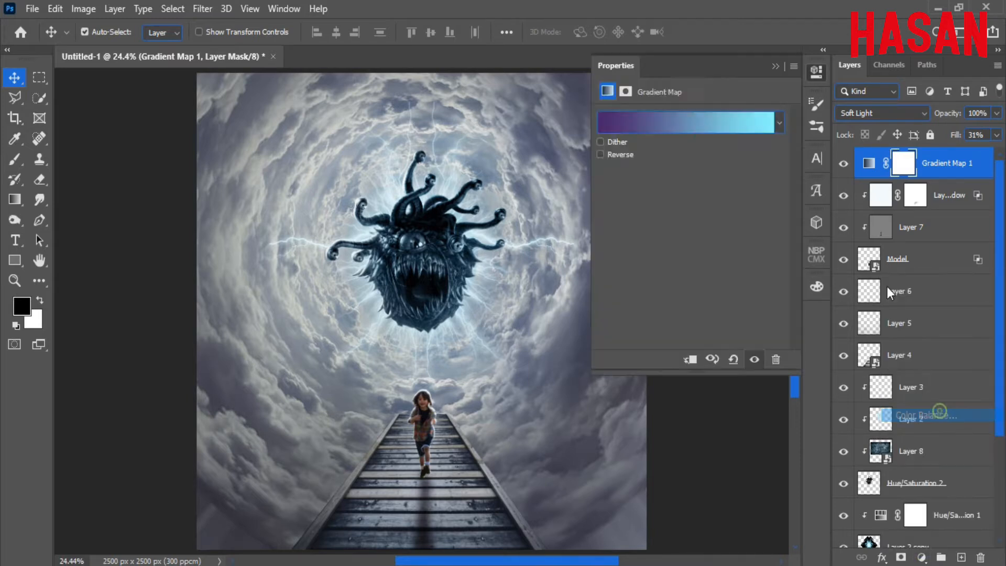
mouse_move(672, 204)
mouse_down()
mouse_move(662, 208)
mouse_move(675, 211)
mouse_up()
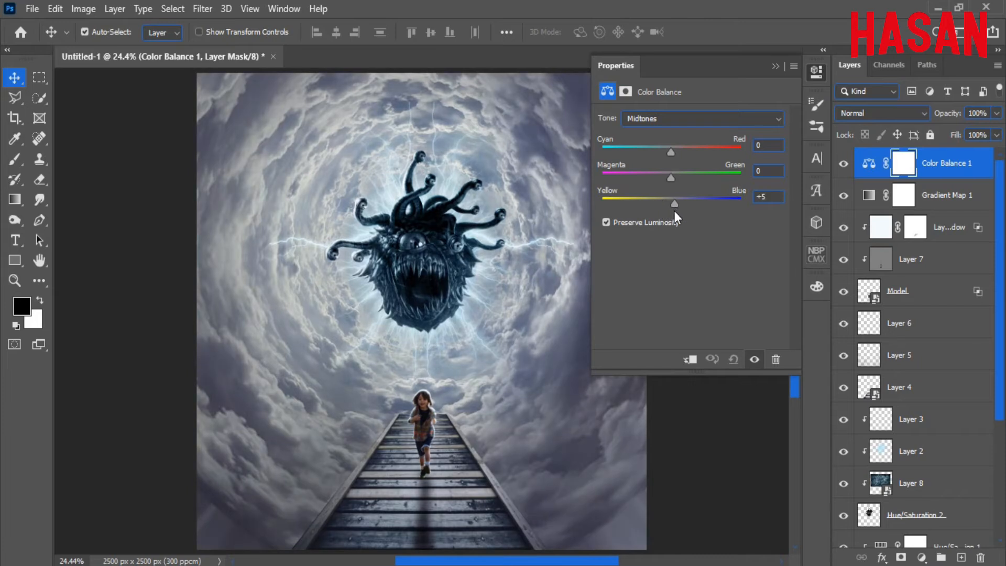
drag(672, 153, 666, 156)
Set the highlights to Blue +2 with a slight shift toward red.
click(757, 116)
click(749, 152)
click(671, 203)
drag(674, 209, 672, 209)
drag(671, 151, 674, 156)
Balance the shadows to Cyan -4, Magenta -1, Blue +3.
click(697, 119)
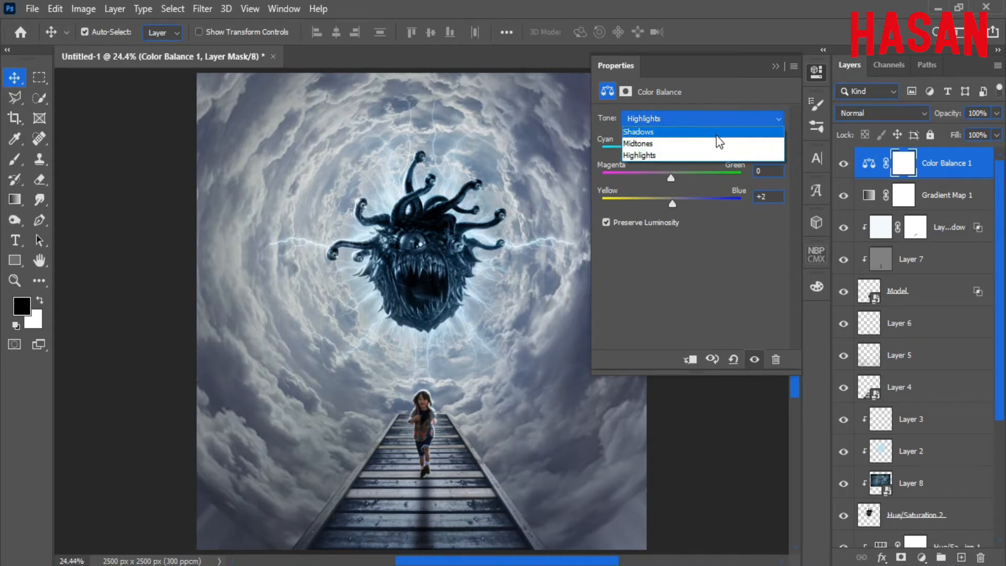
click(682, 128)
mouse_move(678, 209)
mouse_down()
mouse_move(663, 205)
mouse_move(673, 205)
mouse_up()
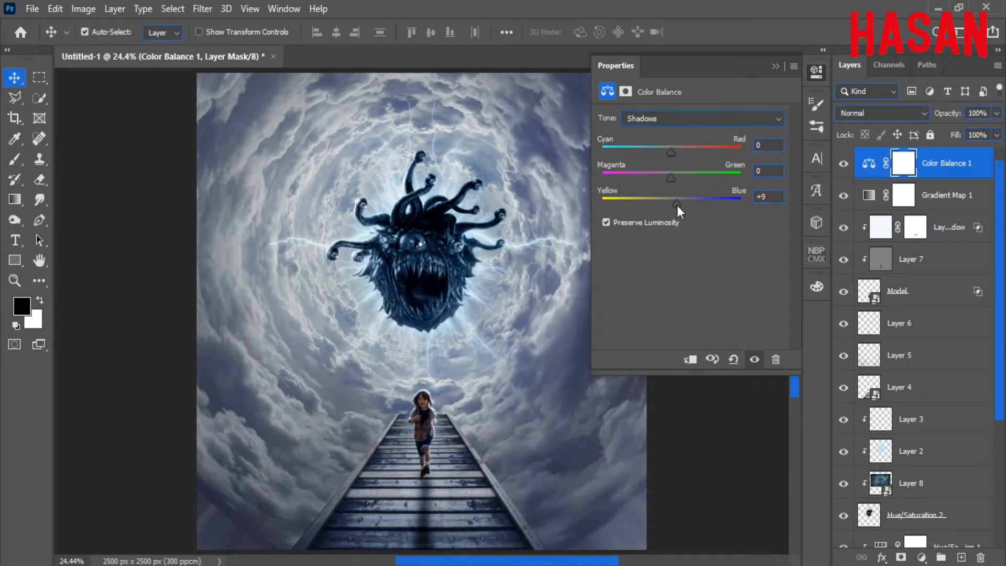
click(673, 153)
drag(675, 153, 669, 157)
drag(671, 204, 671, 180)
click(777, 66)
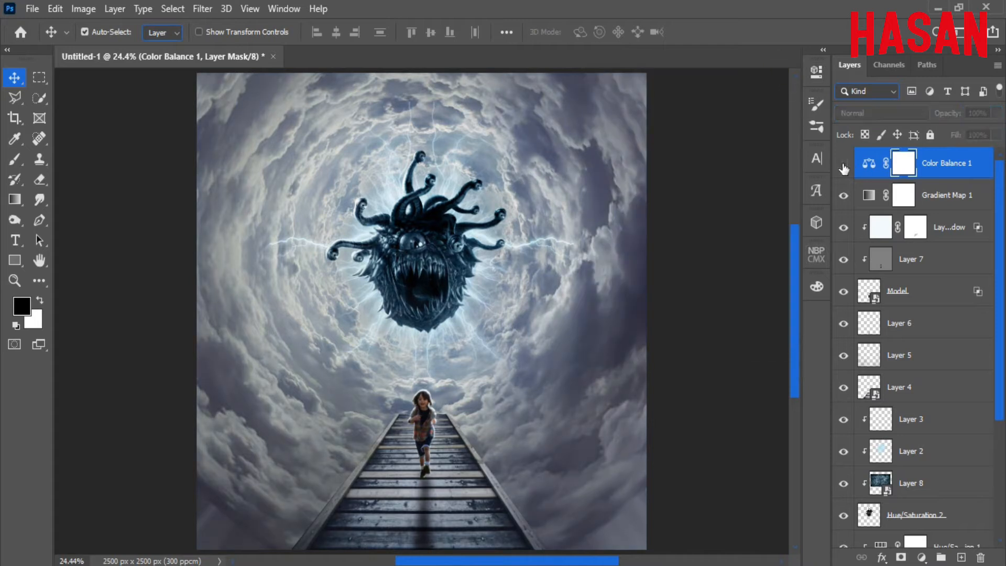
Add a Curves adjustment and bend the Blue curve, lowering highlights and lifting shadows.
click(922, 557)
click(929, 357)
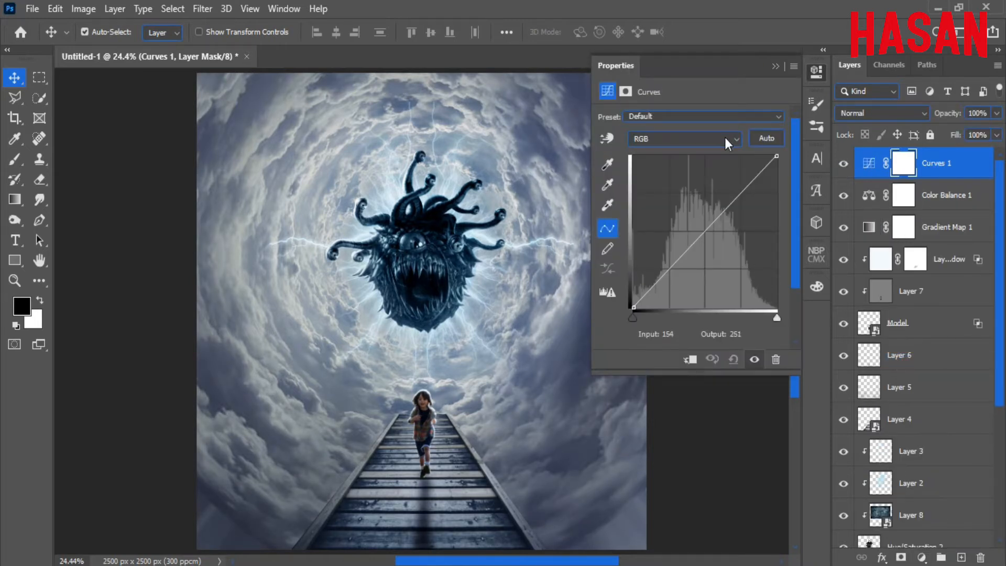
click(734, 138)
click(712, 187)
drag(777, 157, 788, 177)
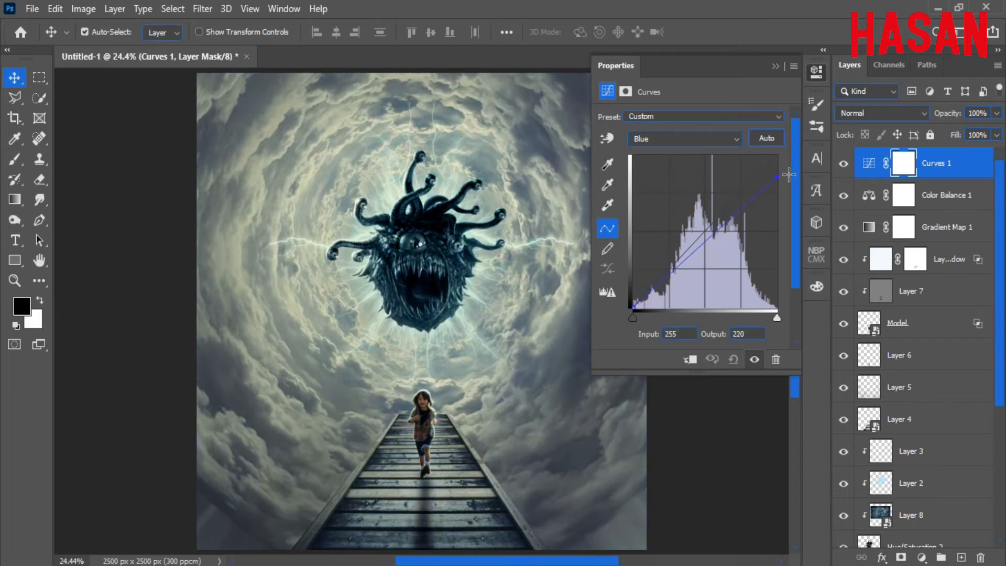
drag(632, 307, 628, 295)
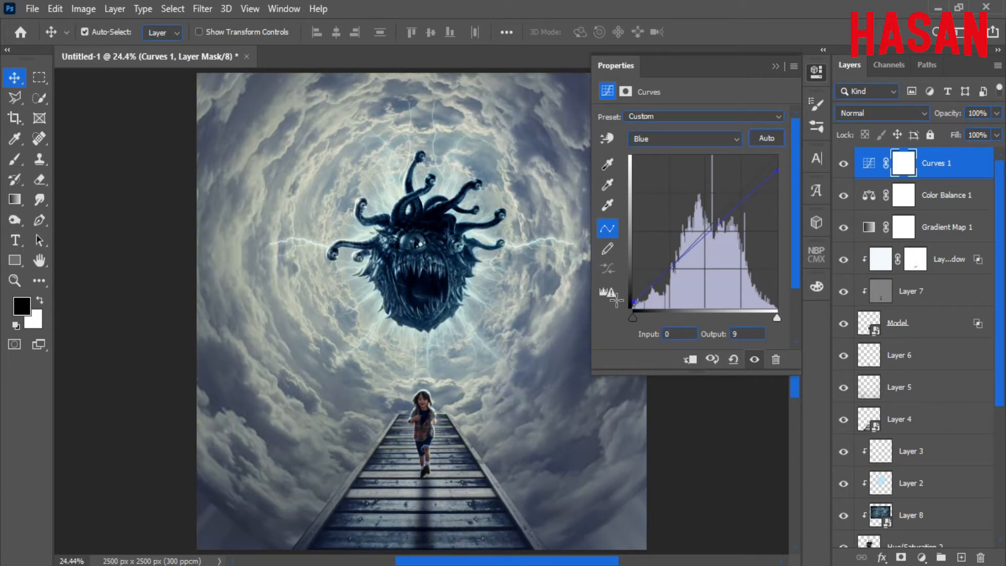
drag(777, 170, 781, 165)
Edit the Red curve to boost red highlights and pull red midtones down slightly.
click(735, 139)
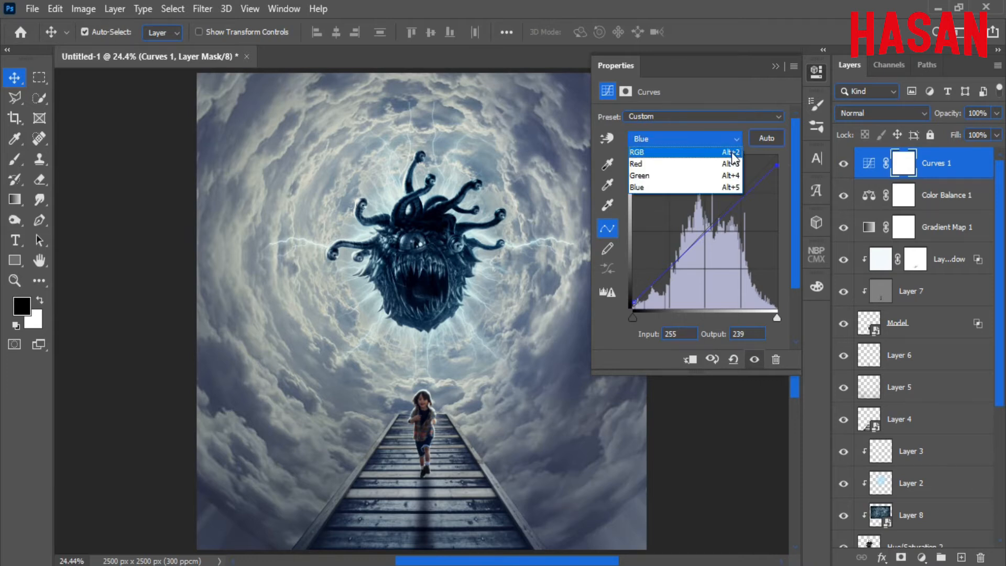
click(728, 163)
mouse_move(777, 155)
mouse_down()
mouse_move(766, 153)
mouse_move(793, 165)
mouse_up()
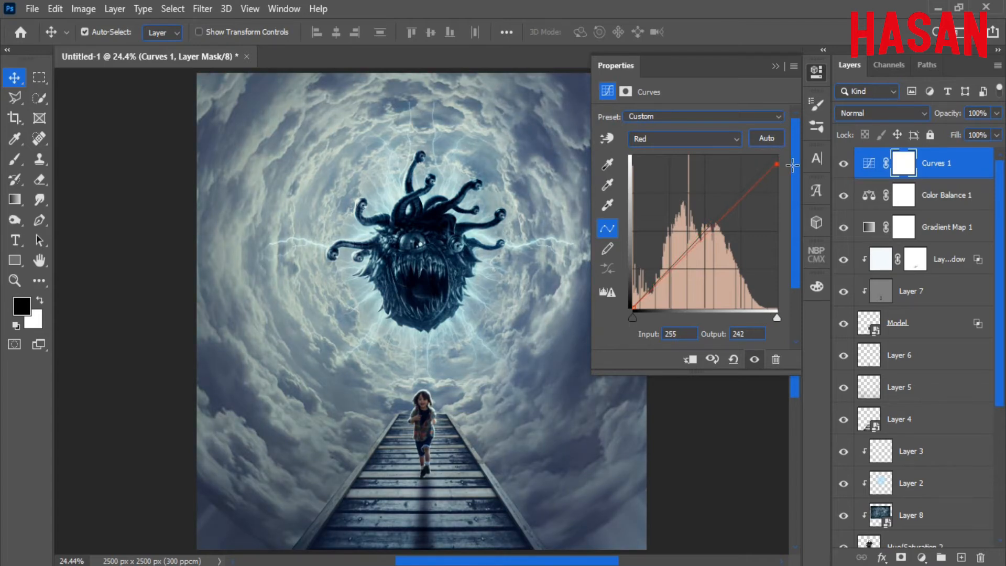
click(631, 308)
drag(708, 229, 700, 237)
Shape the RGB curve with shadow and midtone anchors to gently brighten the upper tones.
click(732, 140)
click(731, 151)
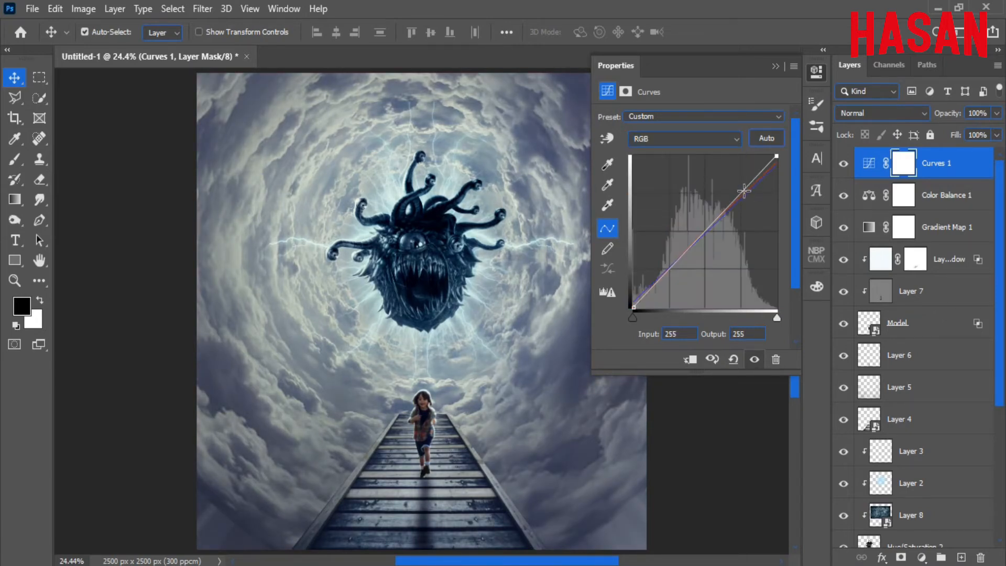
drag(744, 191, 741, 187)
click(671, 268)
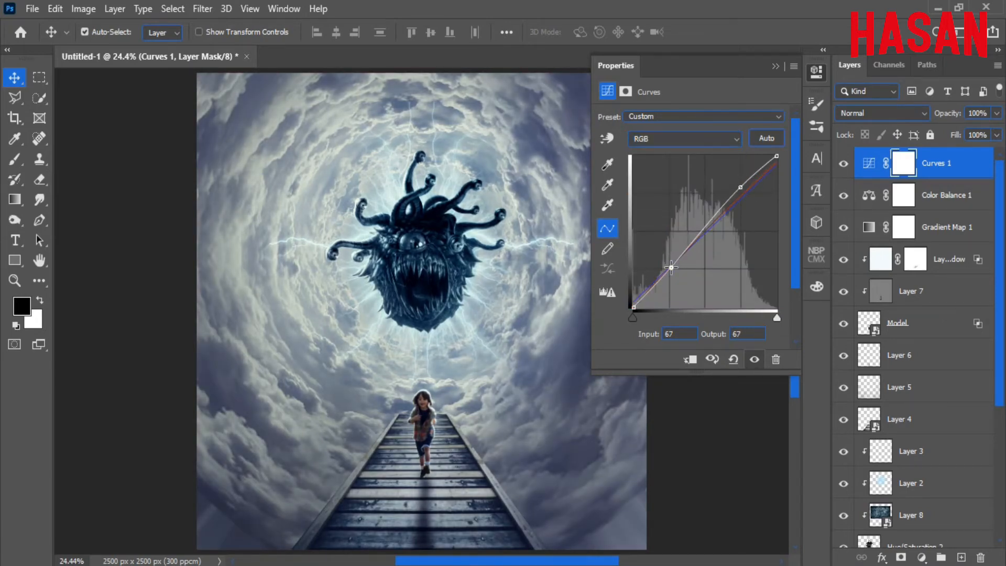
click(845, 167)
click(845, 166)
drag(740, 188, 741, 189)
click(707, 229)
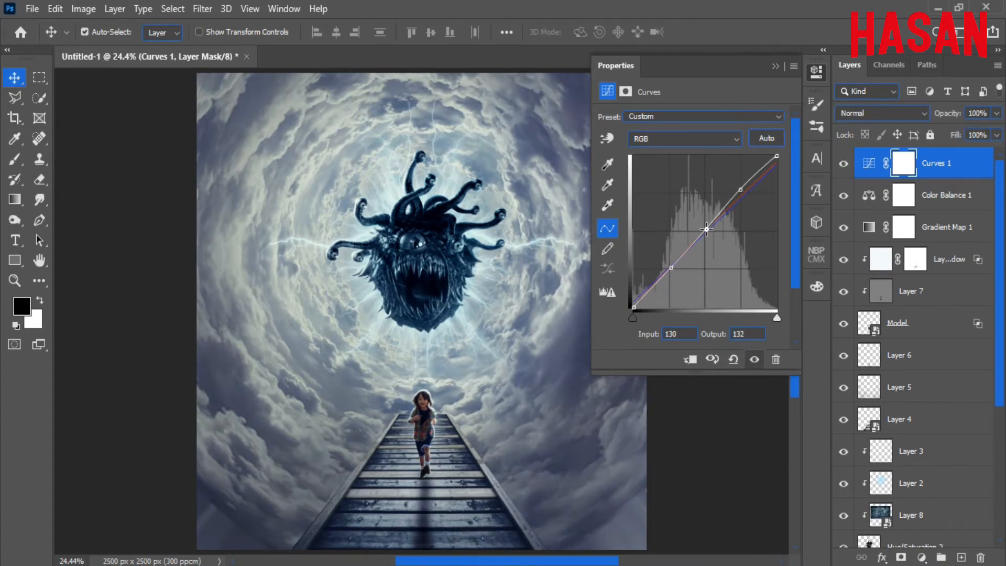
drag(633, 307, 611, 306)
click(776, 65)
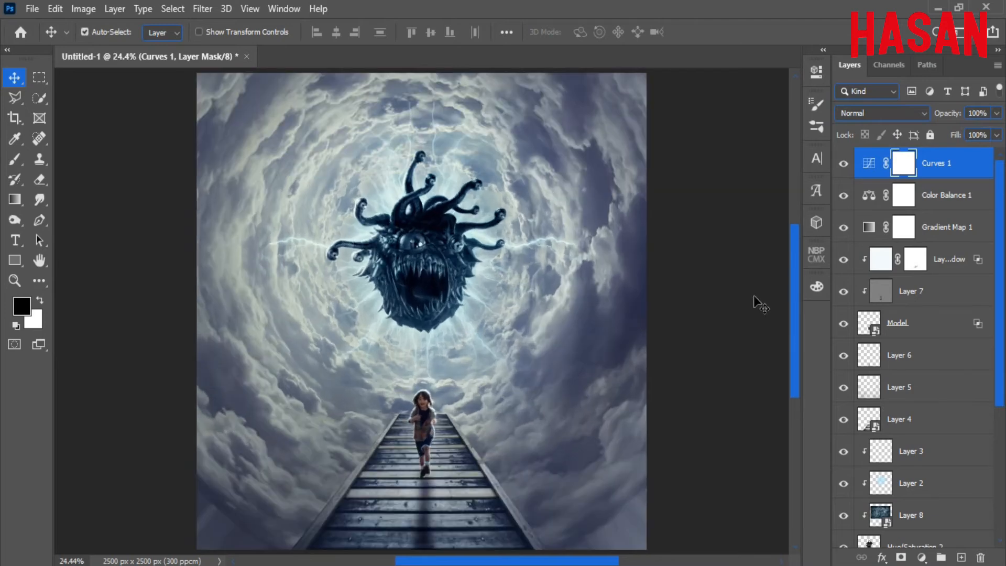
Add a Photo Filter adjustment set to the Cyan filter.
click(922, 557)
click(950, 444)
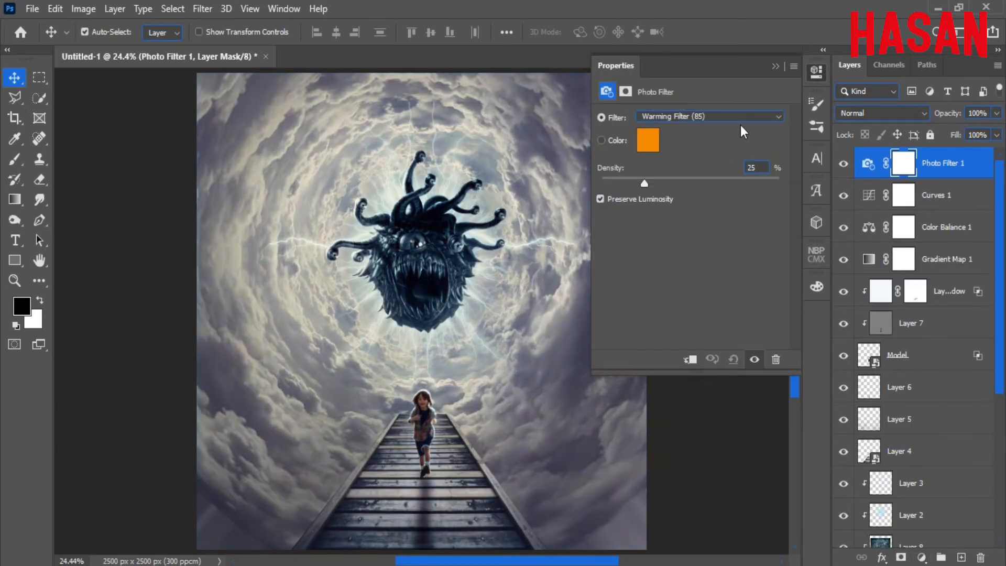
click(739, 117)
click(739, 254)
click(763, 117)
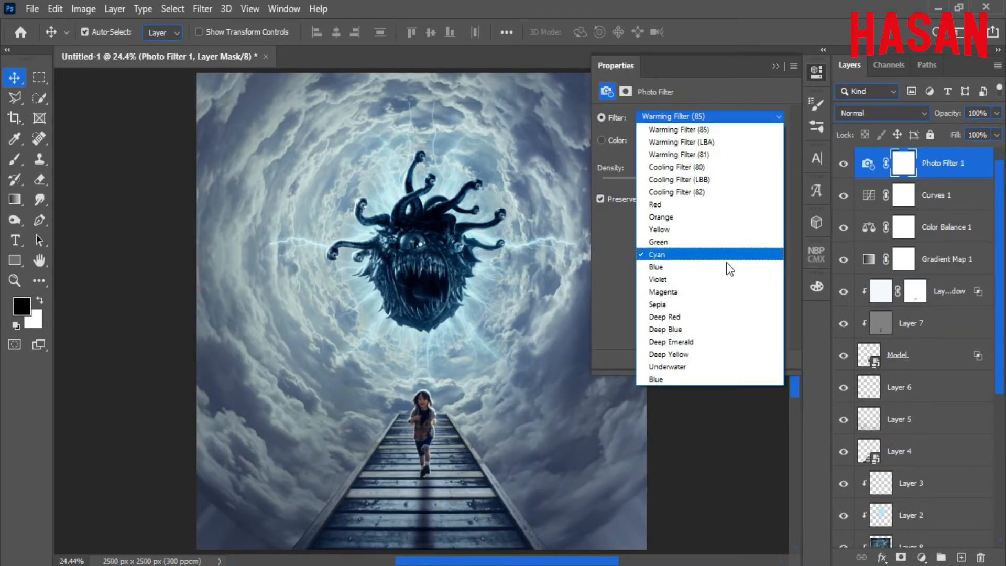
click(723, 266)
click(766, 119)
click(729, 253)
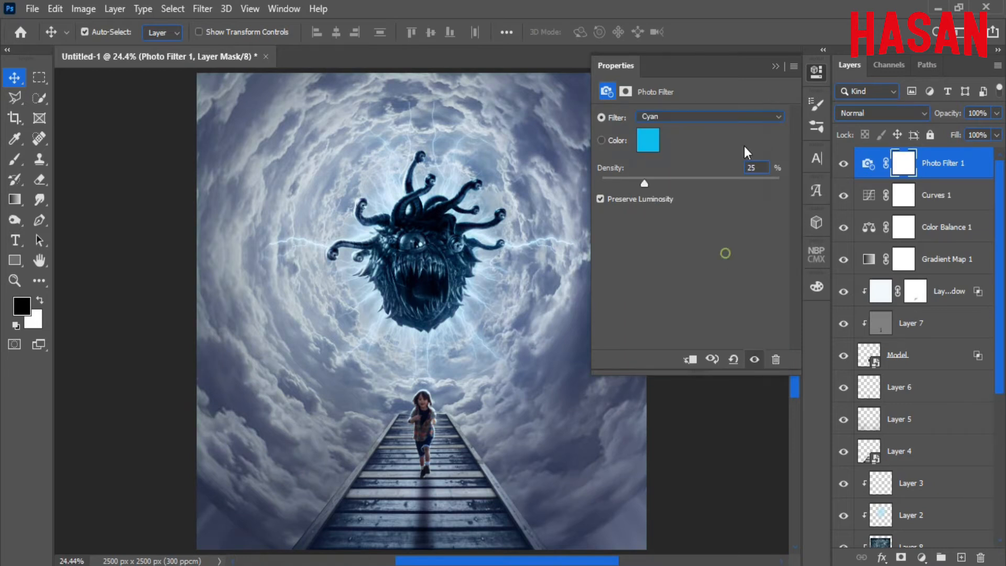
Fade the photo filter layer to 20% opacity.
click(776, 66)
drag(948, 114, 895, 126)
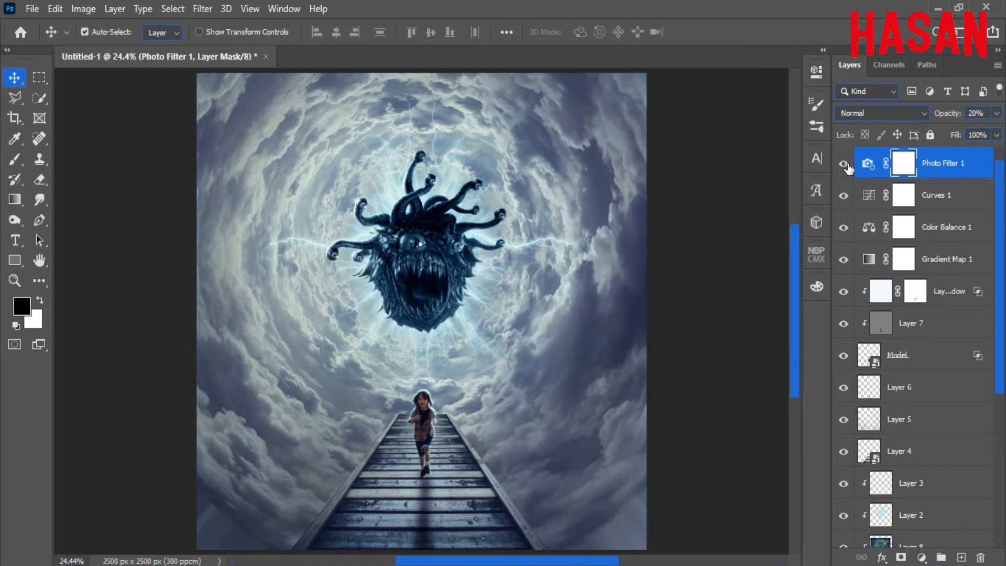
click(921, 558)
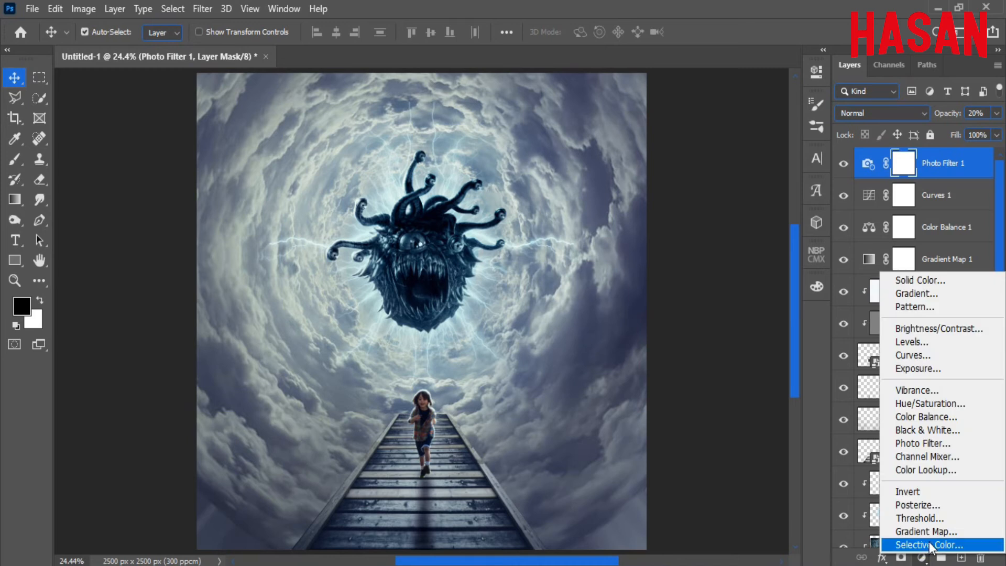
Add a Selective Color adjustment and tune the Cyans' magenta and black amounts.
click(912, 544)
click(763, 132)
click(757, 180)
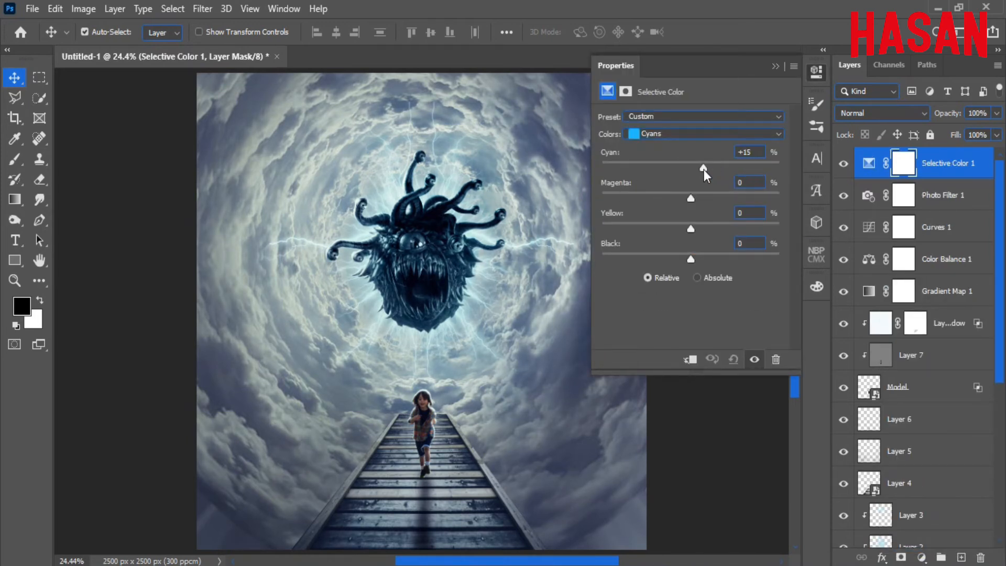
drag(652, 197, 700, 203)
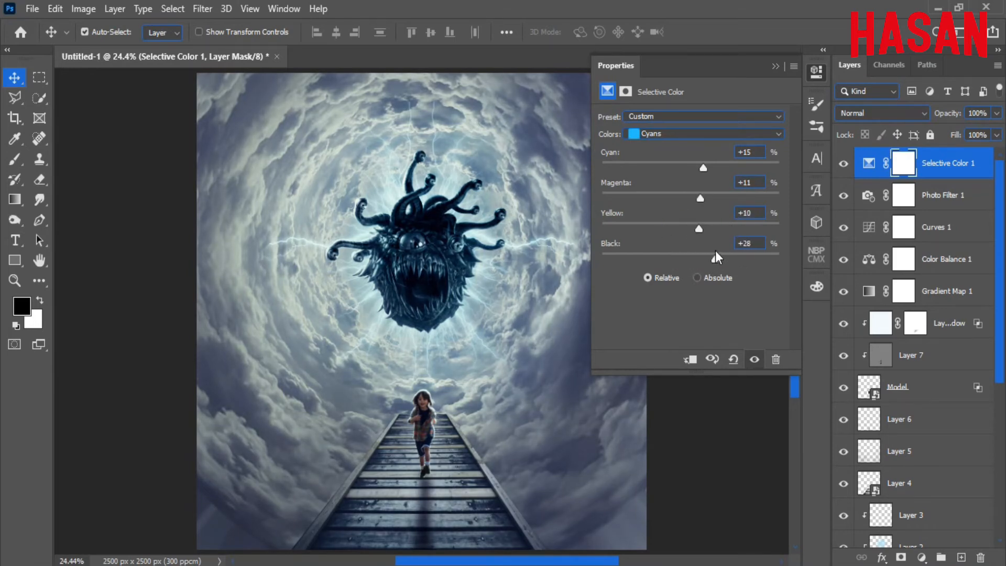
mouse_move(716, 252)
mouse_down()
mouse_move(662, 252)
mouse_move(719, 245)
mouse_up()
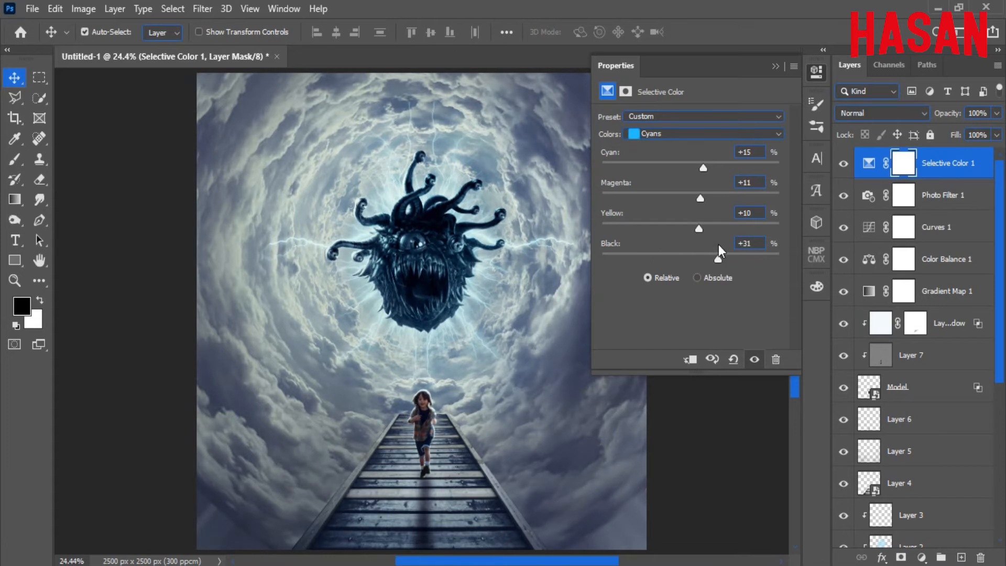
Raise cyan and lower yellow in the Blues range.
click(740, 134)
click(716, 194)
drag(685, 170, 697, 222)
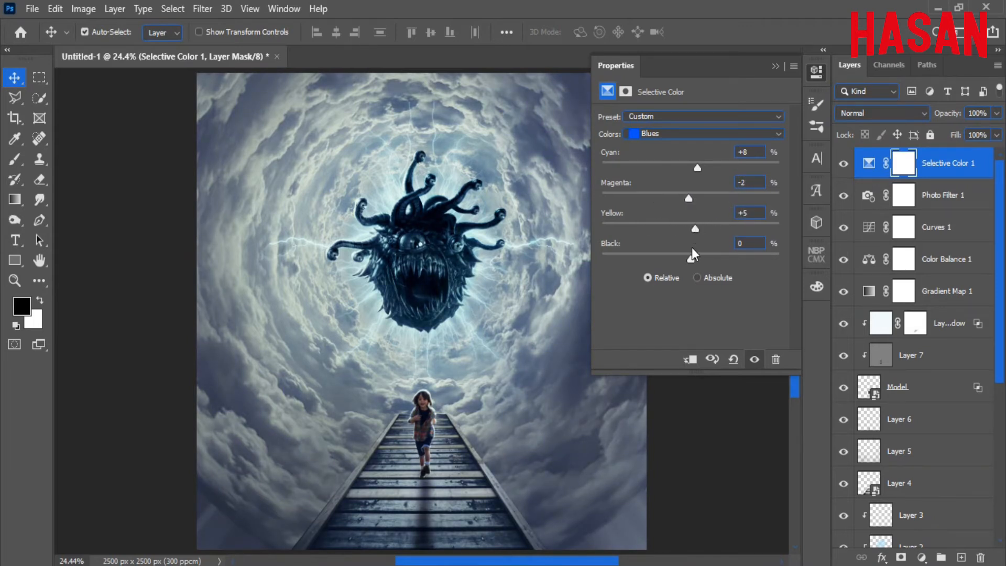
drag(691, 258, 687, 260)
Adjust the Whites range, reducing cyan, shifting magenta and lowering yellow.
click(736, 134)
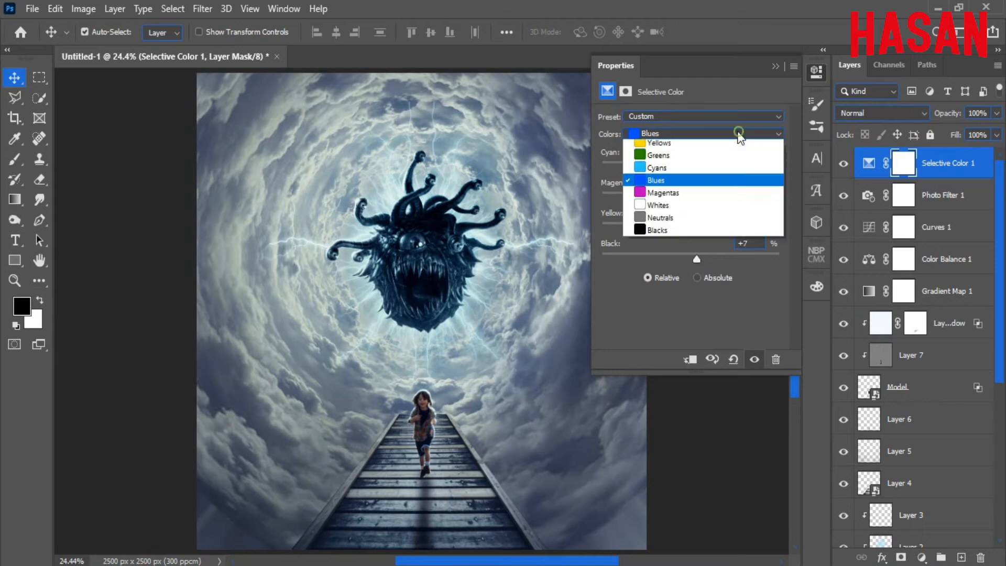
click(696, 217)
mouse_move(693, 165)
mouse_down()
mouse_move(649, 159)
mouse_move(684, 155)
mouse_move(690, 164)
mouse_up()
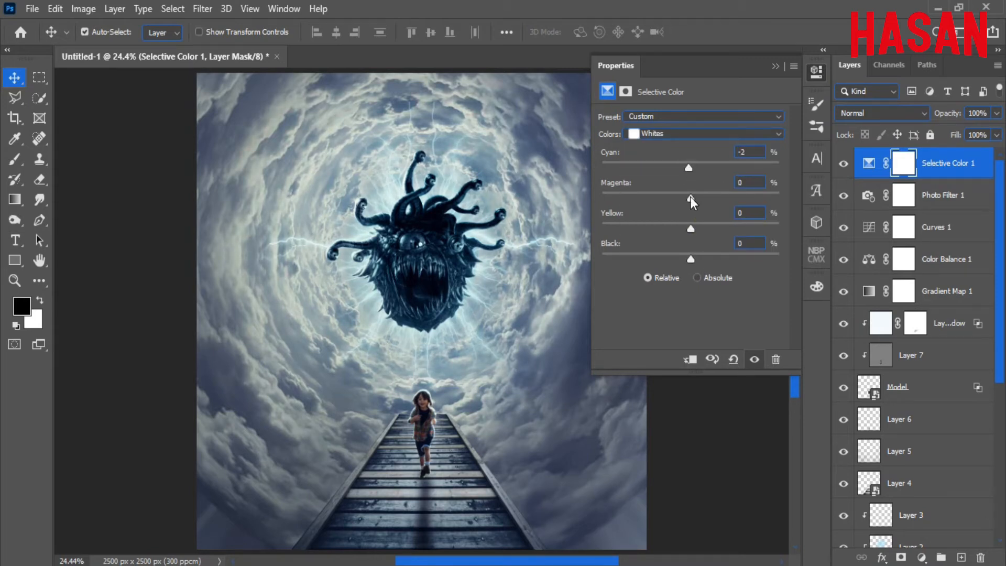
drag(671, 198, 685, 222)
mouse_move(691, 259)
mouse_down()
mouse_move(673, 261)
mouse_move(686, 260)
mouse_up()
Set the Neutrals to Cyan +1 and Black +2, comparing the effect on and off.
click(721, 134)
click(692, 241)
drag(690, 259, 695, 175)
click(844, 165)
click(844, 164)
click(776, 67)
click(841, 164)
click(841, 163)
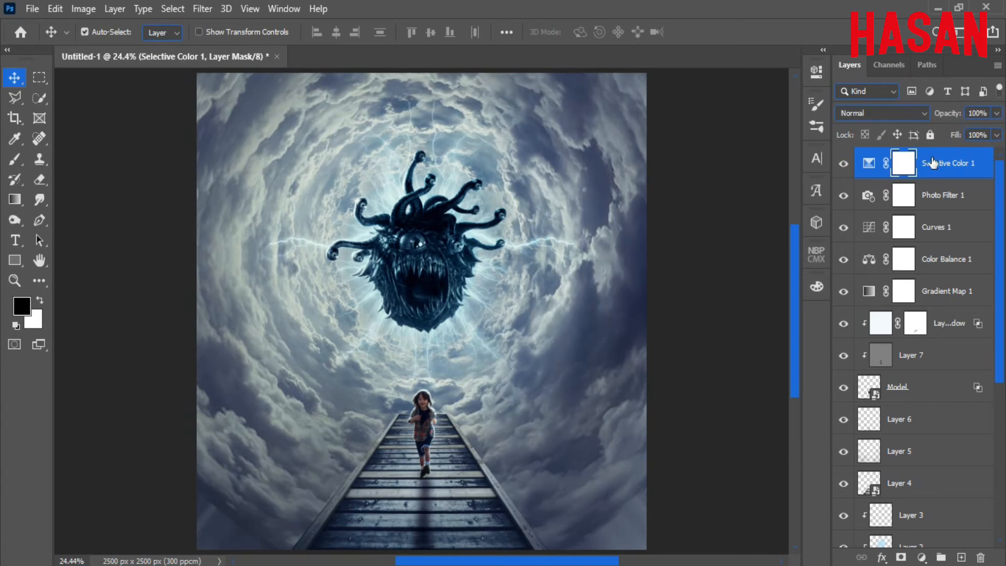
Lower the Selective Color layer to 70% opacity.
drag(953, 114, 930, 119)
click(840, 166)
click(841, 167)
Add a Color Lookup adjustment using the DropBlues.3DL 3DLUT file.
click(922, 557)
click(910, 473)
click(775, 119)
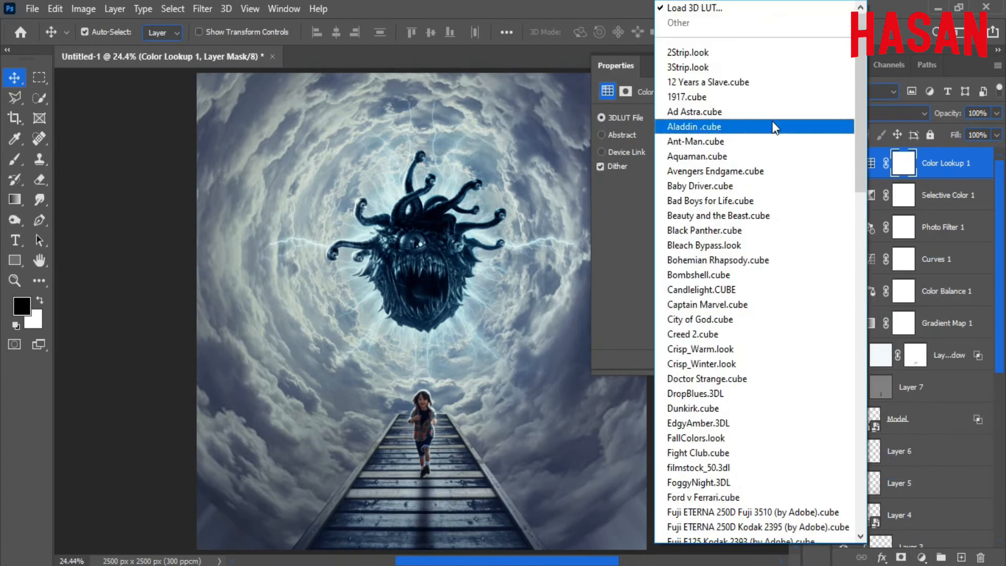
scroll(713, 260, down, 2)
click(712, 290)
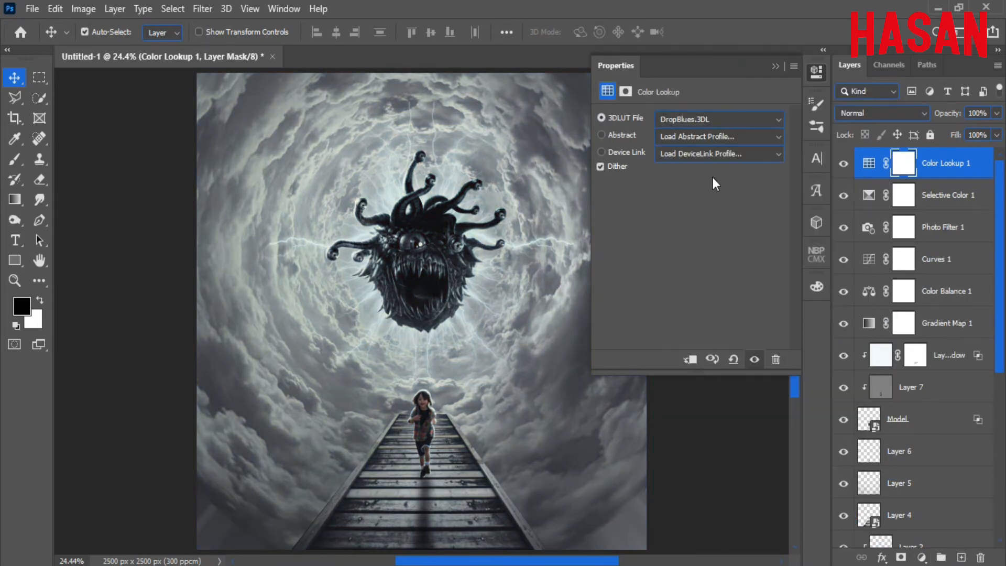
Fade the lookup to 10% opacity, toggling it to compare the result.
drag(951, 113, 883, 124)
click(845, 164)
click(846, 166)
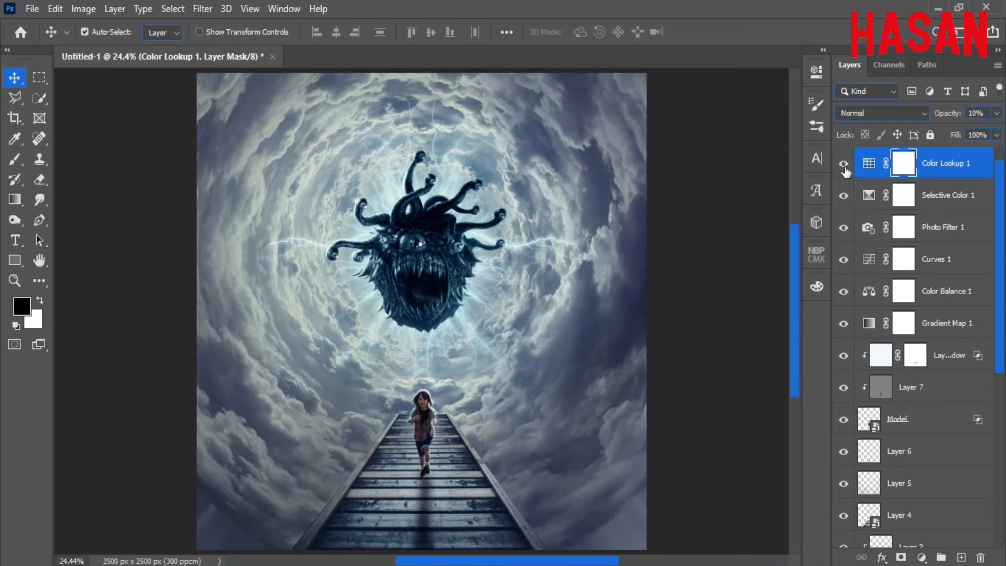
click(845, 166)
click(844, 167)
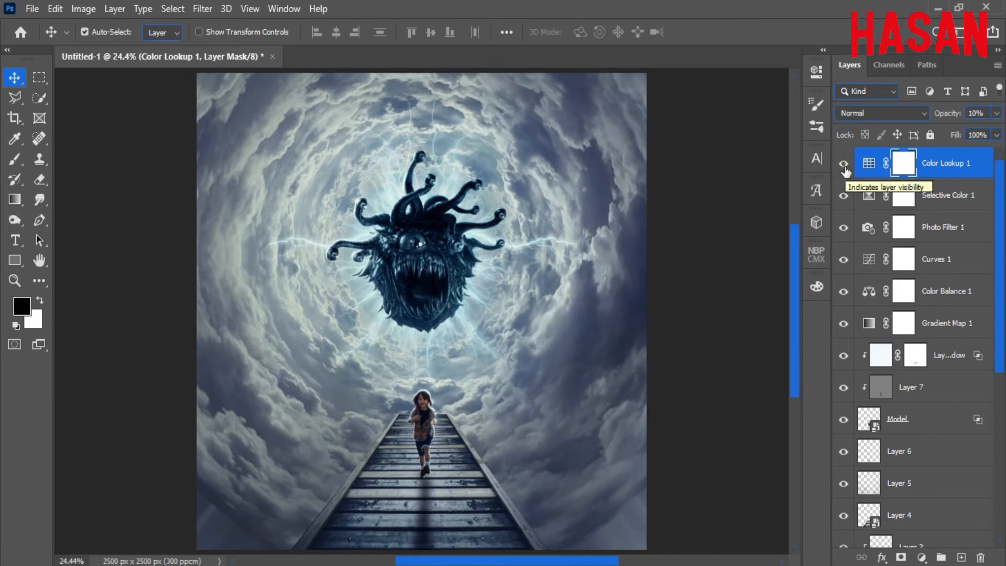
click(845, 167)
click(845, 167)
Set Color Lookup 1 to 6% and add a second lookup using Crisp_Warm.look.
drag(946, 115, 942, 115)
click(924, 558)
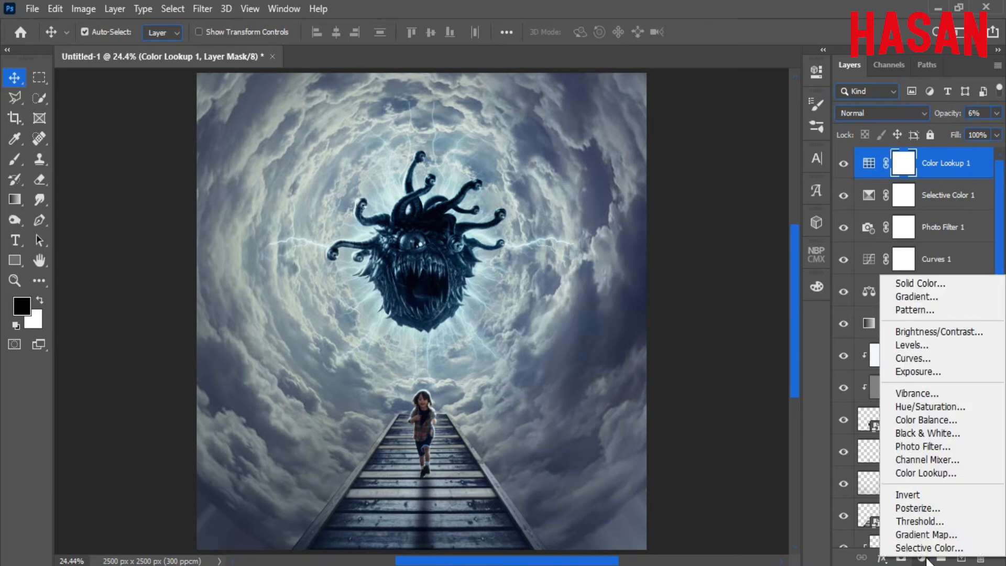
click(925, 473)
click(753, 121)
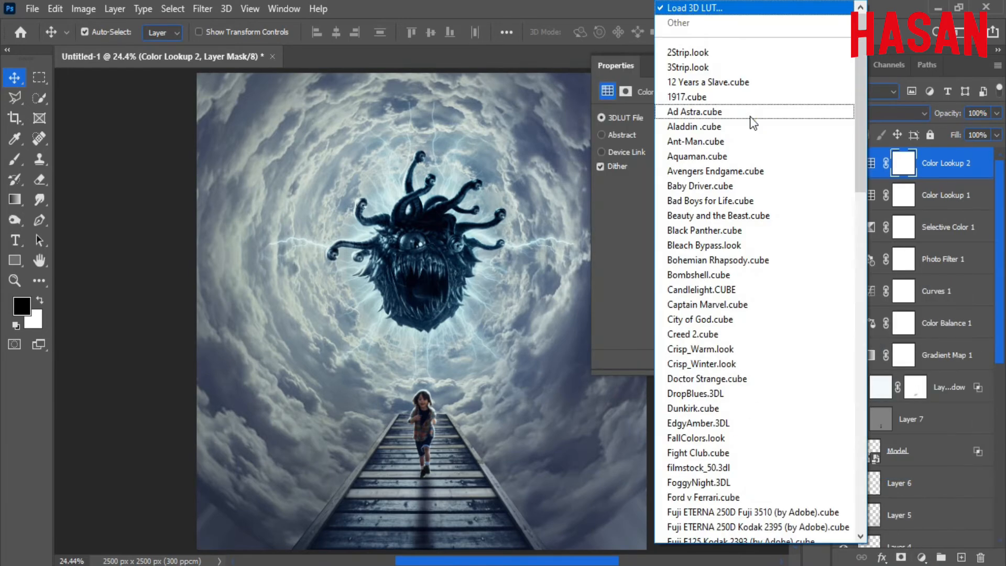
click(734, 349)
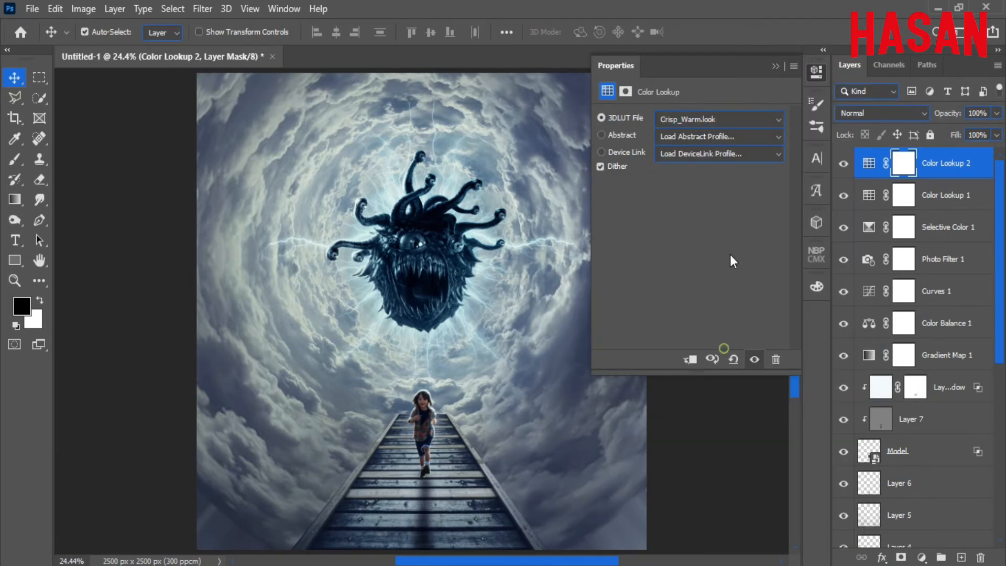
click(775, 66)
Fade Color Lookup 2 to 4% opacity, comparing with and without it.
mouse_move(951, 113)
mouse_down()
mouse_move(891, 120)
mouse_move(941, 118)
mouse_up()
click(845, 165)
click(844, 165)
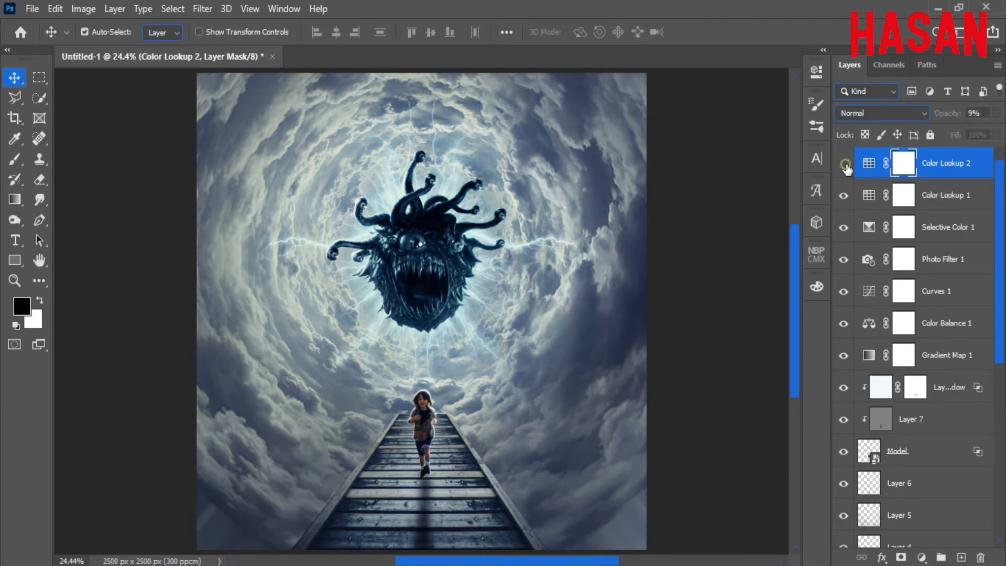
click(845, 164)
click(844, 164)
drag(951, 114, 947, 115)
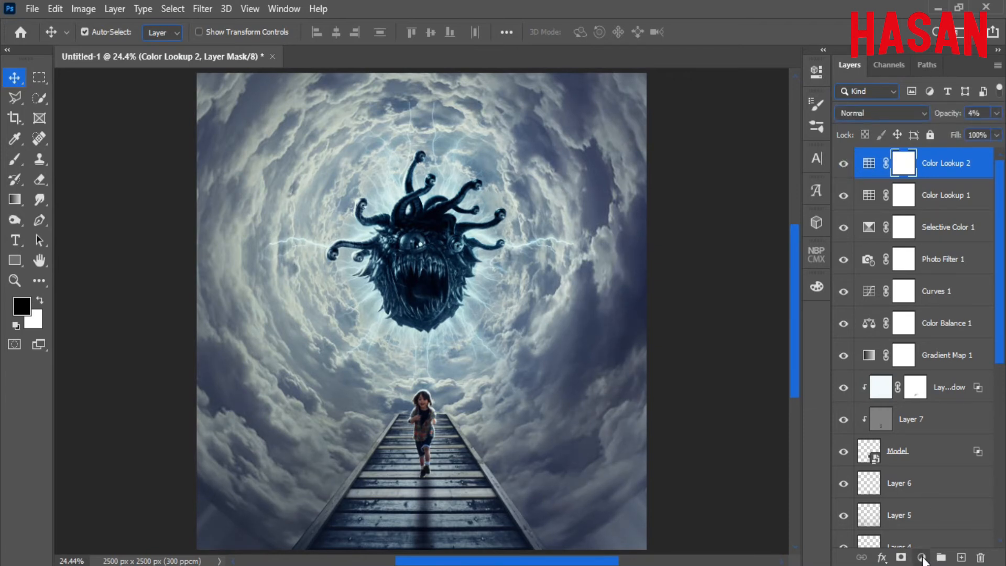
Add a Vibrance adjustment at +6 vibrance and -1 saturation.
click(923, 557)
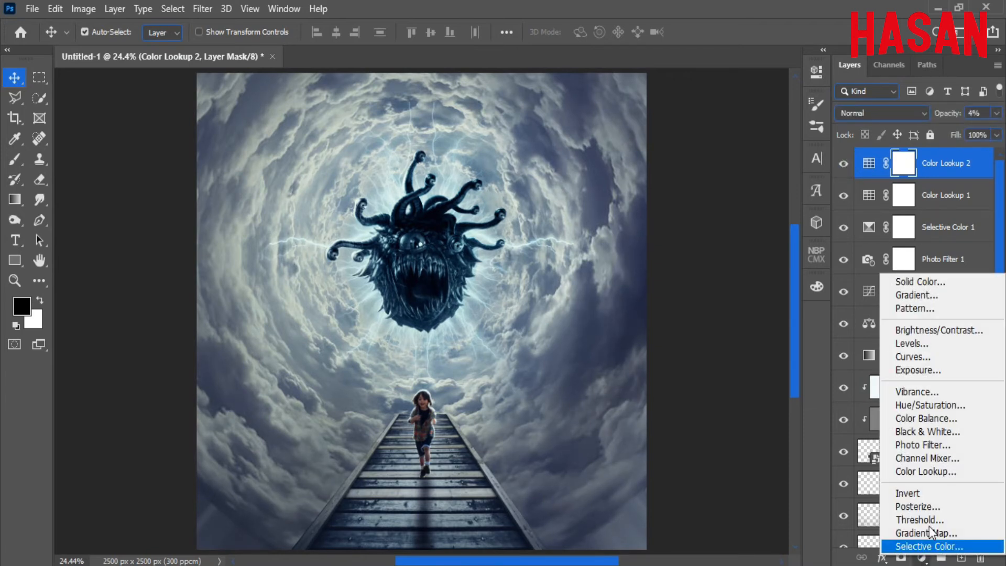
click(936, 392)
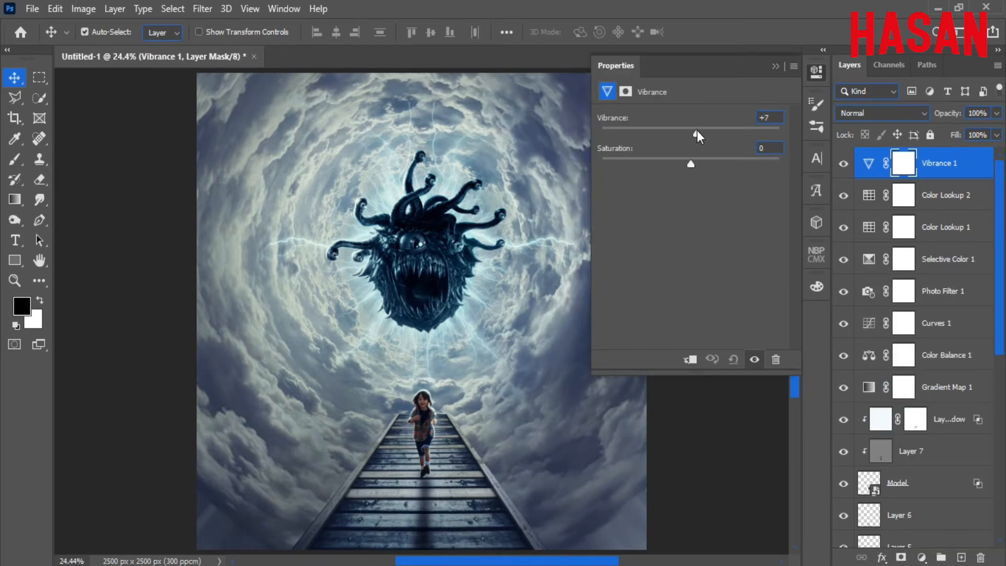
drag(719, 167, 698, 131)
click(776, 66)
click(845, 165)
click(844, 164)
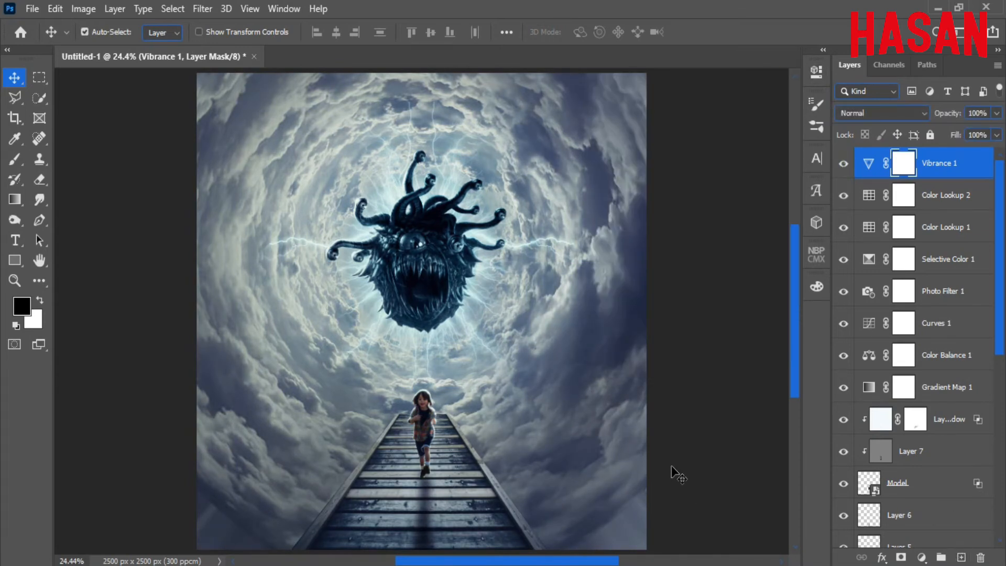
Drag the grunge texture image into the composition as a new layer.
mouse_move(525, 565)
click(499, 524)
drag(598, 124, 868, 24)
drag(638, 400, 361, 333)
drag(894, 30, 673, 56)
click(869, 56)
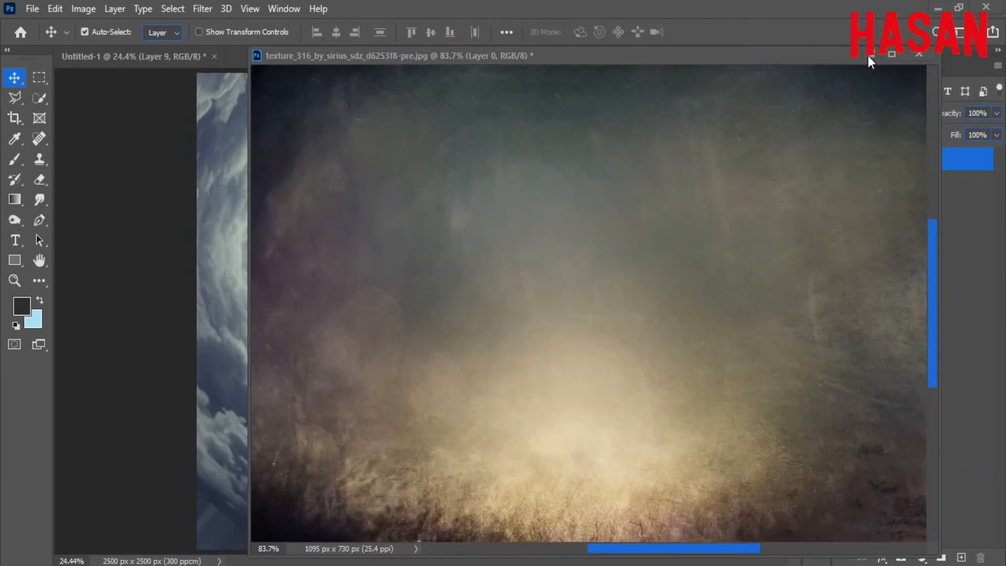
Stretch the texture over the whole canvas and blend it in Soft Light at 22%.
key(ctrl+t)
drag(520, 311, 782, 282)
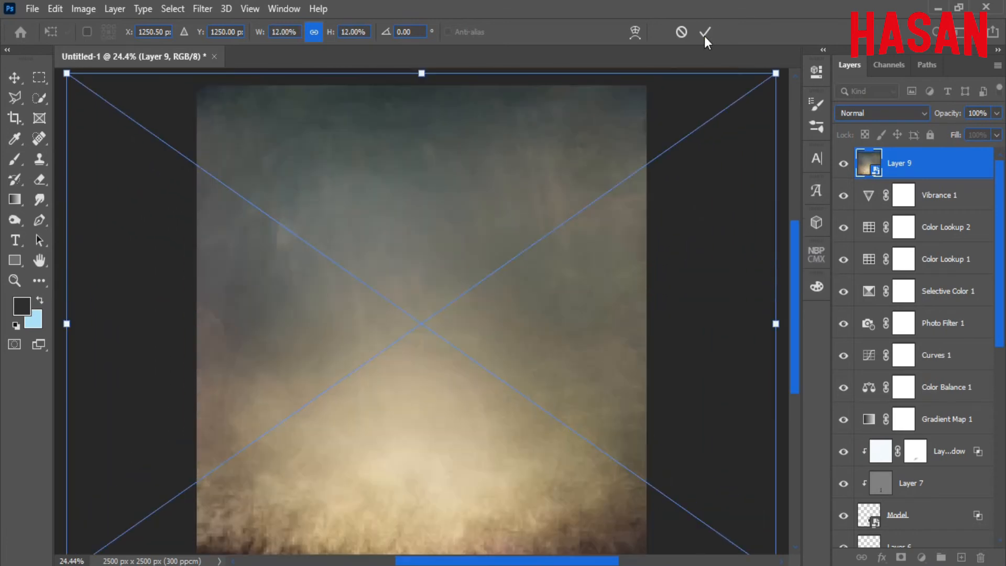
click(705, 32)
click(881, 112)
click(886, 314)
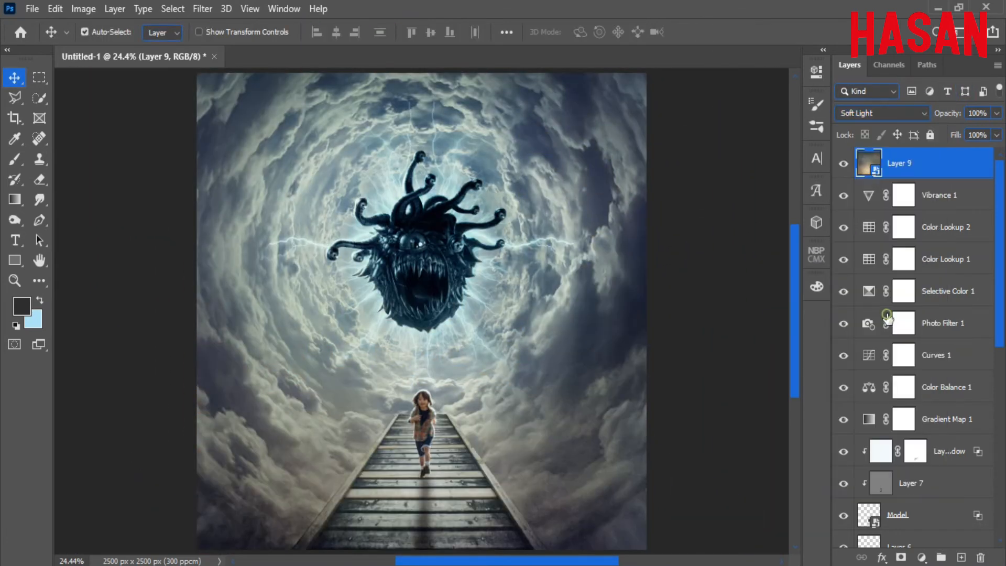
drag(948, 113, 897, 127)
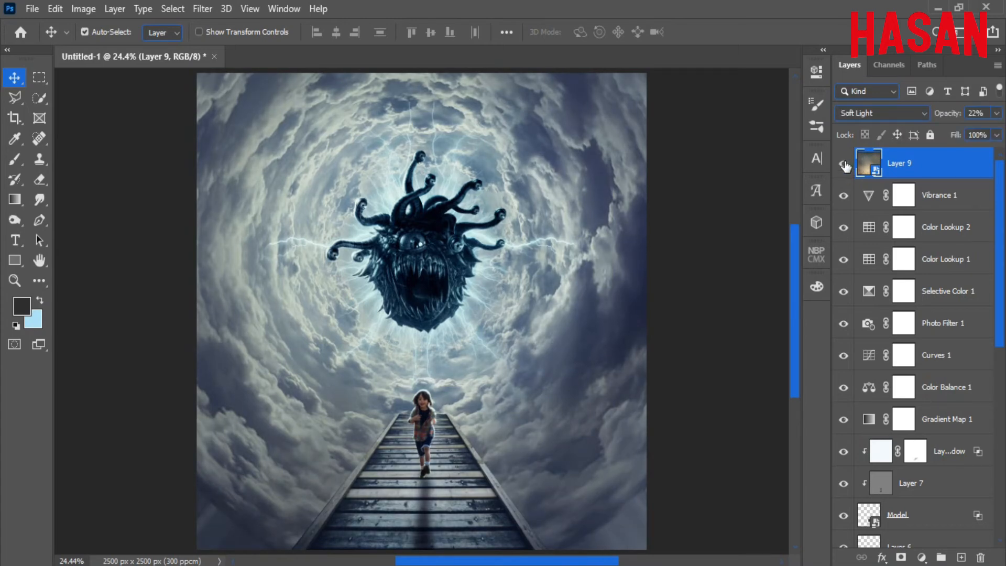
Fit the canvas in view and add a new Layer 10 on top.
key(ctrl+minus)
key(ctrl+0)
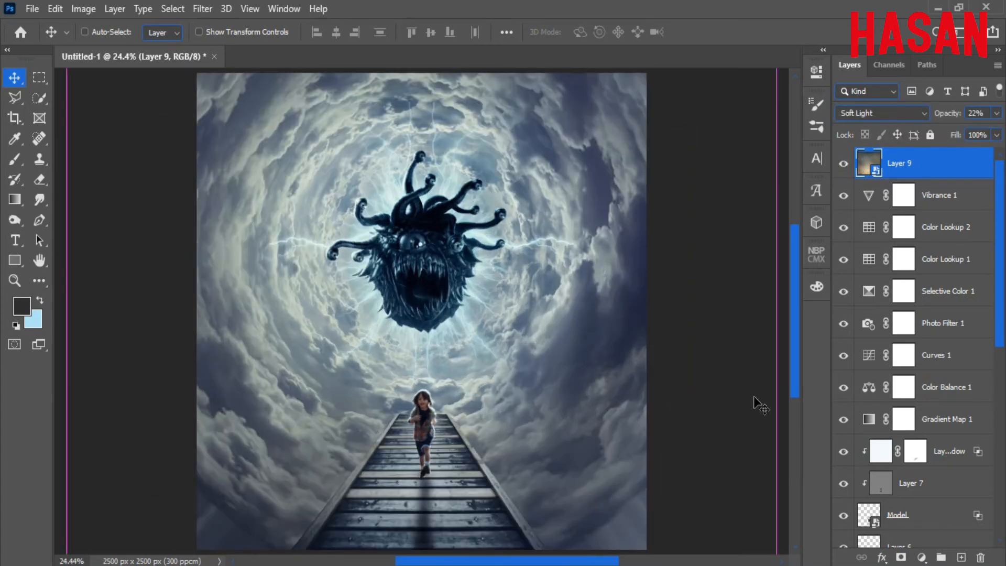
click(961, 558)
key(ctrl)
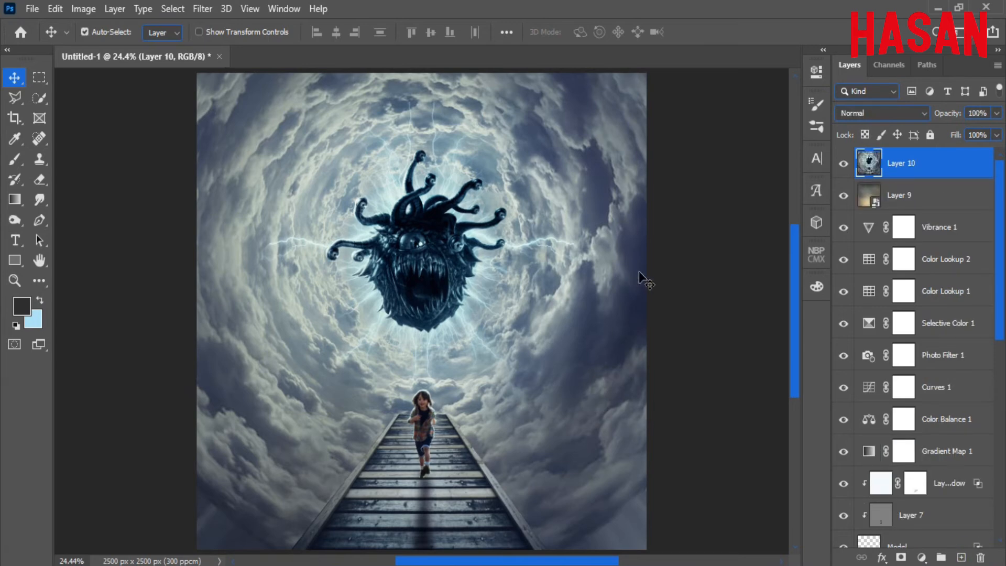
Convert Layer 10 to a smart object and open the Camera Raw filter.
right_click(924, 163)
click(838, 216)
click(203, 9)
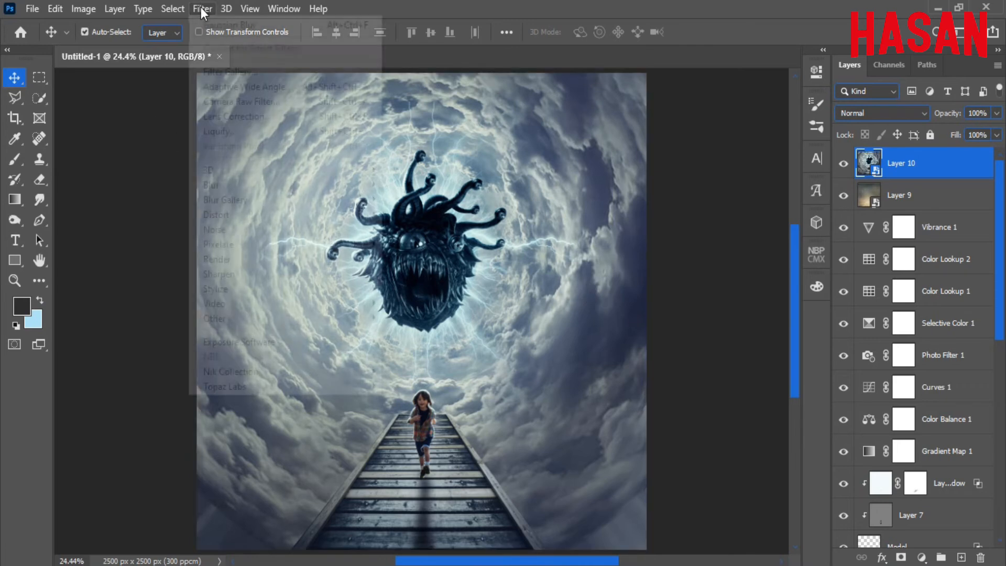
click(261, 117)
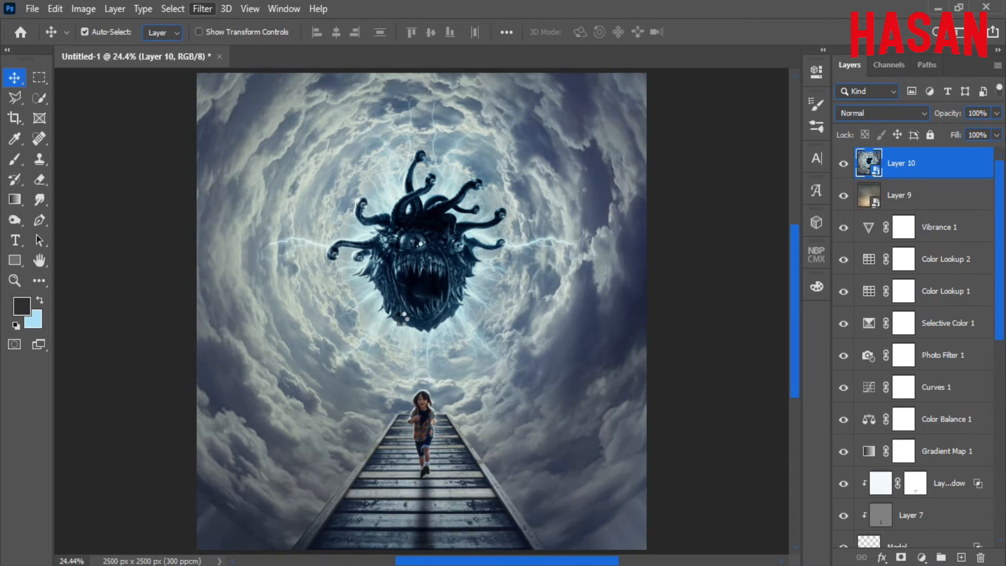
Slightly cool the temperature, adjust exposure, and add texture, clarity, dehaze and vibrance.
scroll(875, 210, up, 5)
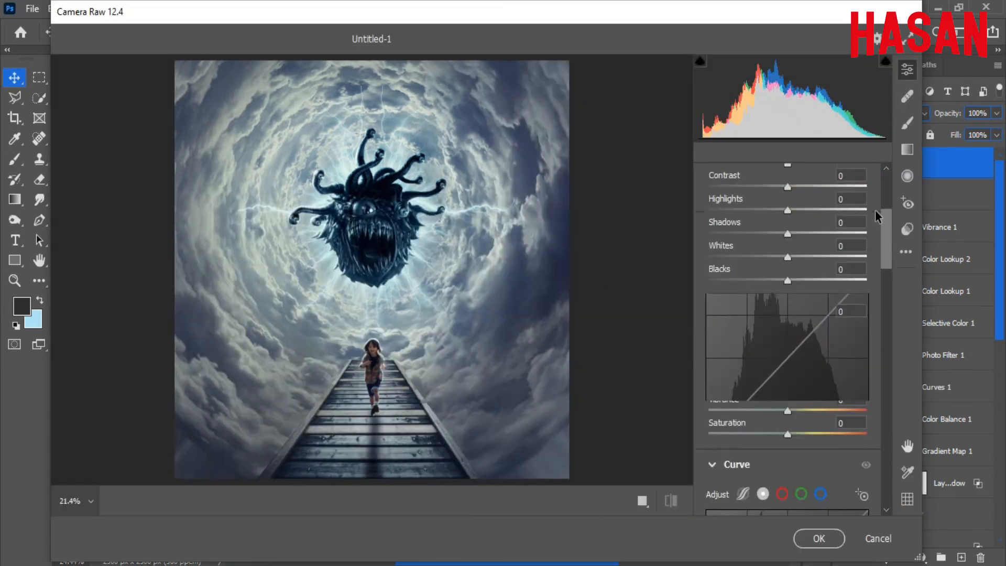
scroll(876, 209, up, 3)
drag(788, 208, 788, 209)
scroll(886, 241, down, 3)
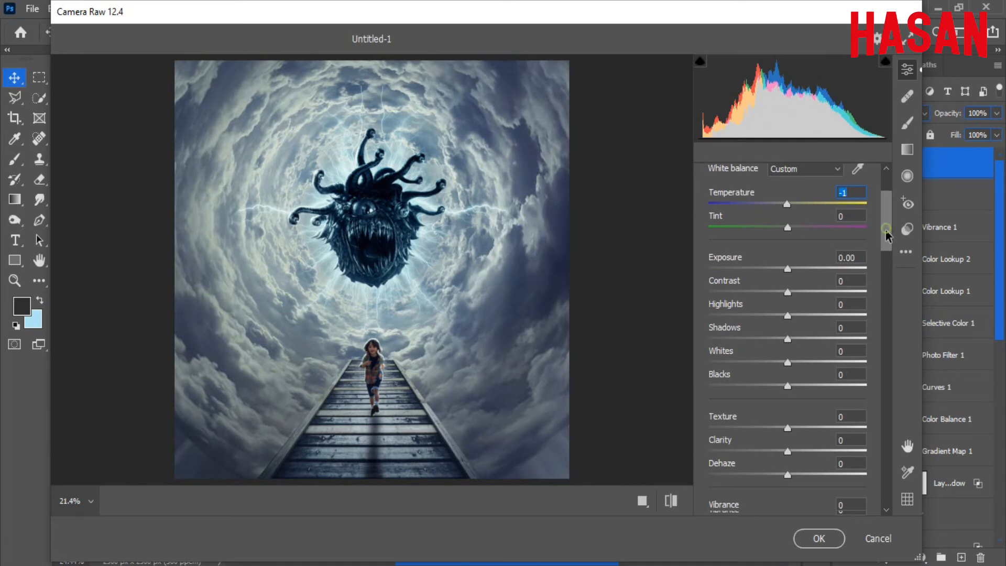
scroll(886, 240, up, 2)
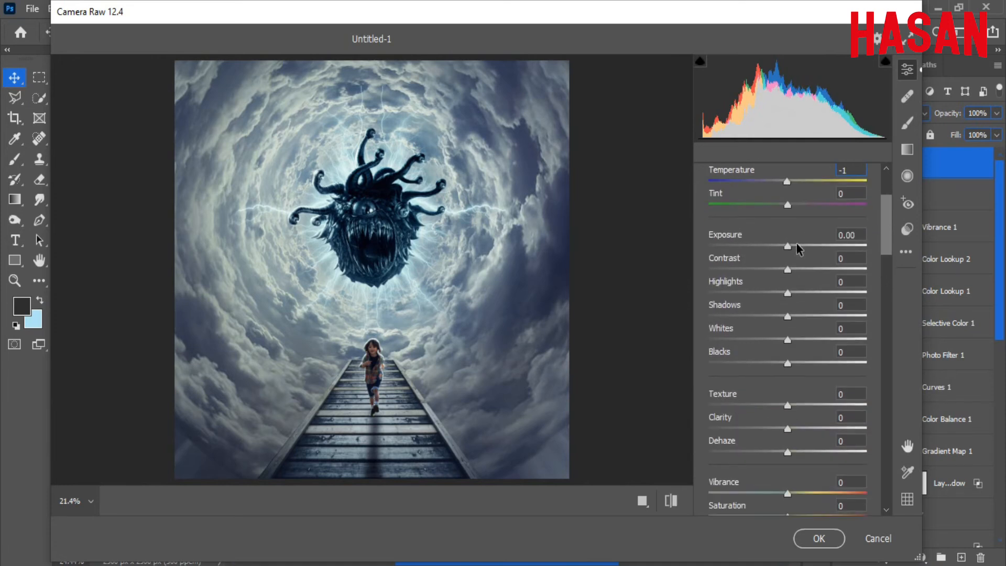
drag(796, 246, 782, 370)
drag(889, 210, 887, 227)
drag(788, 240, 789, 297)
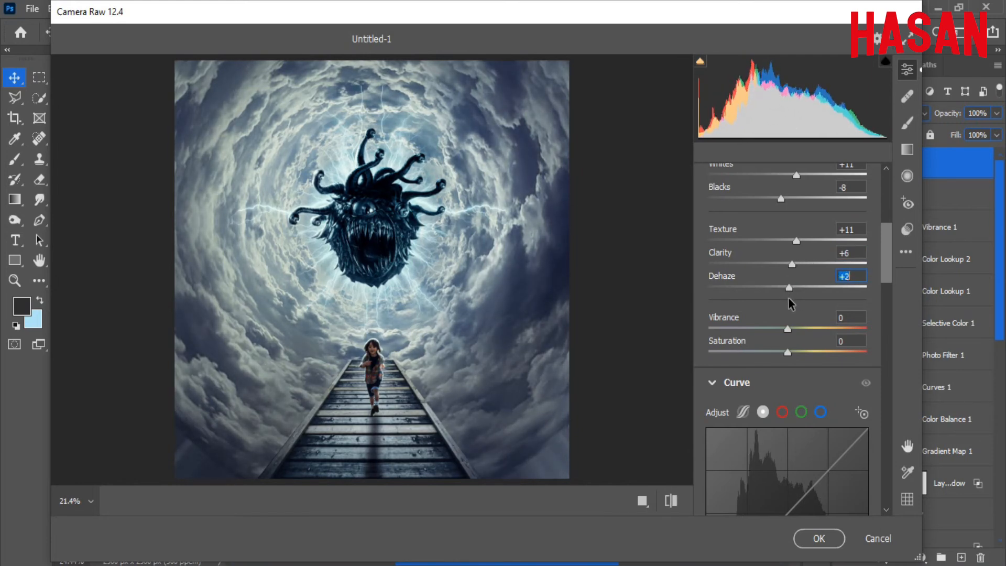
scroll(886, 260, down, 4)
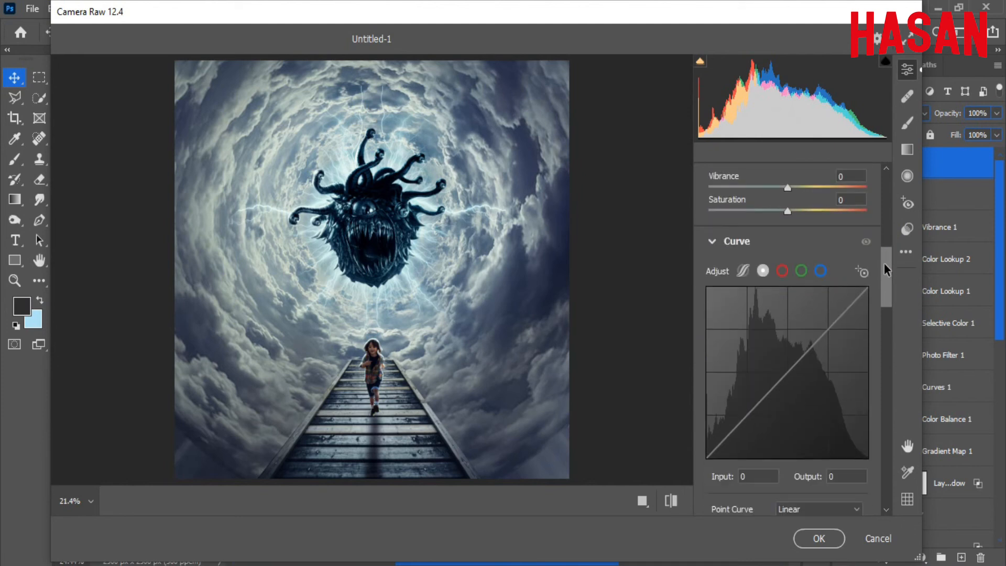
scroll(886, 262, up, 1)
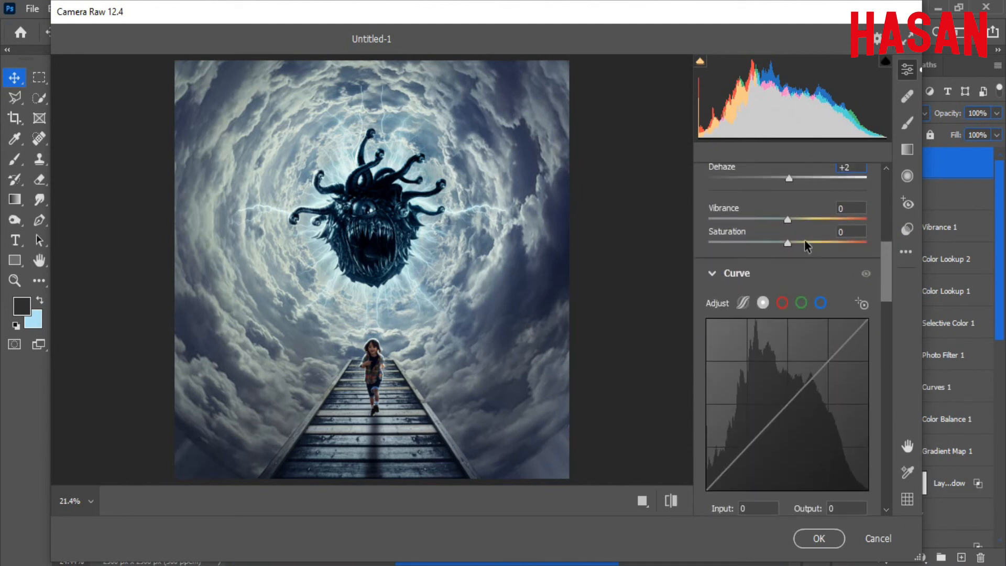
drag(788, 219, 798, 221)
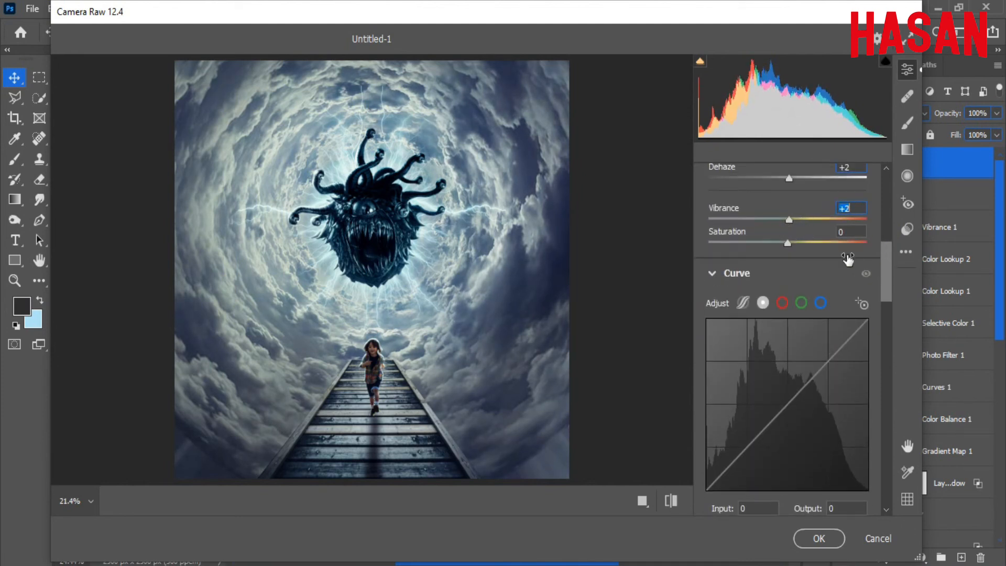
drag(885, 259, 886, 280)
Set the parametric curve to Highlights +1, Lights +2, Darks +1, Shadows -3.
click(748, 235)
mouse_move(787, 350)
mouse_down()
mouse_move(817, 350)
mouse_move(780, 356)
mouse_move(798, 354)
mouse_move(789, 359)
mouse_up()
drag(811, 376, 784, 421)
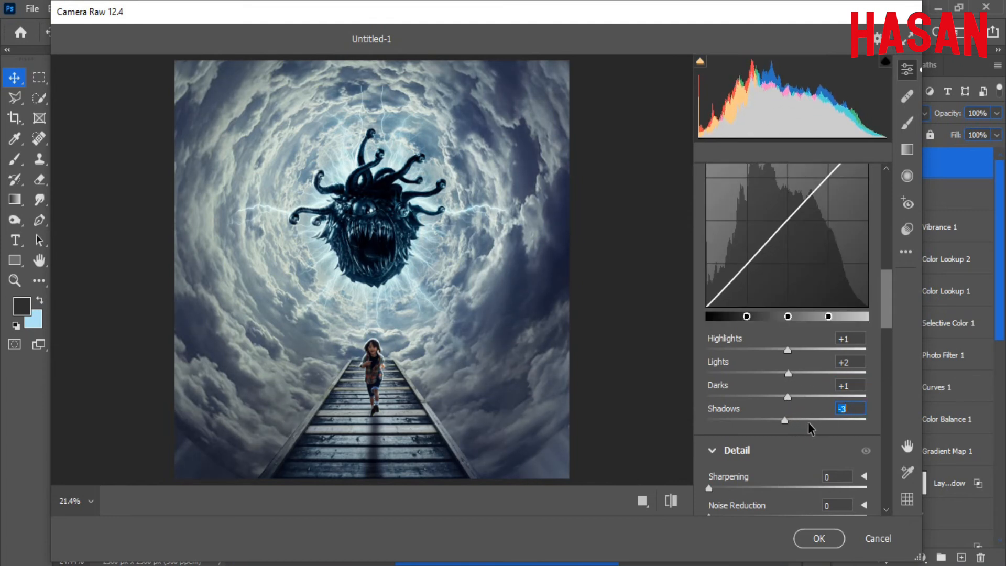
scroll(882, 281, up, 3)
Reshape the Blue channel curve: lift its black point, lower its white point, nudge the midpoint.
click(820, 243)
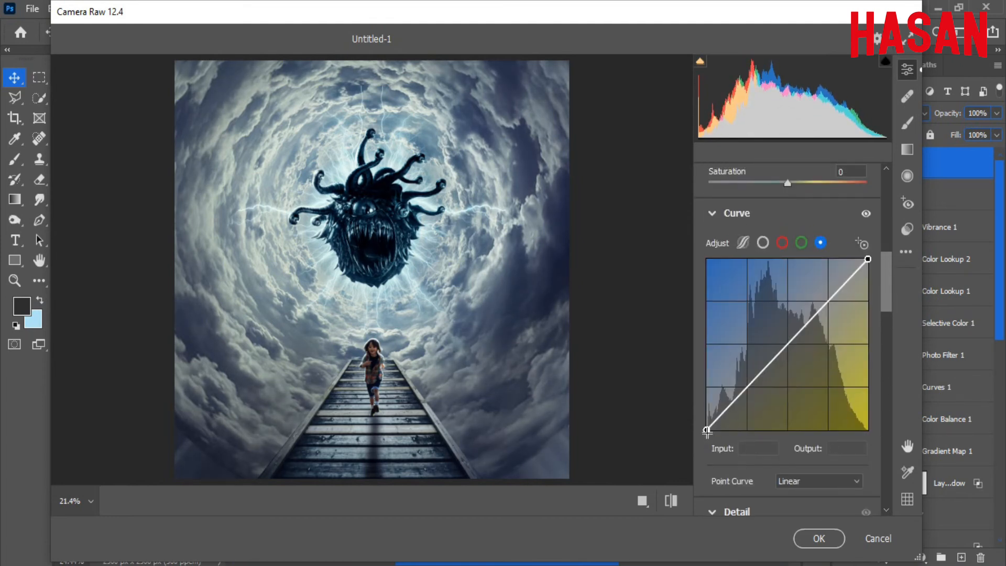
drag(707, 430, 708, 424)
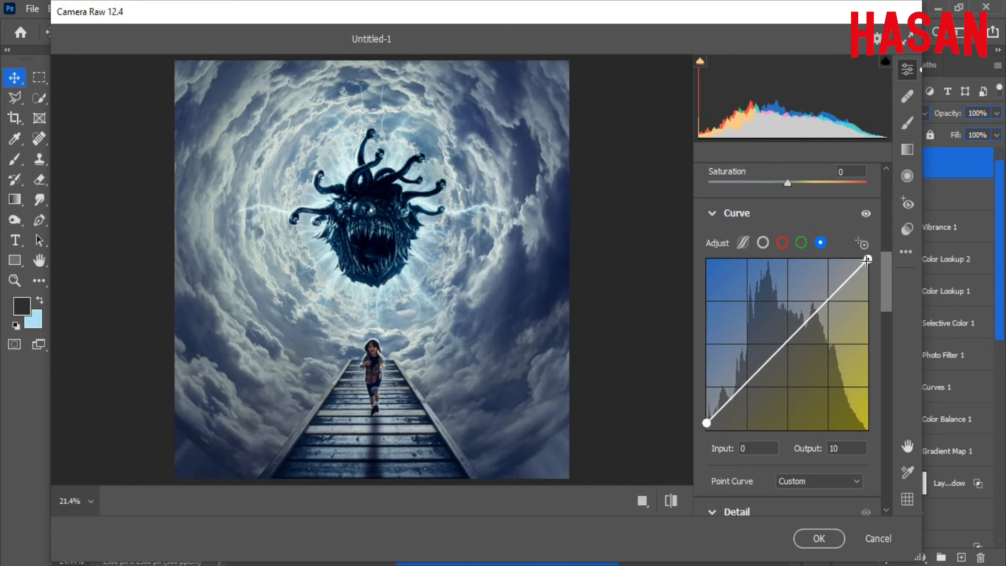
drag(867, 259, 868, 266)
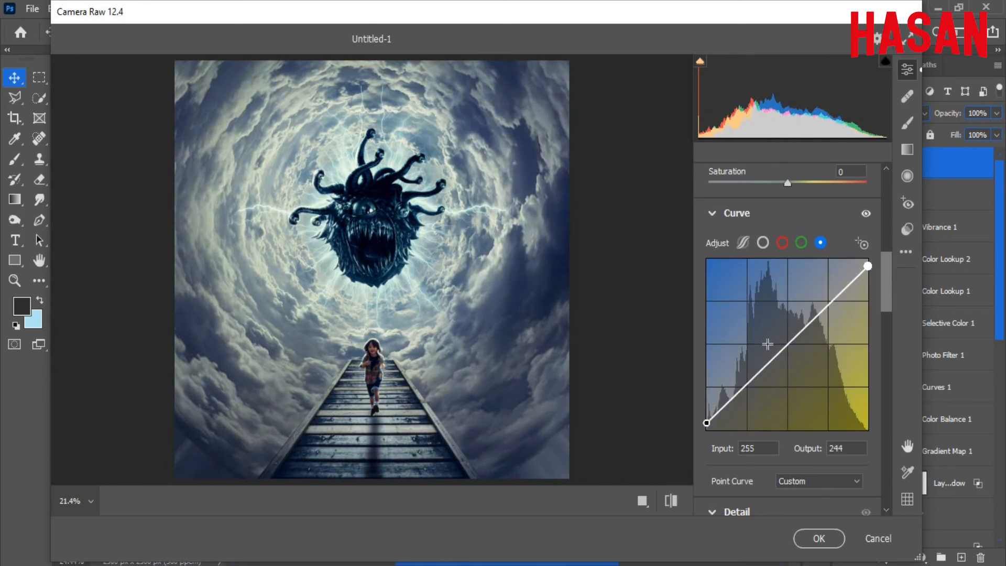
drag(785, 345, 787, 343)
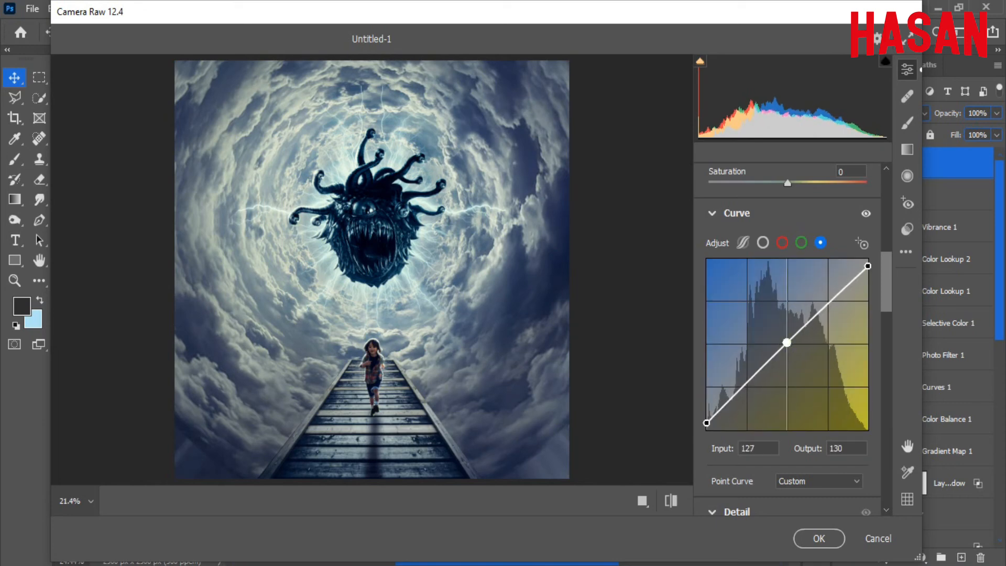
Set Sharpening to 15, Noise Reduction to 23 and Color Noise Reduction to 20.
drag(885, 286, 746, 333)
click(725, 302)
click(747, 361)
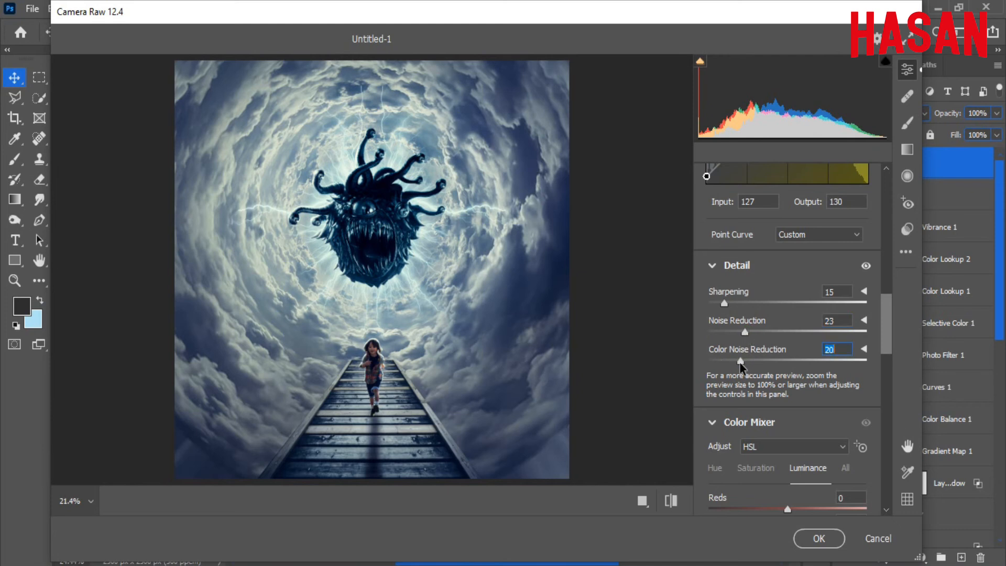
drag(884, 307, 882, 338)
In Color Mixer, set luminance Aquas +31, Blues -16 and saturation Aquas -20, Blues -9.
scroll(885, 343, down, 3)
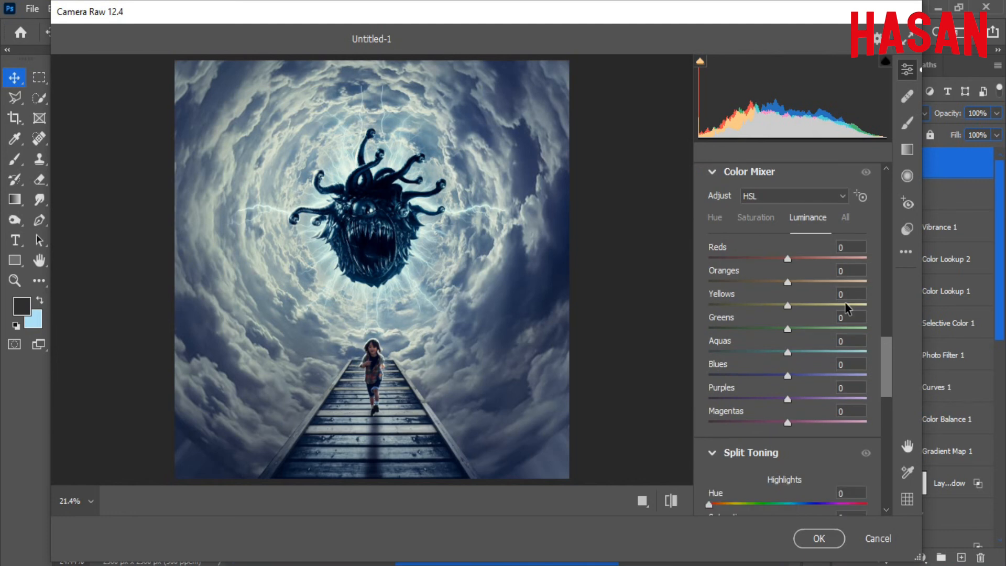
drag(801, 375, 814, 350)
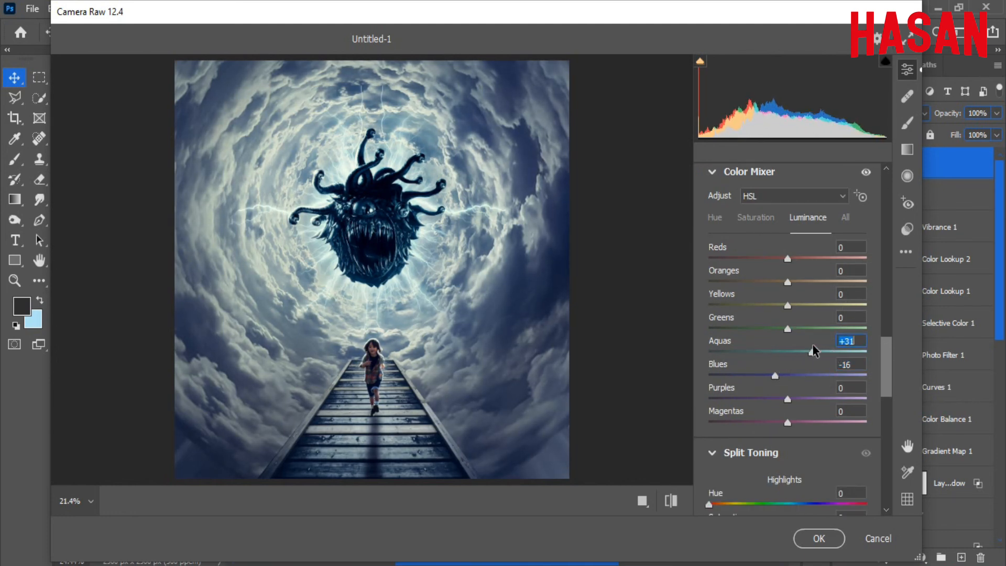
click(764, 220)
drag(789, 375, 773, 356)
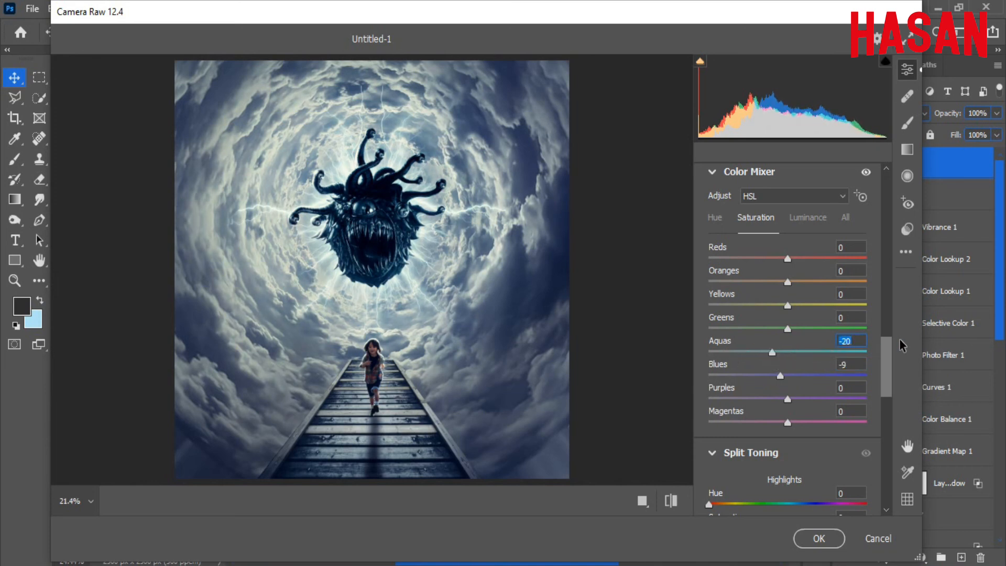
drag(889, 350, 889, 386)
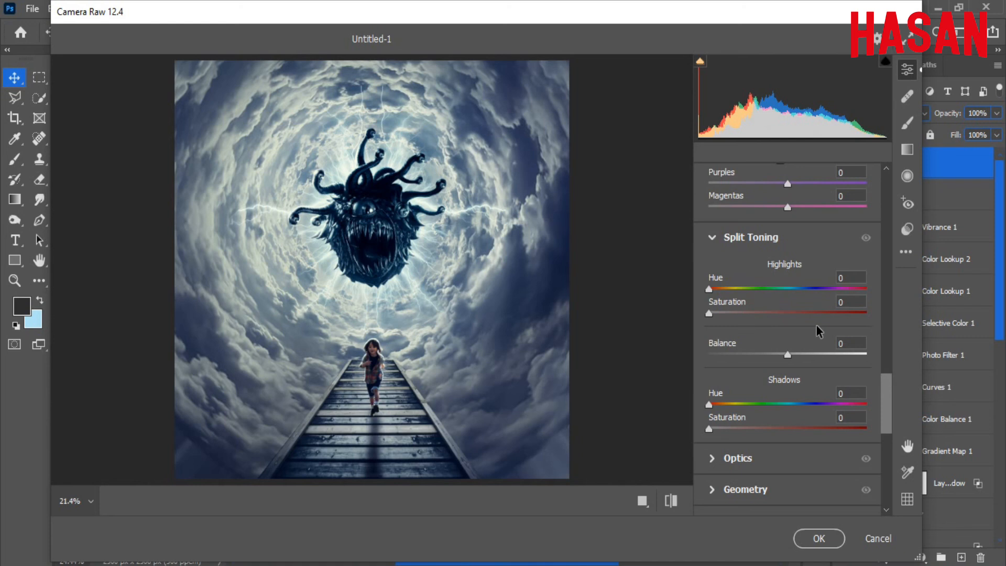
Split-tone highlights at Hue 193/Sat 4 and shadows at Hue 155/Sat 4, Balance 48.
click(793, 289)
drag(739, 313, 719, 313)
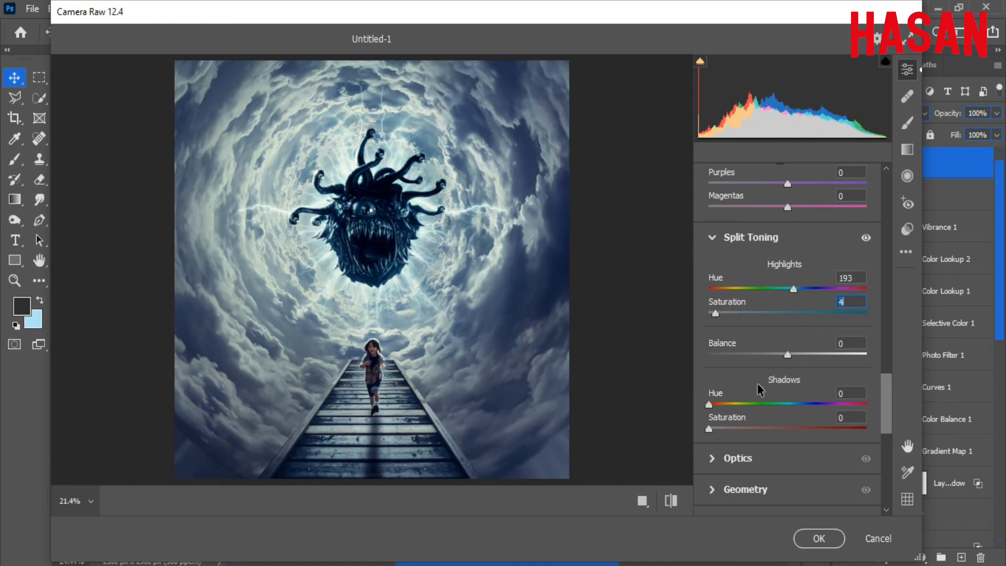
click(779, 404)
mouse_move(733, 428)
mouse_down()
mouse_move(740, 404)
mouse_move(729, 408)
mouse_move(797, 409)
mouse_move(720, 428)
mouse_up()
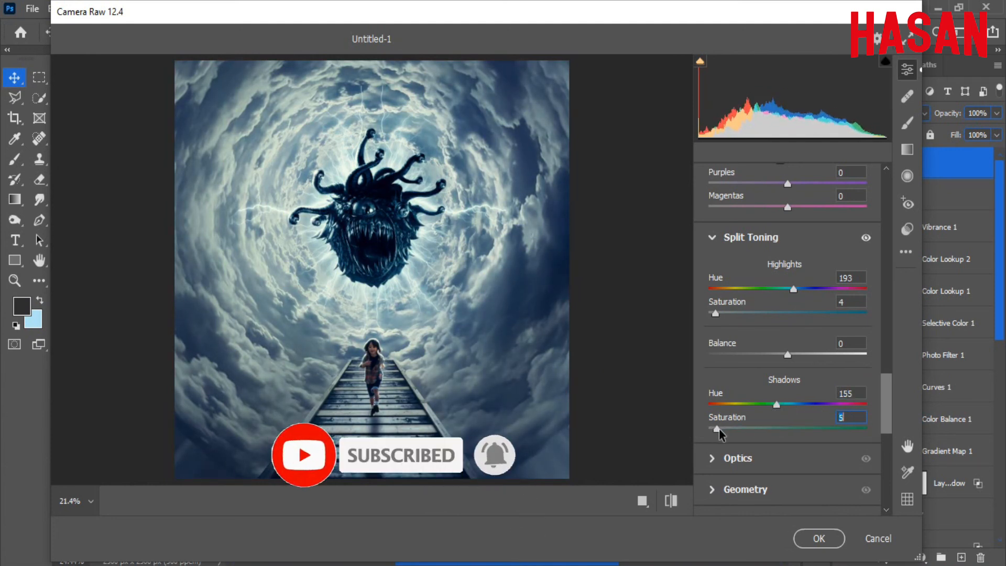
drag(788, 355, 846, 357)
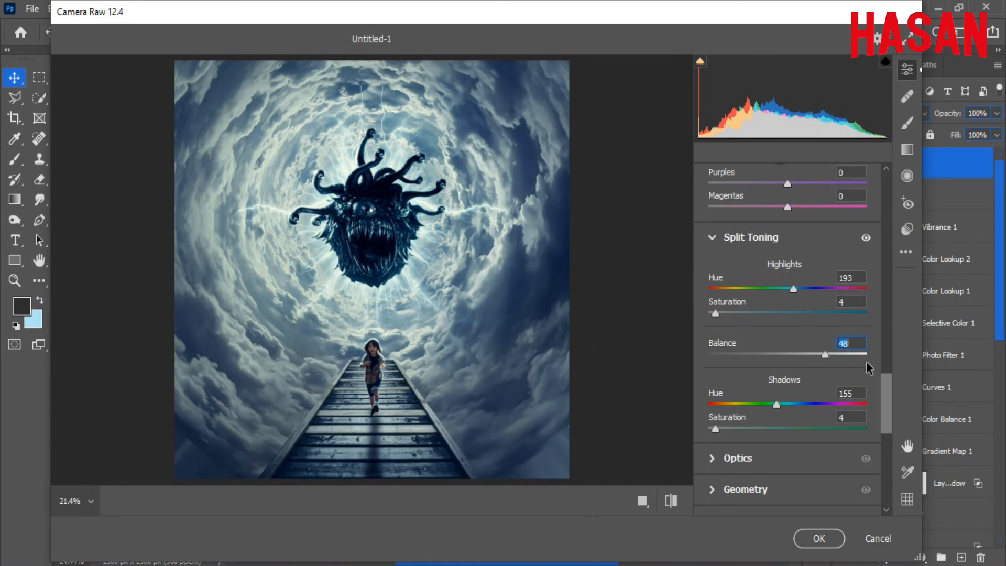
Add a -7 vignette, shift Blue Primary to Hue +6 and Saturation +7, and apply.
scroll(866, 360, down, 5)
drag(788, 336, 785, 341)
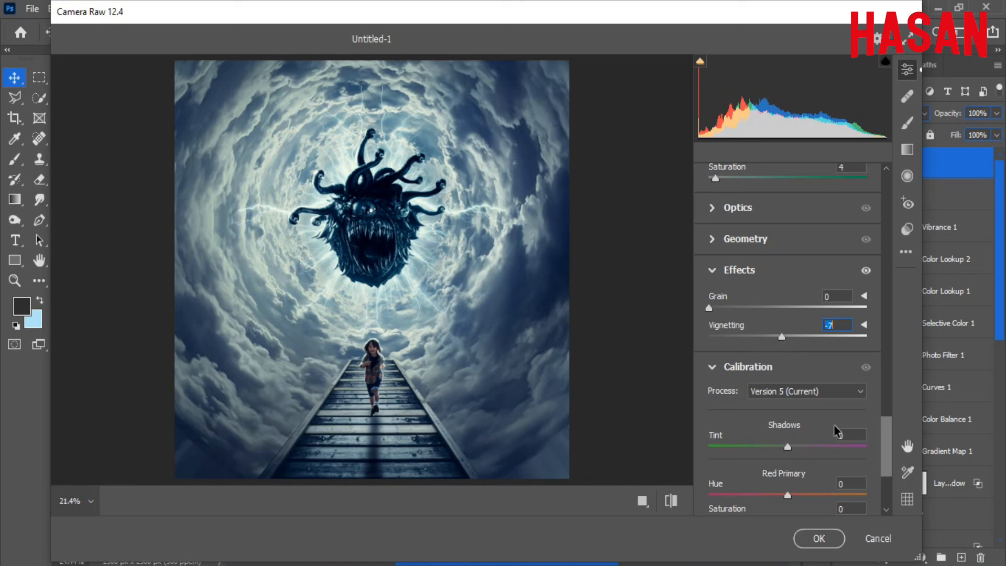
scroll(837, 431, down, 3)
drag(803, 506, 759, 503)
click(793, 501)
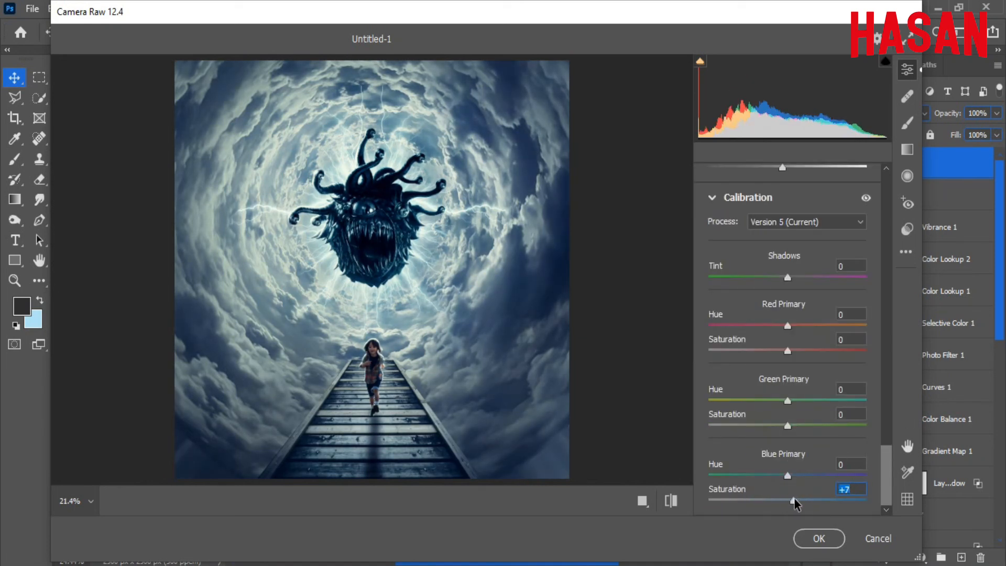
drag(800, 474, 793, 476)
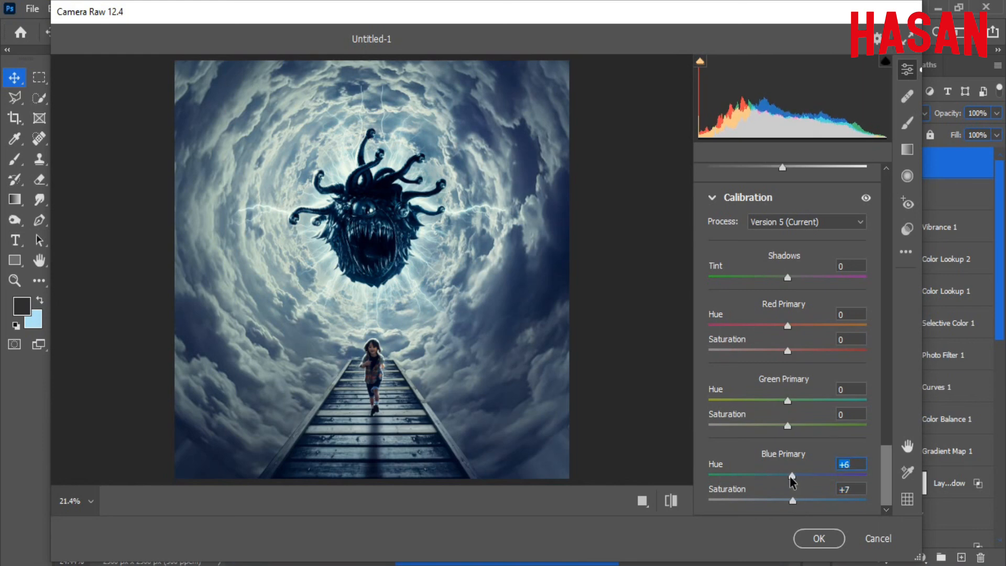
click(819, 538)
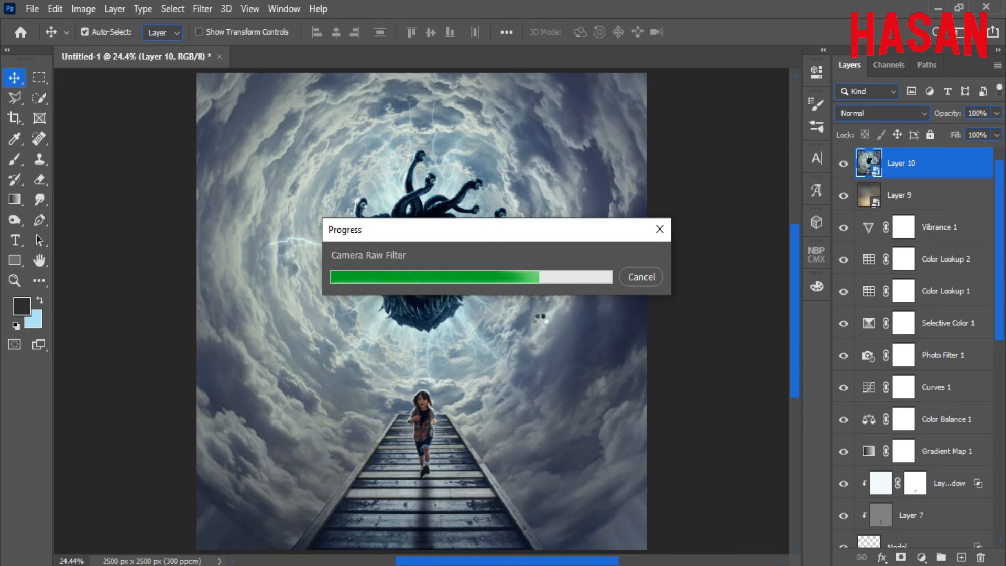
Lower Layer 10's opacity to 50%, toggling its visibility to compare the blend.
click(990, 163)
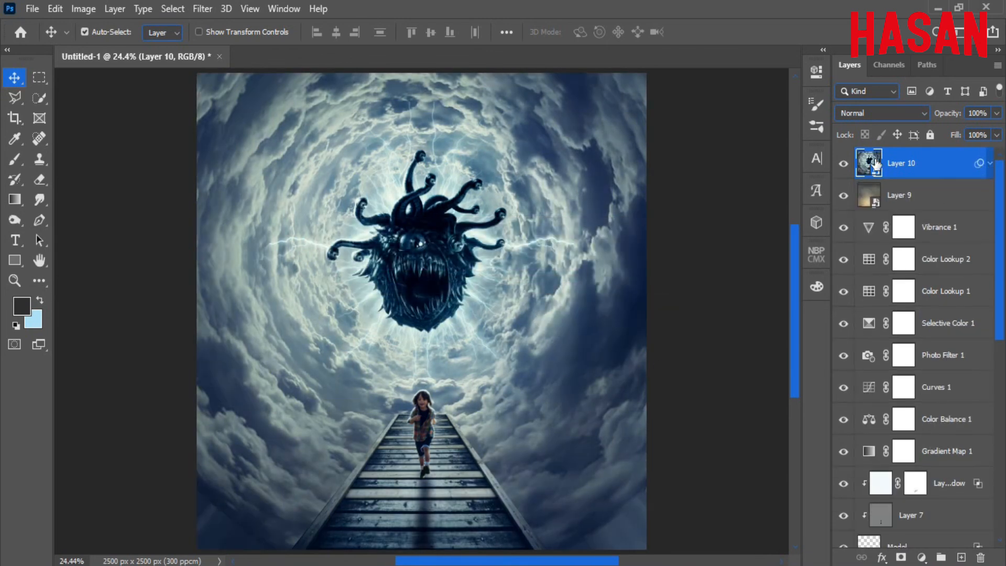
click(846, 164)
click(846, 164)
mouse_move(951, 117)
mouse_down()
mouse_move(928, 121)
mouse_move(944, 120)
mouse_up()
click(843, 165)
click(844, 165)
Stamp all visible layers onto a new Layer 11 at the top of the stack.
click(843, 167)
click(844, 167)
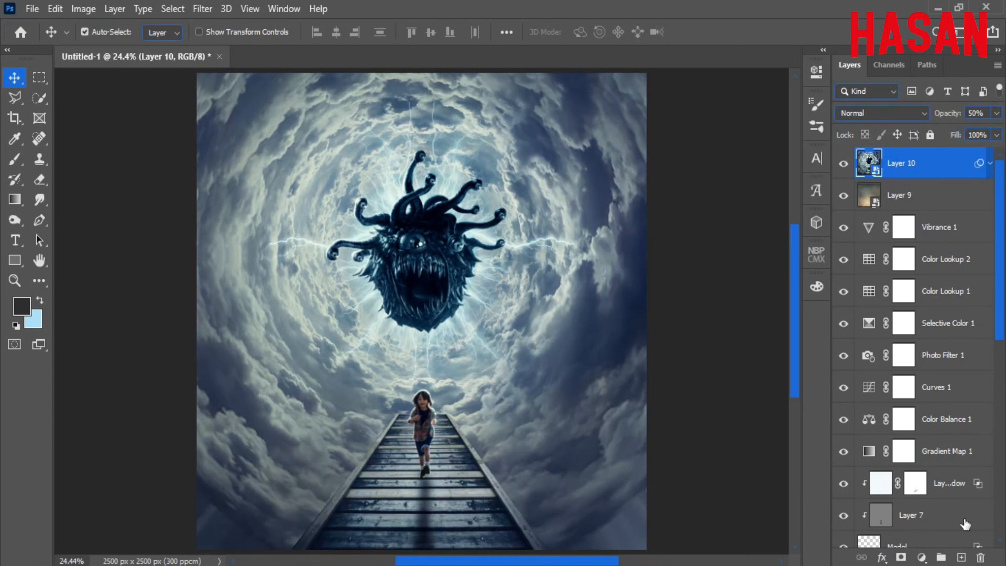
click(961, 558)
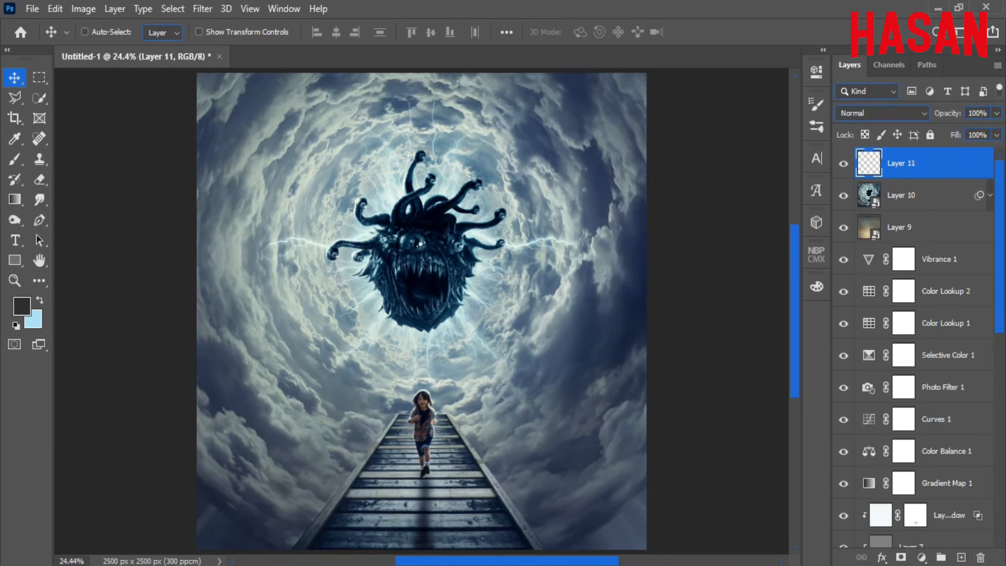
key(ctrl+shift+alt+e)
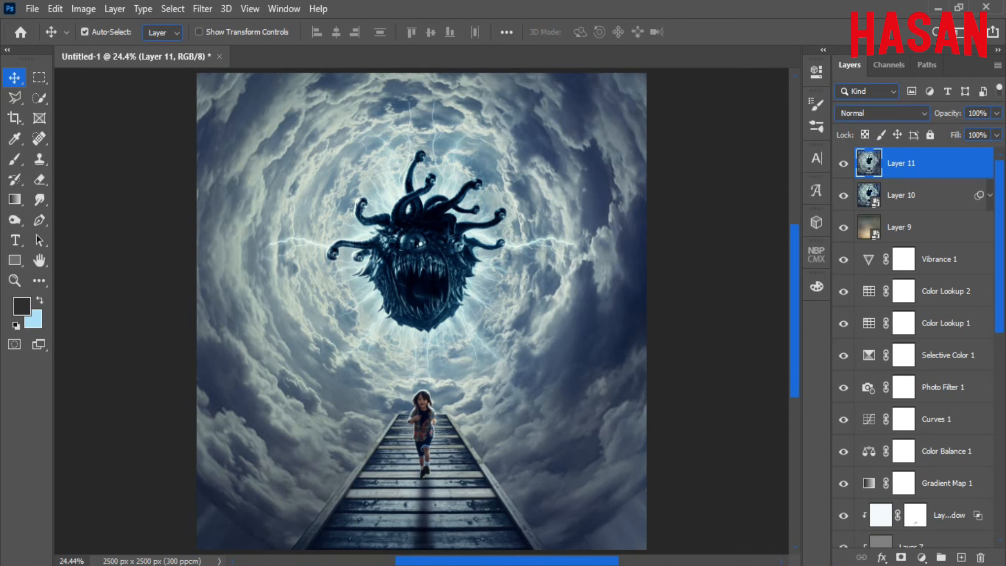